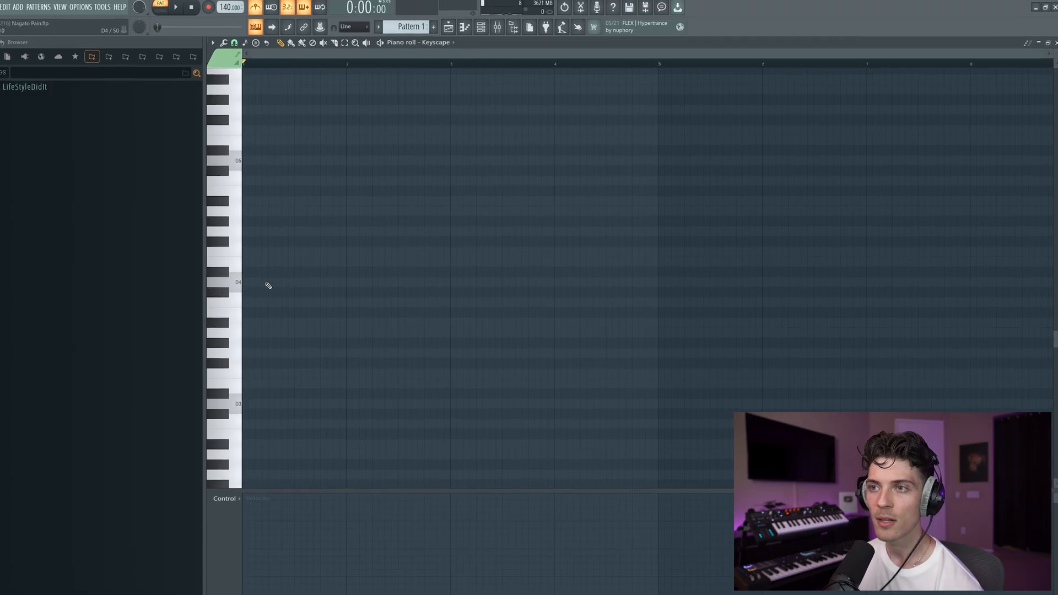
# - Place a D4 note at the start of the pattern and play it back
pyautogui.click(234, 285)
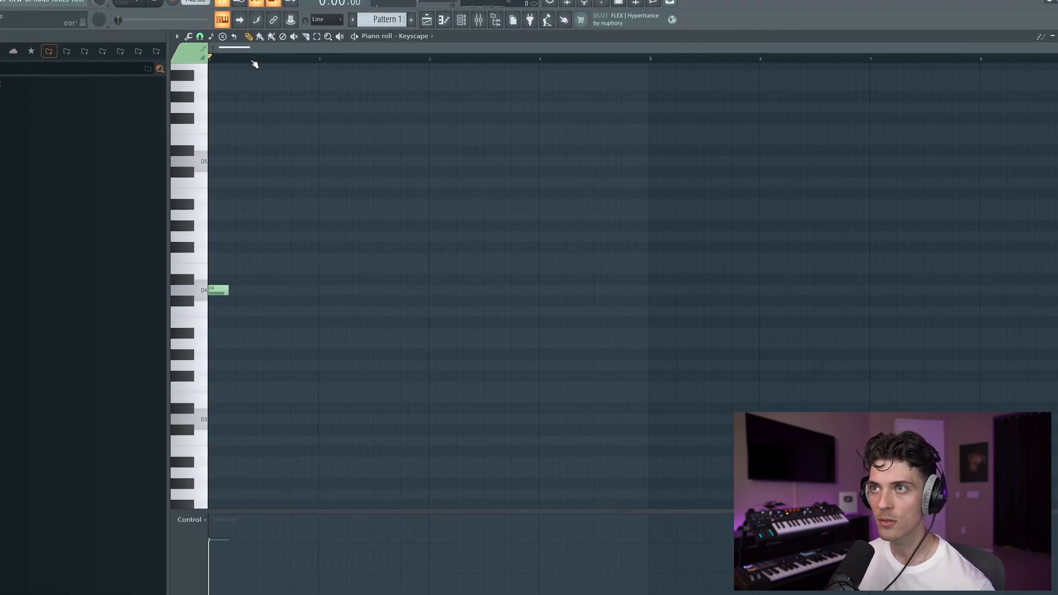
pyautogui.scroll(4, 289, 50)
pyautogui.scroll(-1, 223, 206)
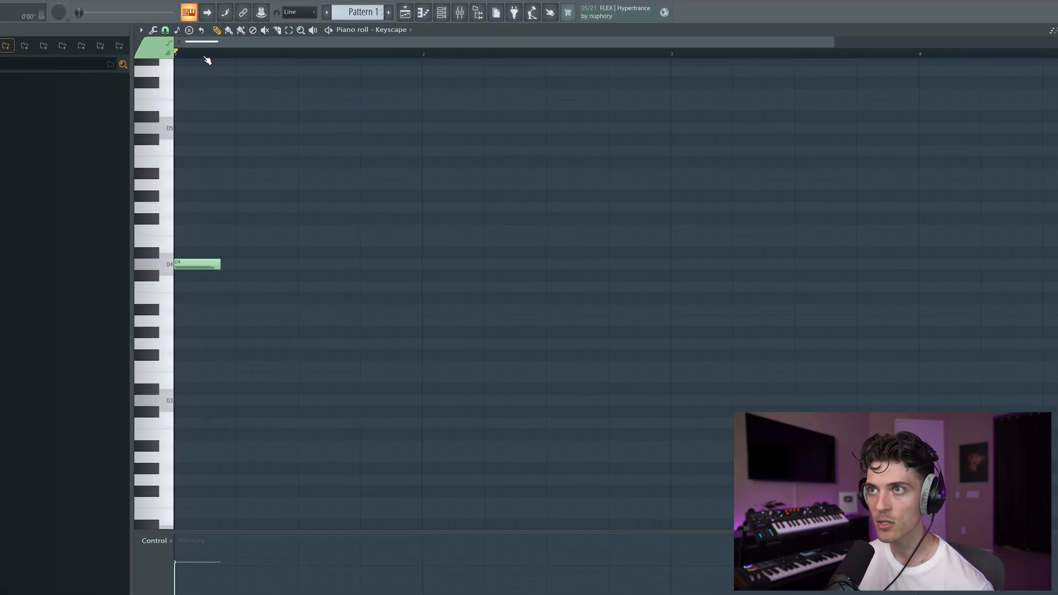
pyautogui.scroll(-2, 223, 57)
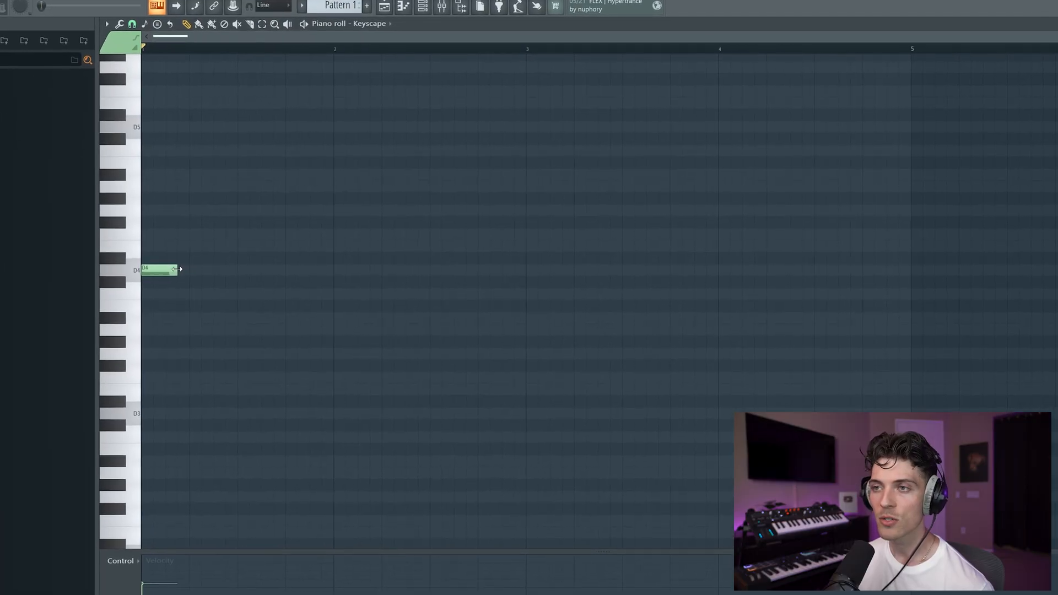
pyautogui.press('space')
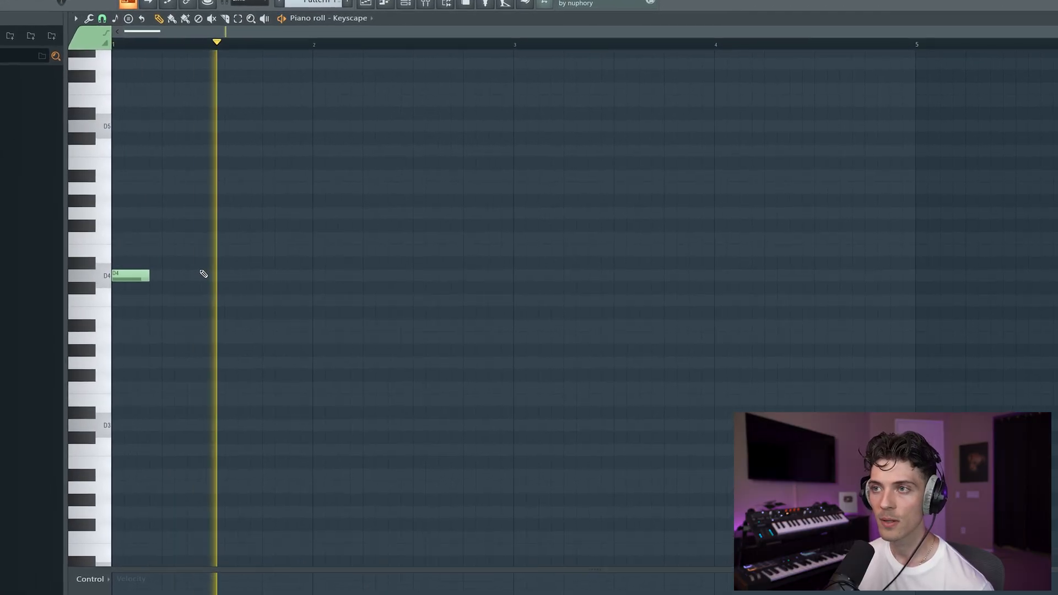
pyautogui.press('space')
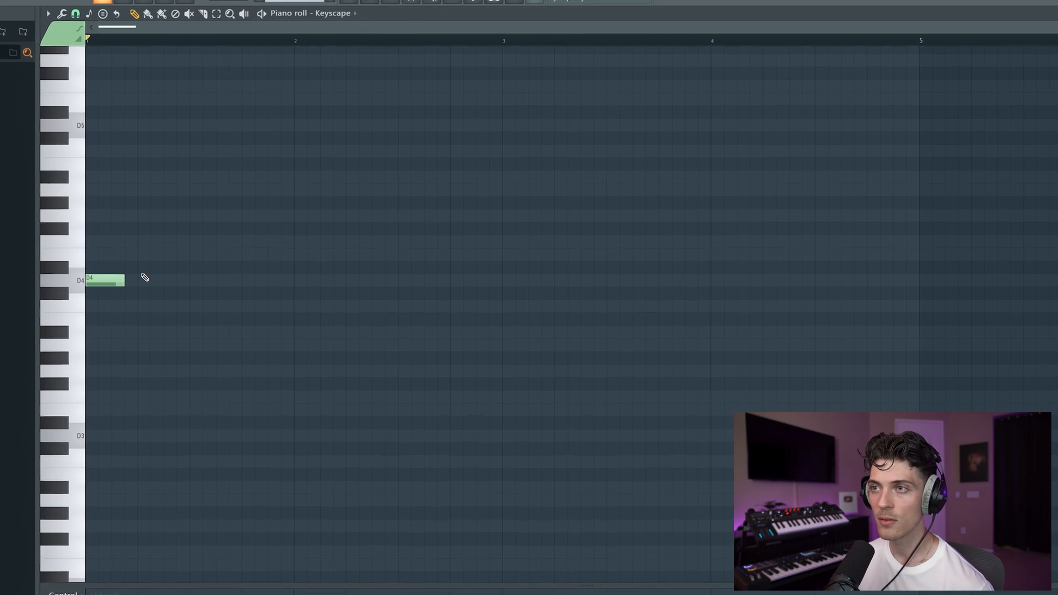
# - Add a second note on F4 shortly after D4 in bar 1, adjusting its timing against playback
pyautogui.click(188, 243)
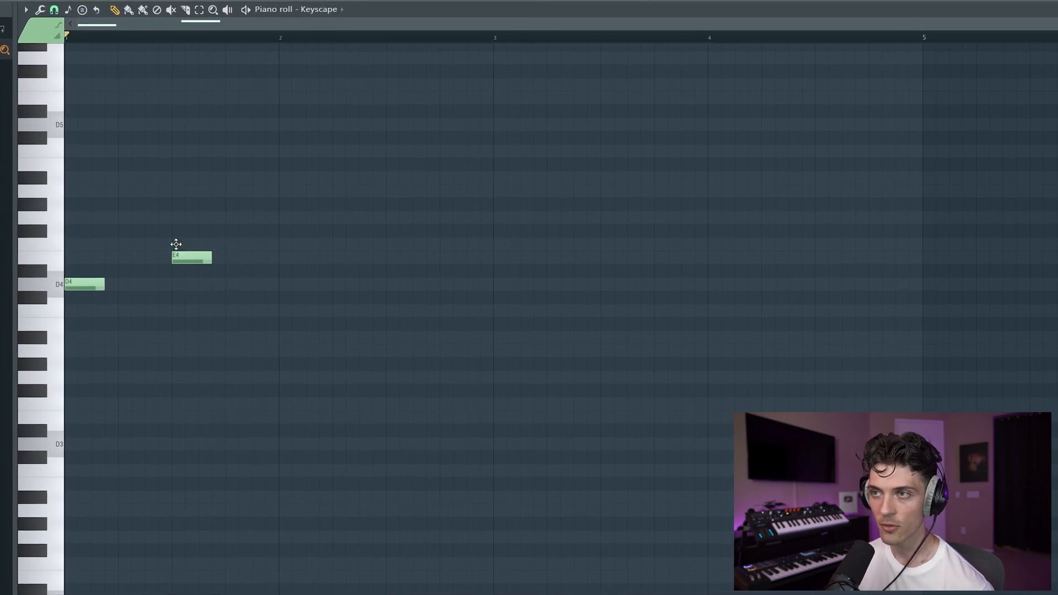
pyautogui.press('space')
pyautogui.press('space')
pyautogui.moveTo(168, 287); pyautogui.dragTo(153, 287)
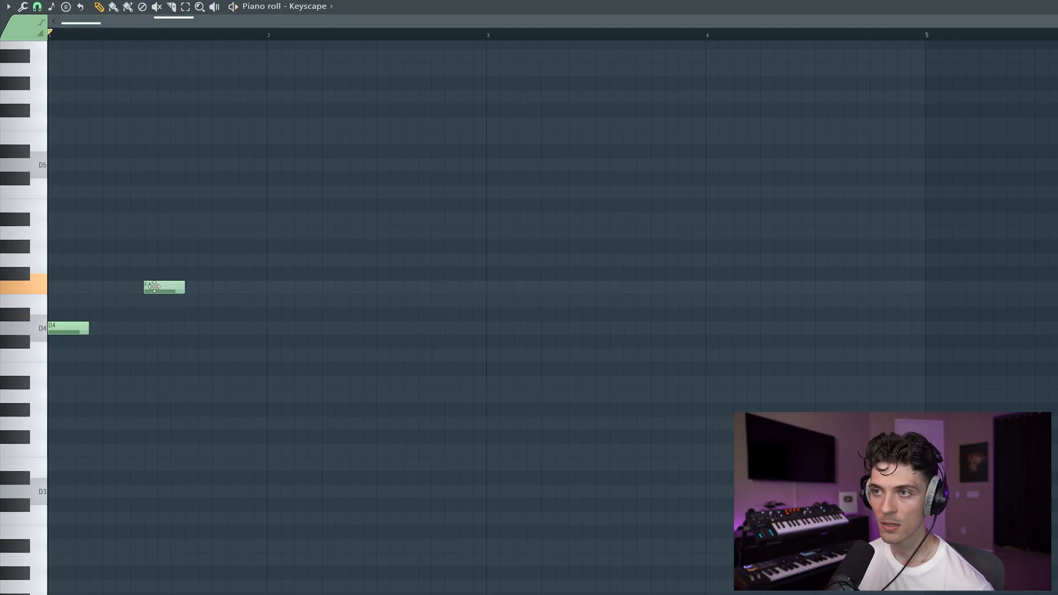
pyautogui.press('space')
pyautogui.press('space')
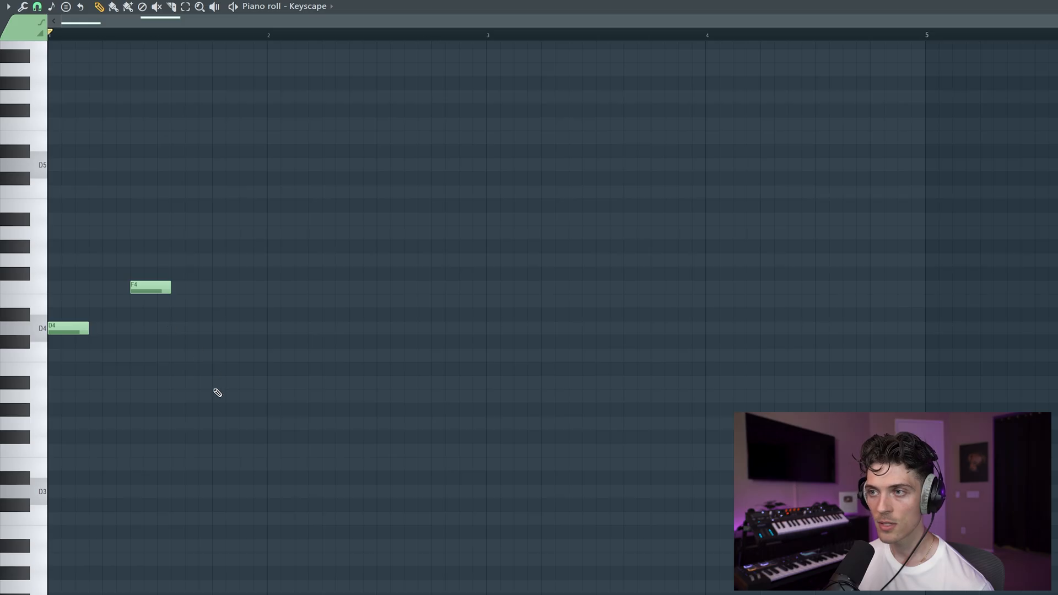
# - Add an A#3 note near the end of bar 1 and extend it to the start of bar 3
pyautogui.moveTo(238, 397); pyautogui.dragTo(237, 382)
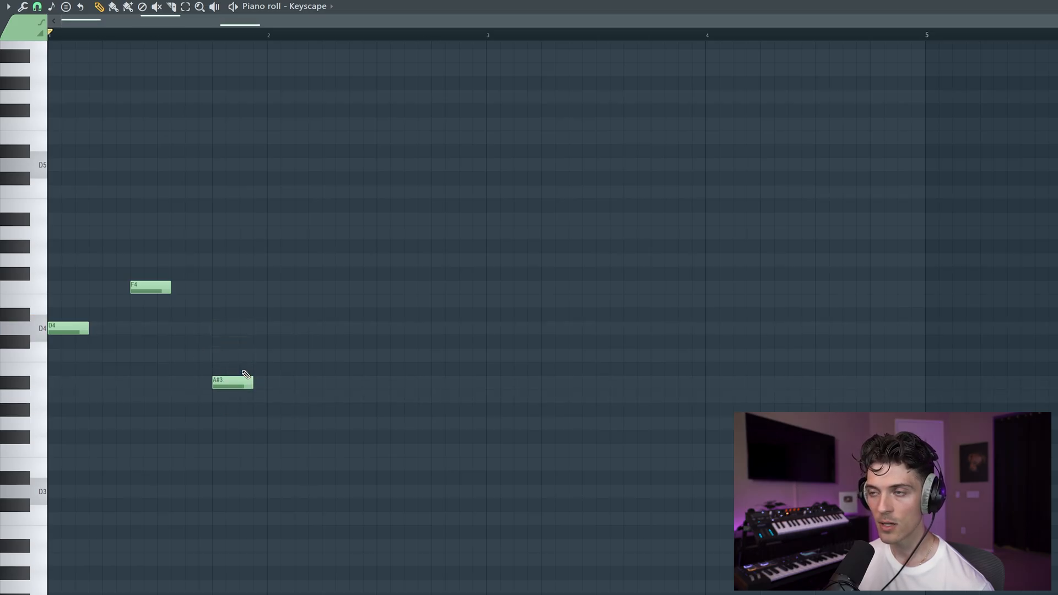
pyautogui.click(269, 297)
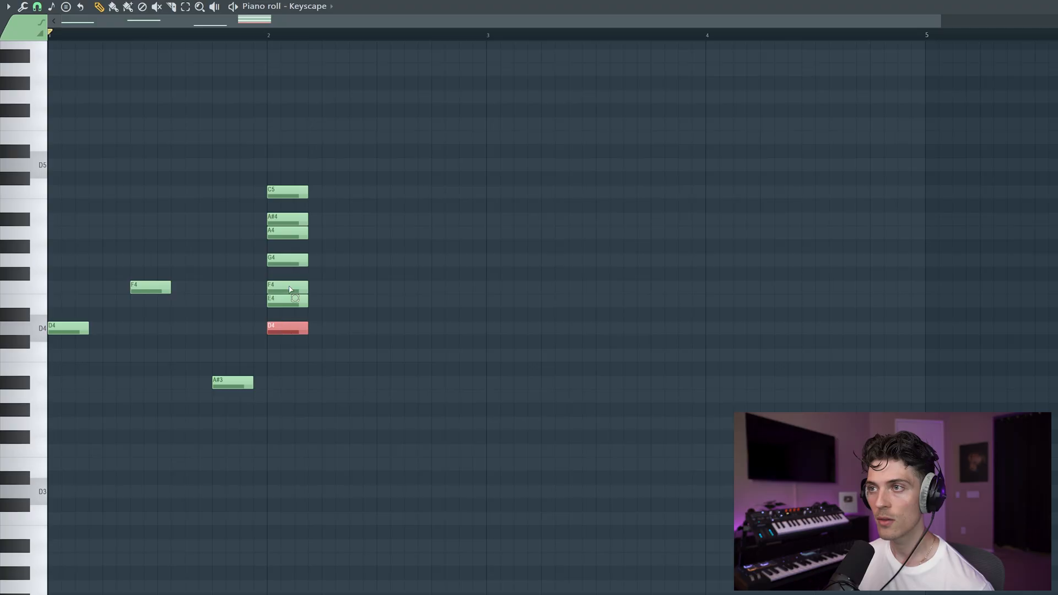
pyautogui.moveTo(301, 358); pyautogui.dragTo(316, 104)
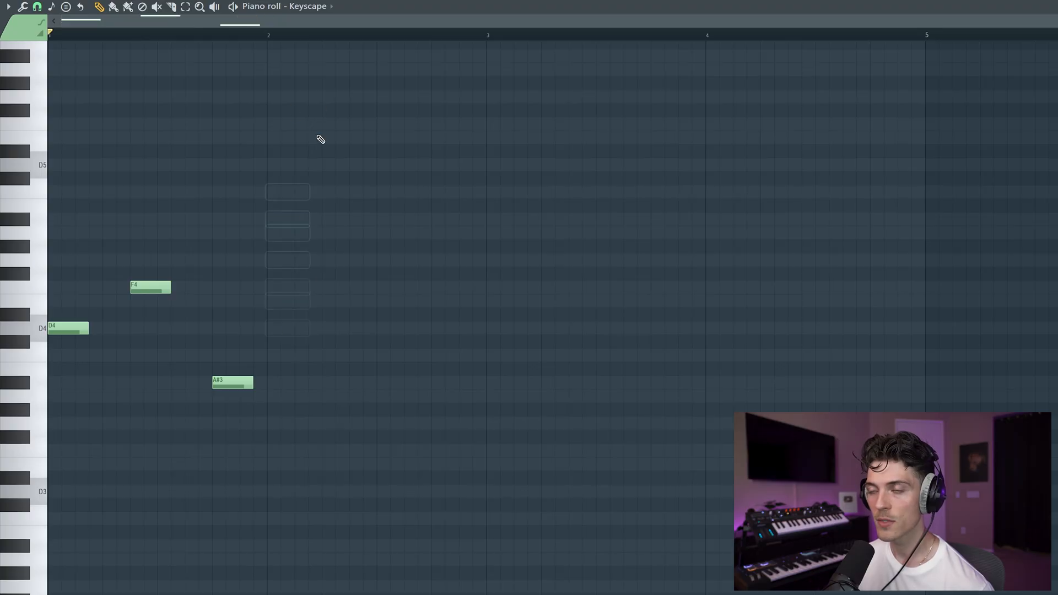
pyautogui.press('space')
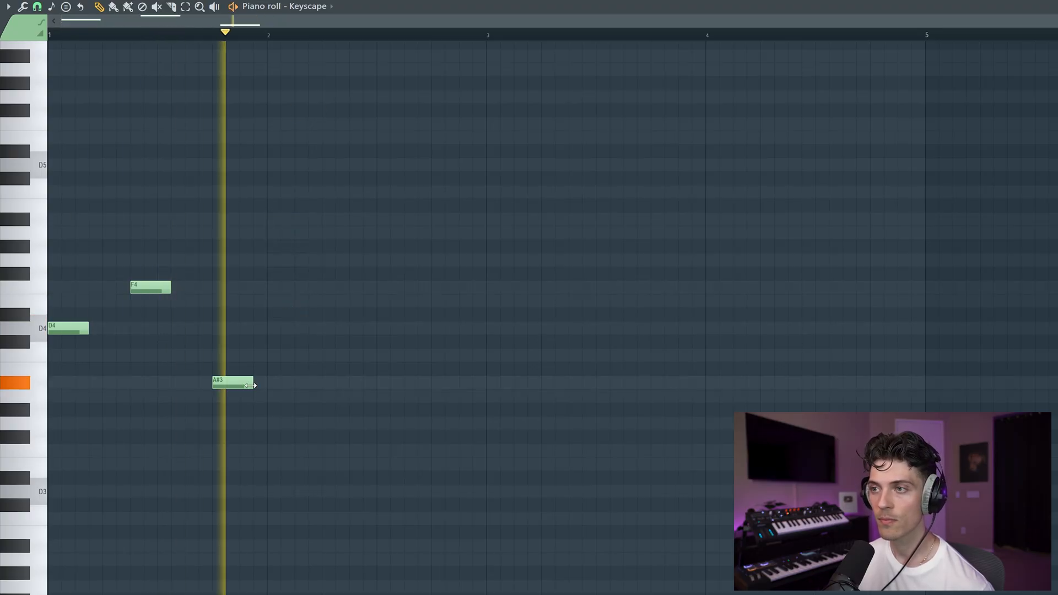
pyautogui.moveTo(251, 386); pyautogui.dragTo(434, 395)
# - Stack F4, A4 and C5 over the opening D4, extend that chord to the F4 note, and stack A4, C5 and E5 over F4
pyautogui.click(59, 287)
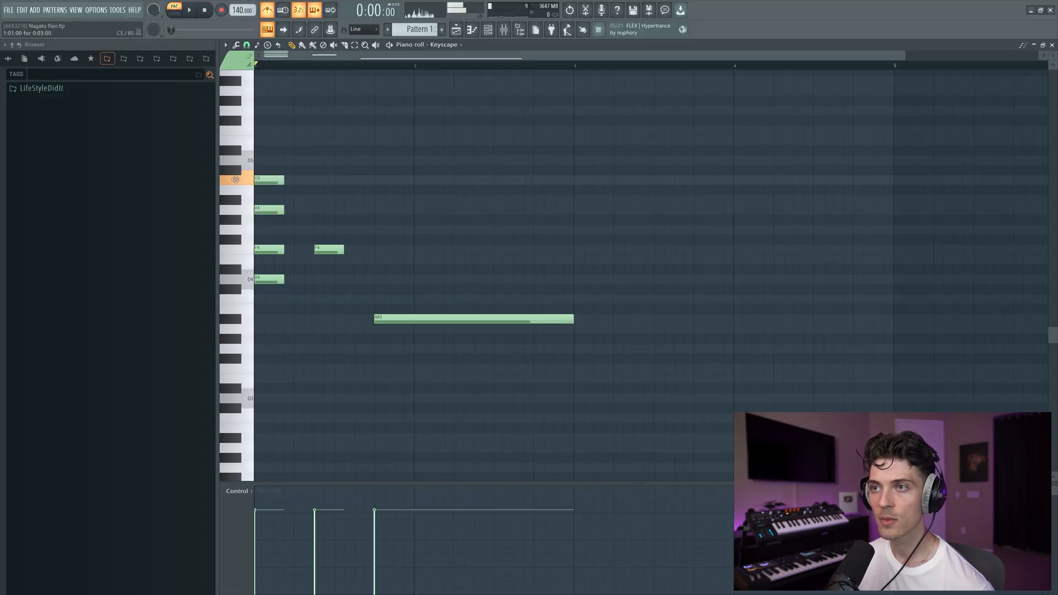
pyautogui.moveTo(270, 313); pyautogui.dragTo(280, 144)
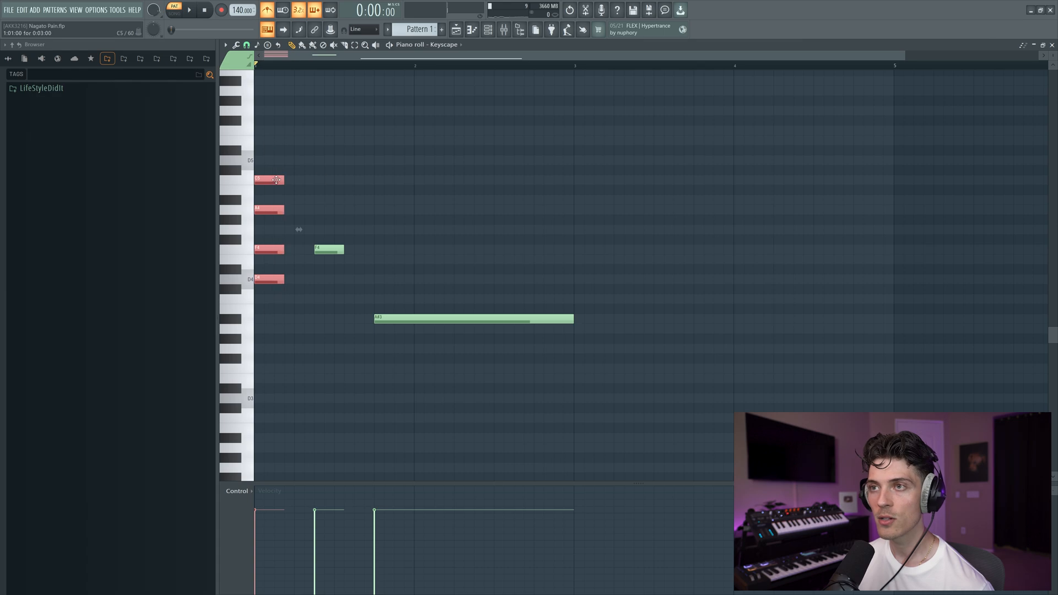
pyautogui.click(318, 246)
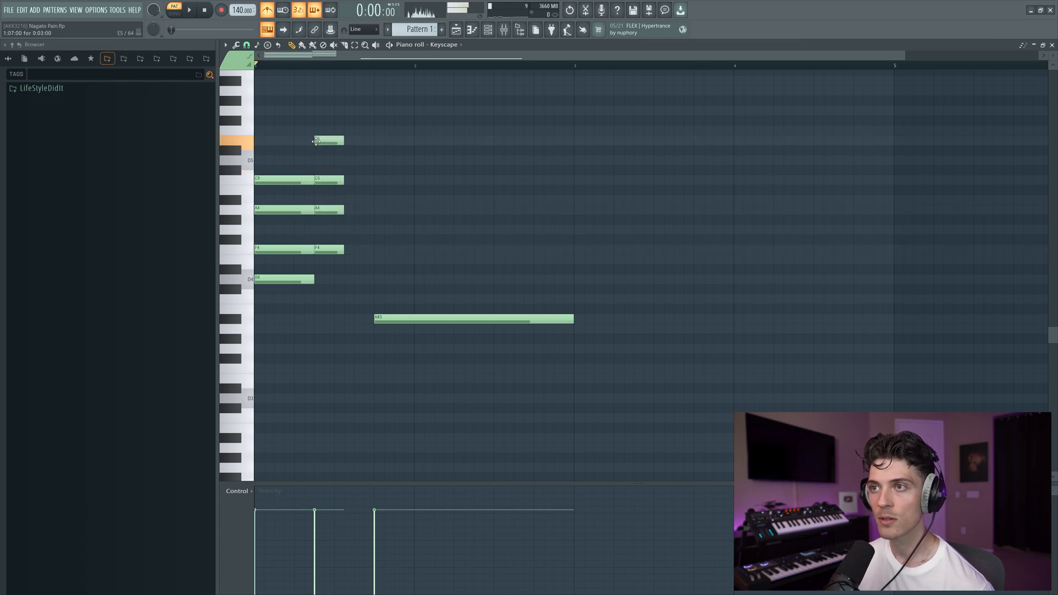
pyautogui.moveTo(328, 263); pyautogui.dragTo(412, 117)
pyautogui.rightClick(422, 147)
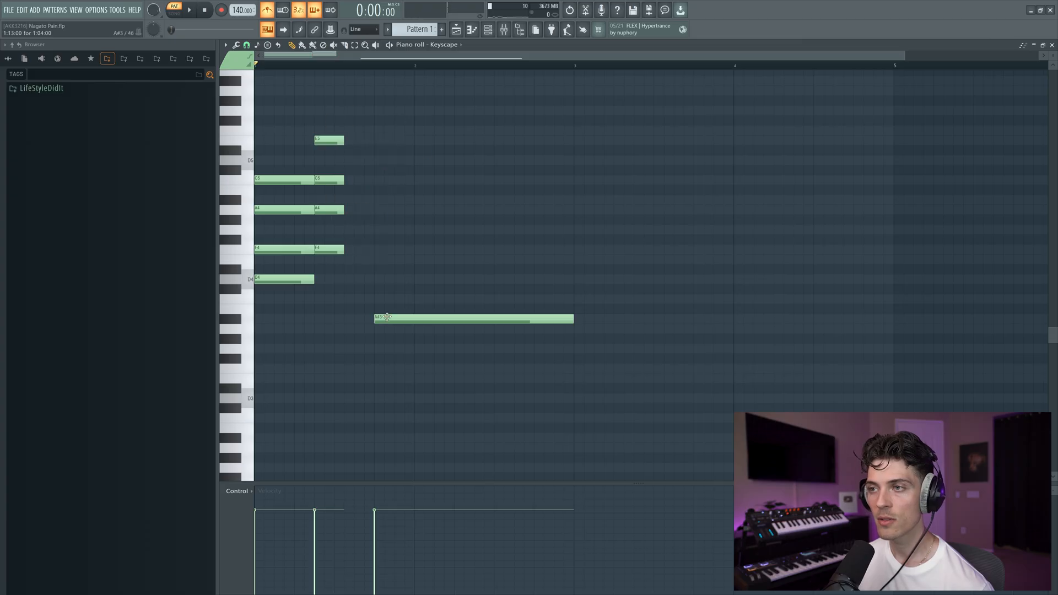
# - Stack D4, F4 and A4 over the long A#3 note and extend the second chord to meet it
pyautogui.click(377, 280)
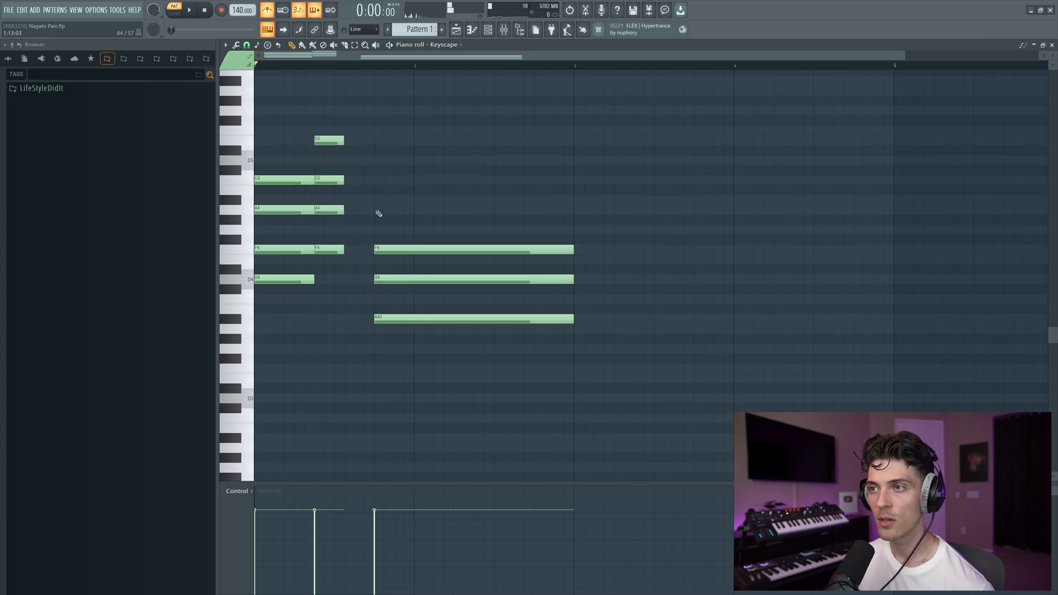
pyautogui.moveTo(398, 342); pyautogui.dragTo(502, 163)
pyautogui.rightClick(502, 164)
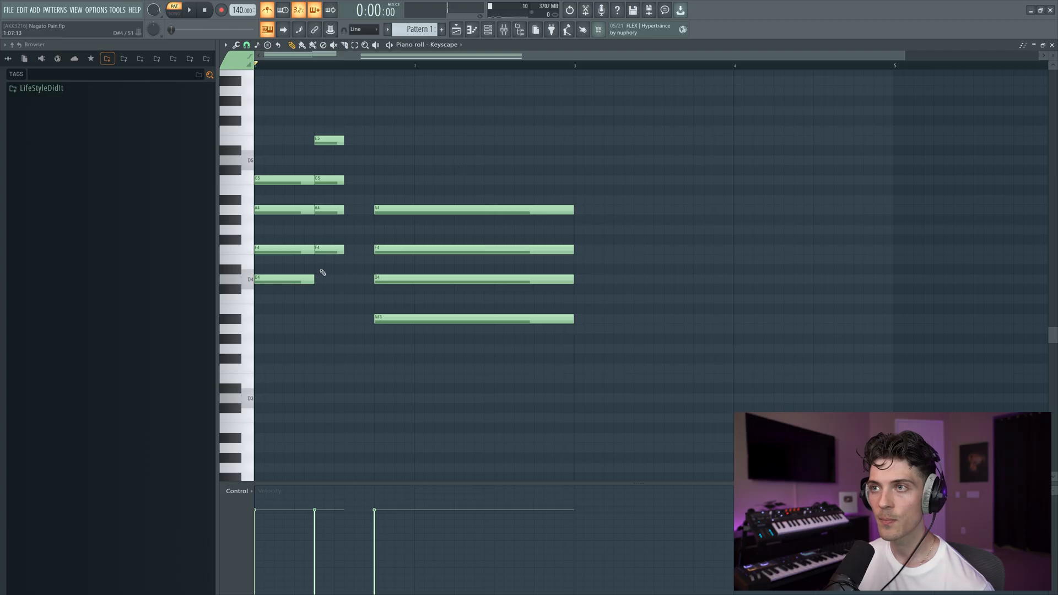
pyautogui.moveTo(323, 273); pyautogui.dragTo(340, 170)
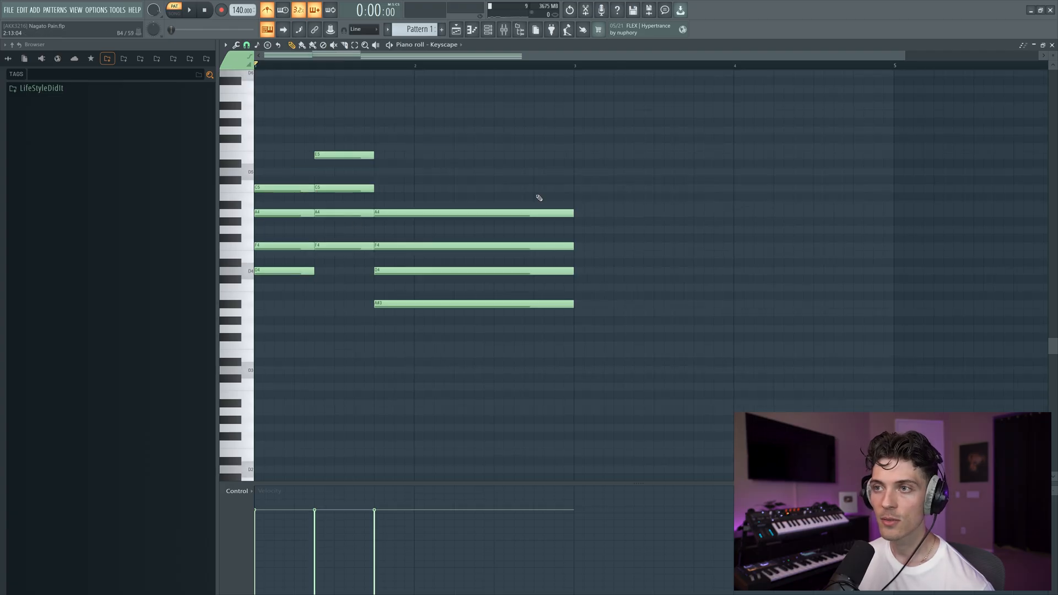
pyautogui.press('space')
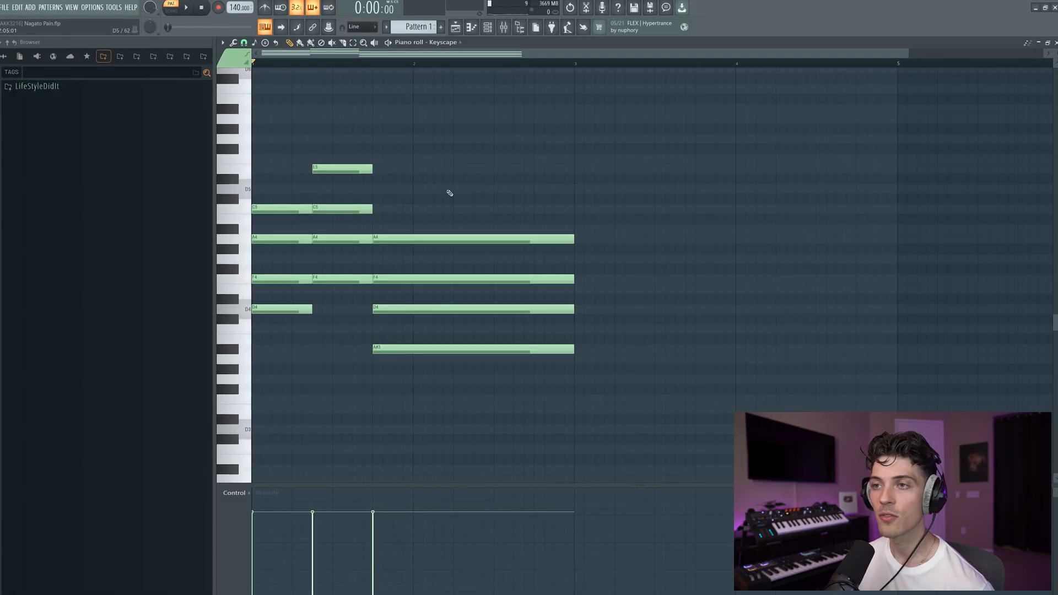
# - Raise F4 and C5 in the first chord and A4 and E5 in the second chord by one octave
pyautogui.moveTo(261, 267); pyautogui.dragTo(283, 283)
pyautogui.moveTo(263, 226); pyautogui.dragTo(294, 183)
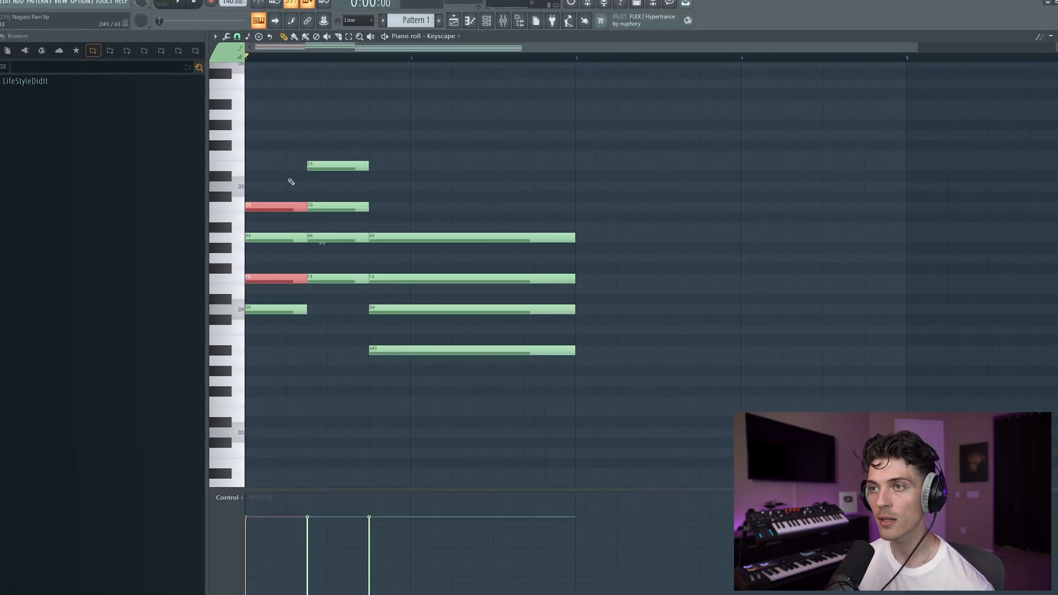
pyautogui.hotkey('ctrl', 'Up')
pyautogui.keyDown('ctrl'); pyautogui.click(341, 276); pyautogui.keyUp('ctrl')
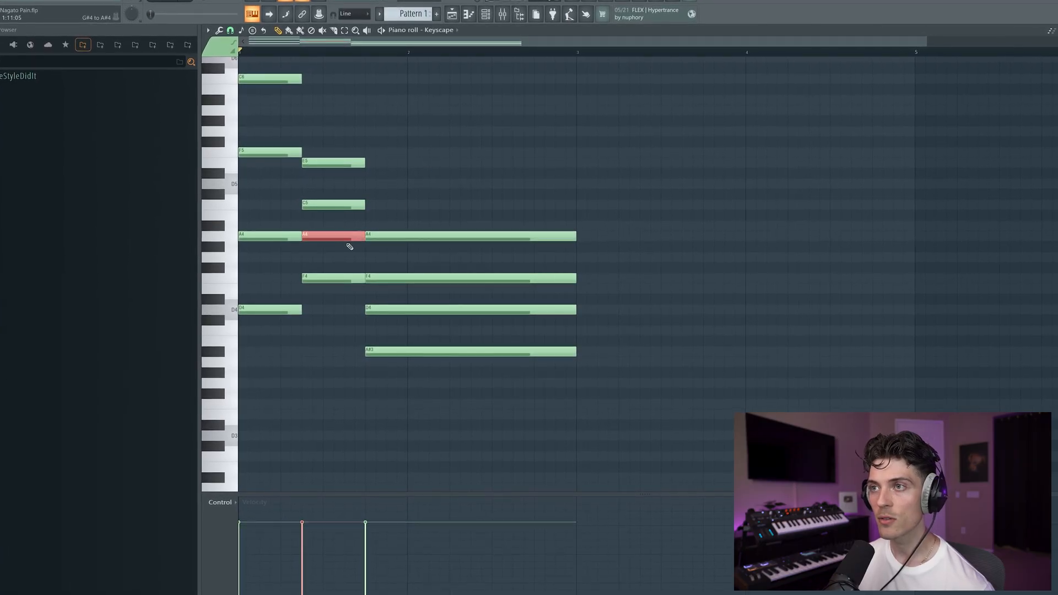
pyautogui.hotkey('ctrl', 'Up')
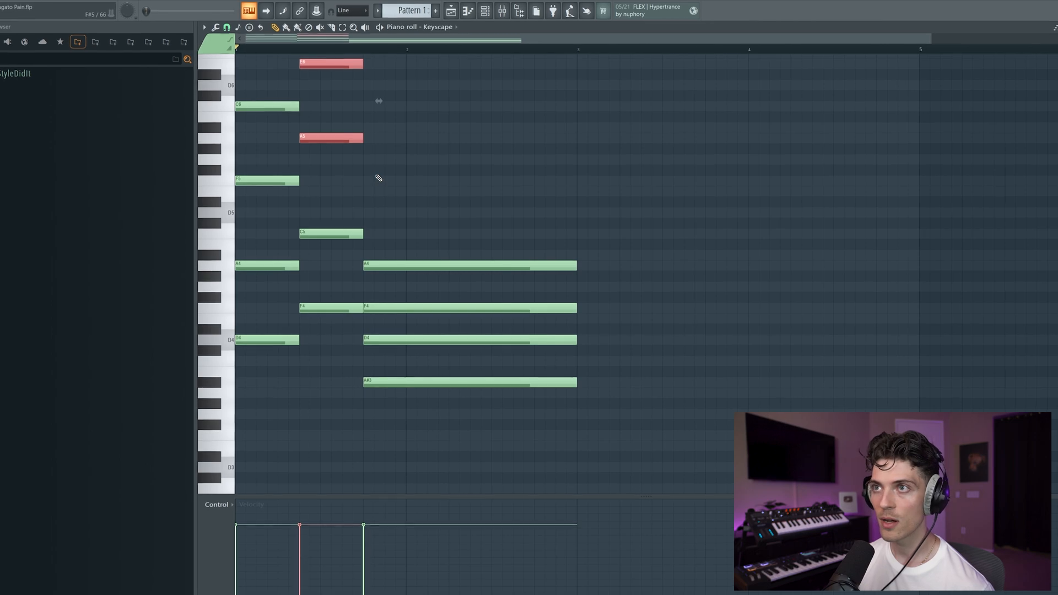
# - Raise D4 and A4 in the third chord by one octave and play the progression back
pyautogui.scroll(-1, 645, 273)
pyautogui.moveTo(396, 310); pyautogui.dragTo(417, 329)
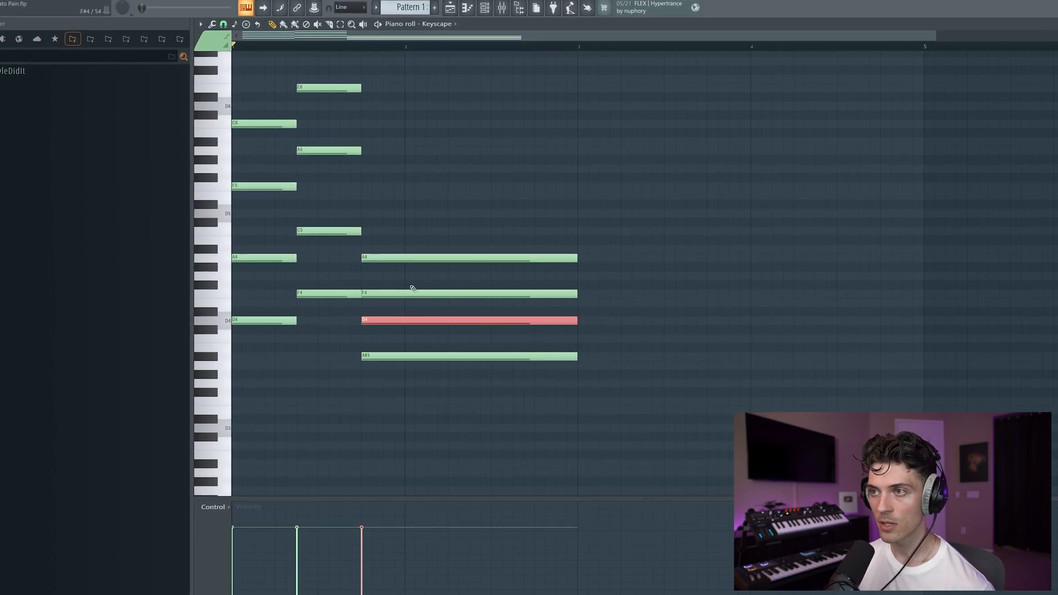
pyautogui.moveTo(397, 246); pyautogui.dragTo(419, 270)
pyautogui.hotkey('ctrl', 'Up')
pyautogui.press('space')
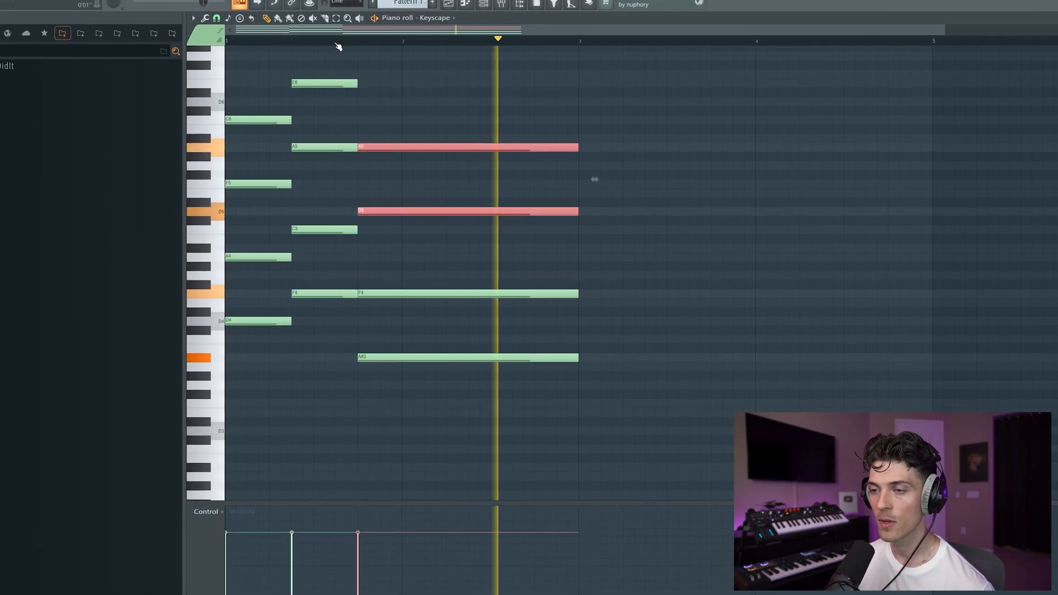
pyautogui.press('space')
# - Extend the third chord to bar 5 and repeat its A#3, F4, D5 and A5 voicing as a short chord there
pyautogui.hotkey('ctrl', 'a')
pyautogui.hotkey('ctrl', 'd')
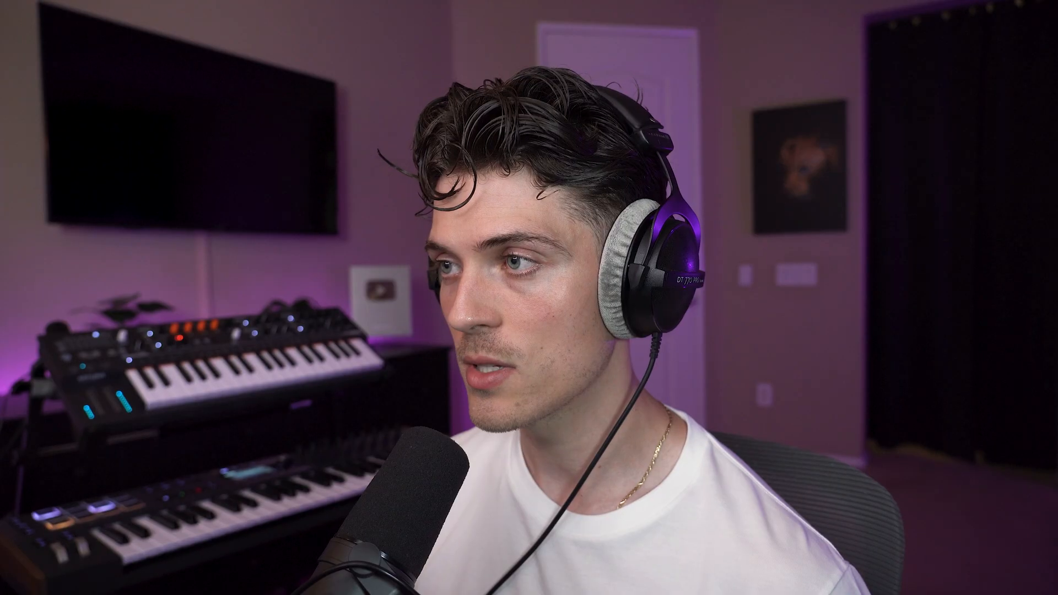
pyautogui.moveTo(962, 221); pyautogui.dragTo(710, 220)
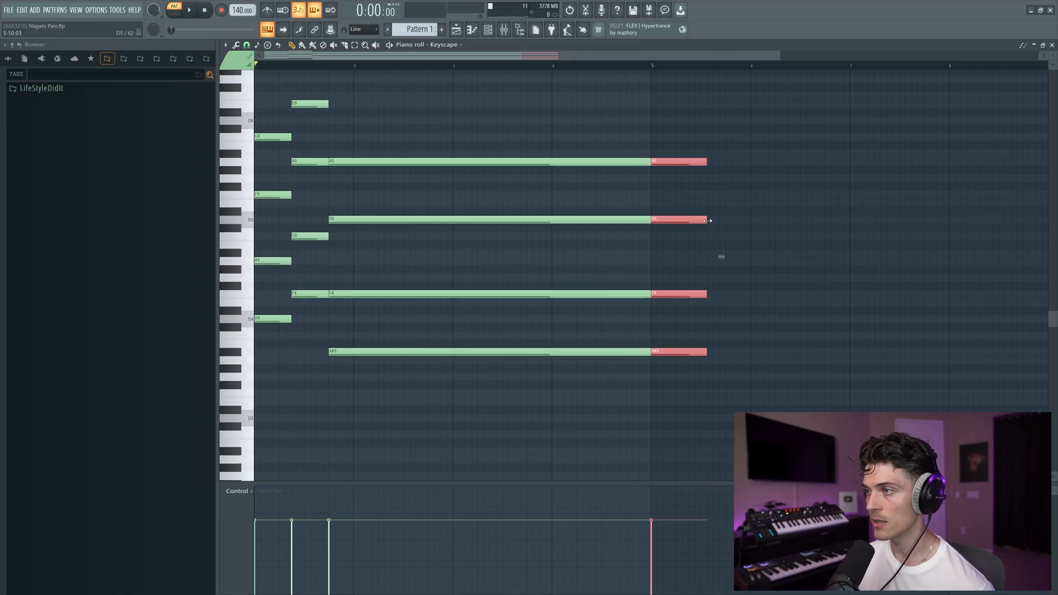
pyautogui.scroll(-1, 711, 67)
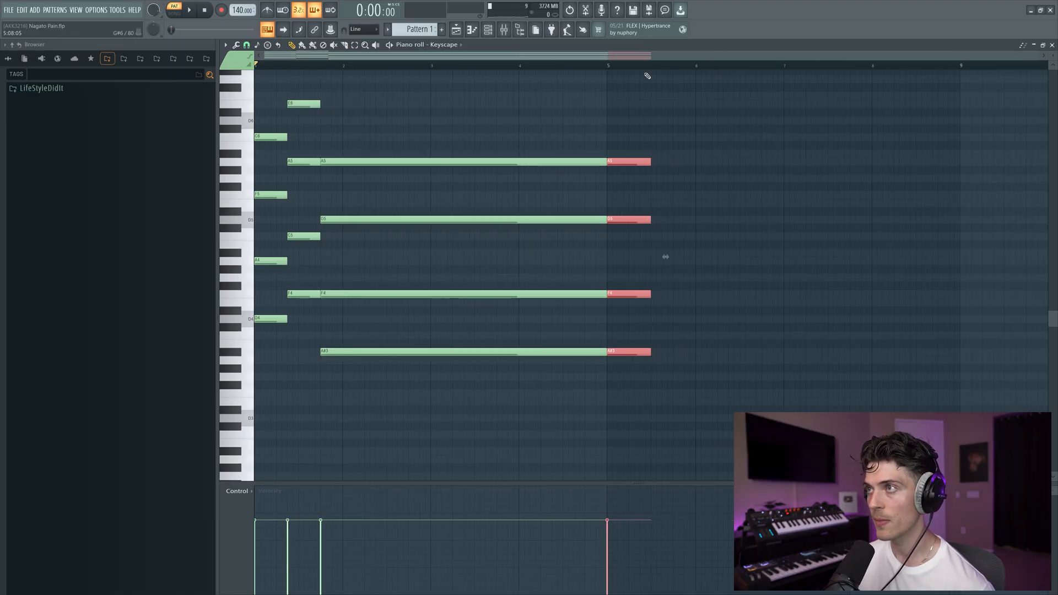
pyautogui.press('space')
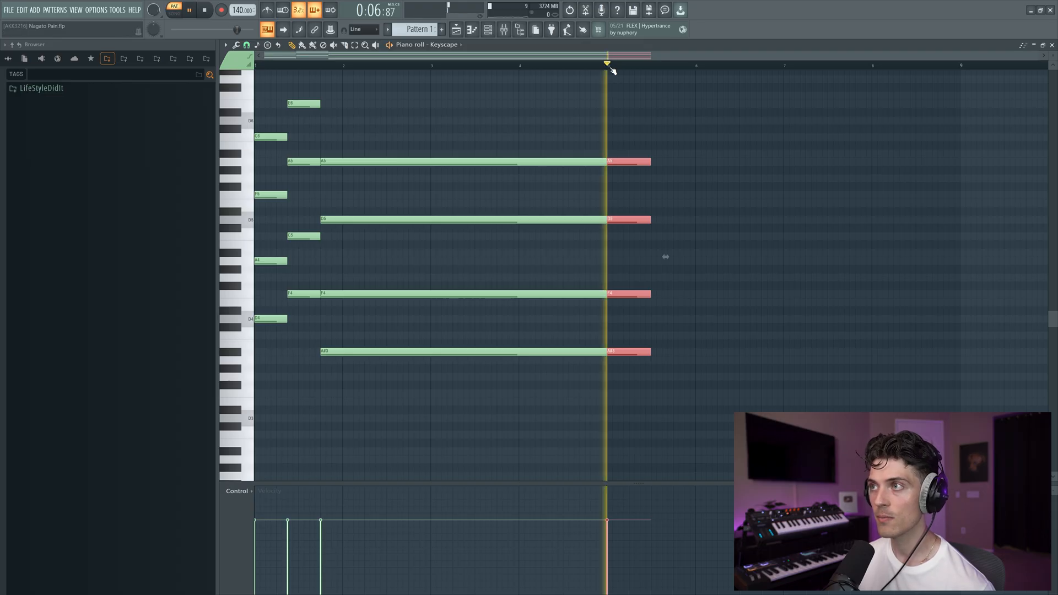
pyautogui.press('space')
# - Shorten the chord at bar 5 and add a C4, C5 and C6 chord directly after it
pyautogui.scroll(1, 611, 68)
pyautogui.scroll(2, 611, 69)
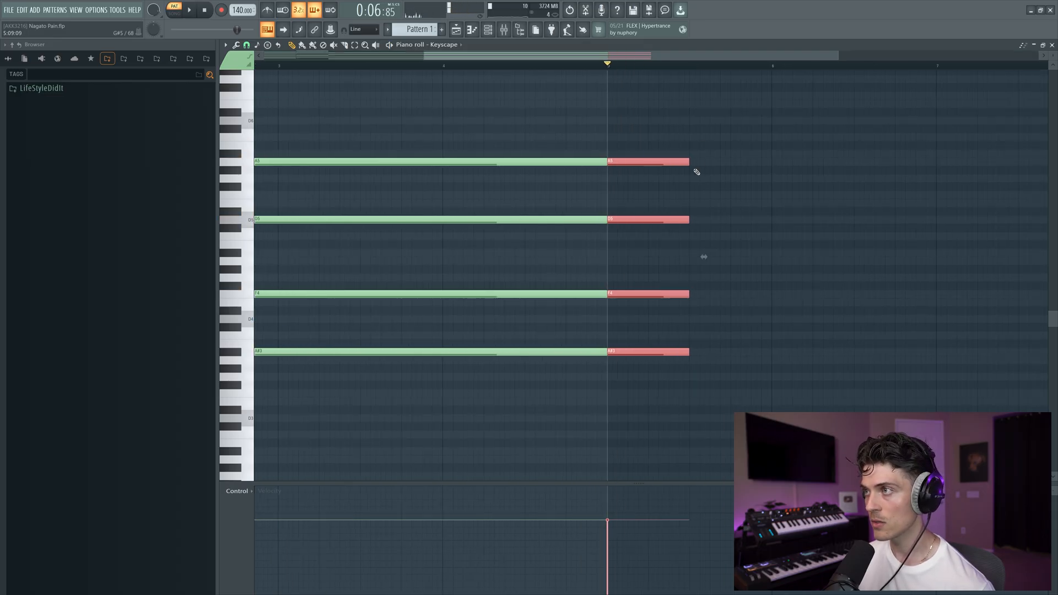
pyautogui.moveTo(676, 169); pyautogui.dragTo(666, 170)
pyautogui.rightClick(732, 184)
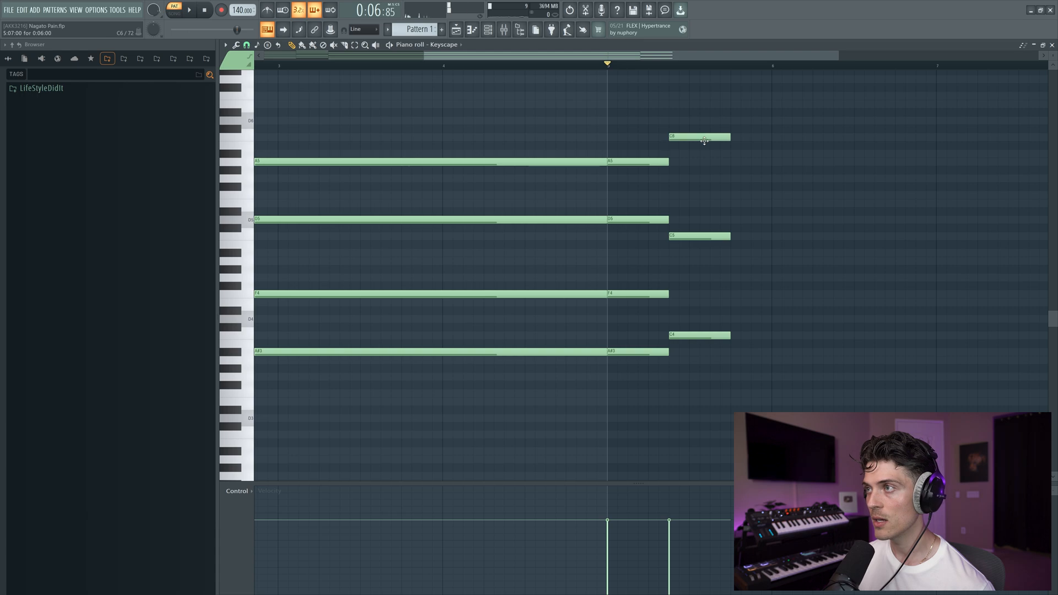
# - Add a D4, A4 and F5 chord directly after the C chord and insert F5 into the C chord
pyautogui.moveTo(691, 109); pyautogui.dragTo(740, 371)
pyautogui.keyDown('ctrl'); pyautogui.click(639, 70); pyautogui.keyUp('ctrl')
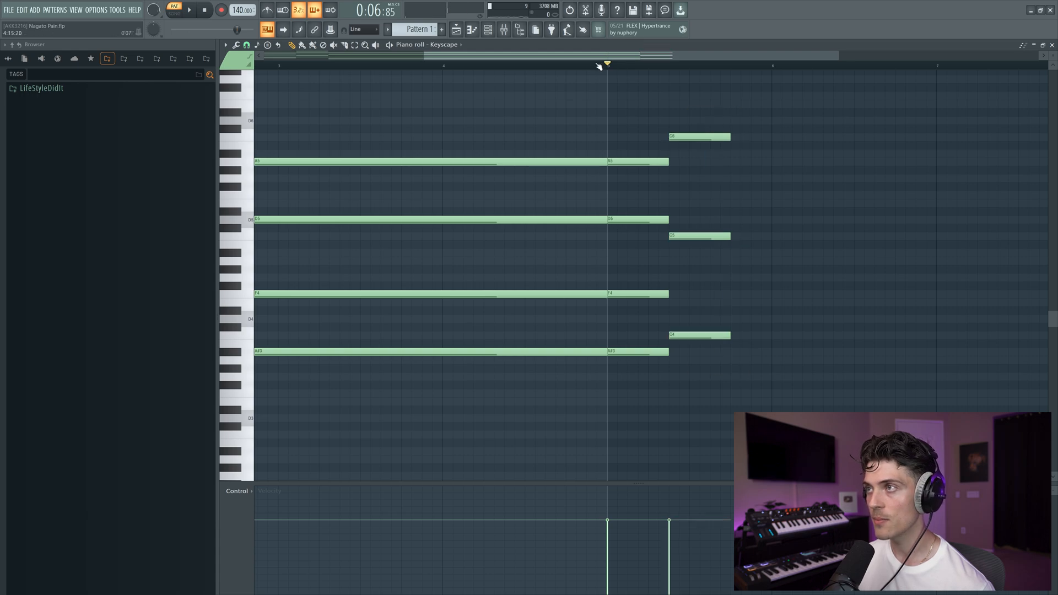
pyautogui.press('space')
pyautogui.press('space')
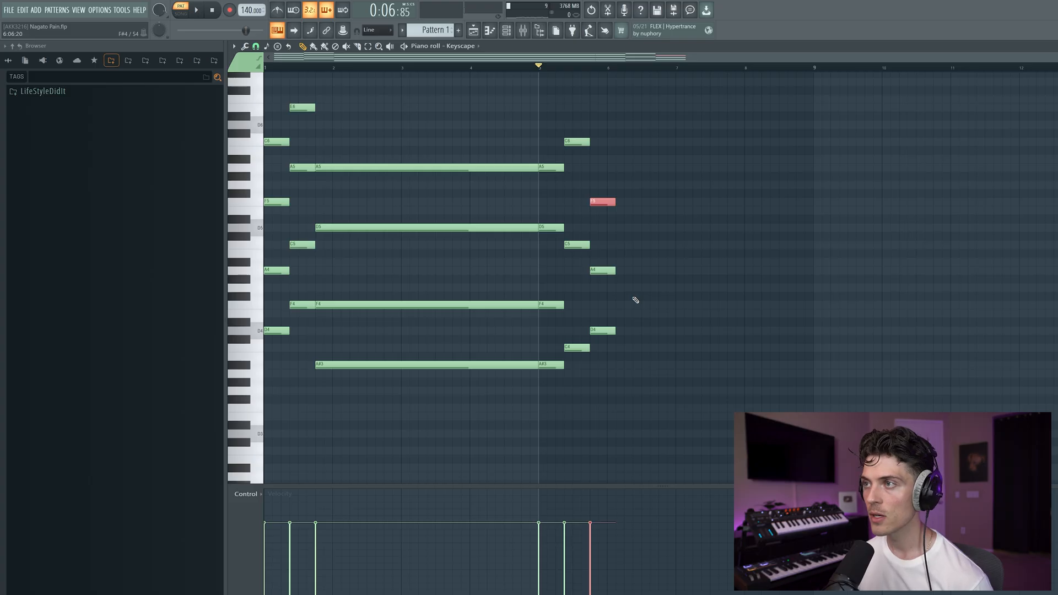
pyautogui.click(605, 203)
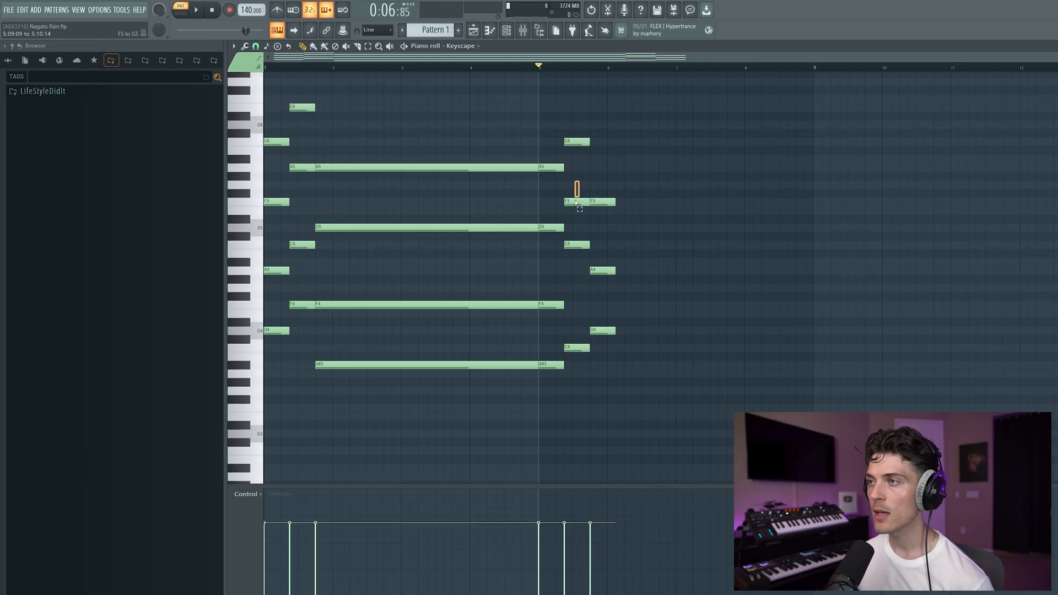
pyautogui.moveTo(578, 180); pyautogui.dragTo(609, 214)
# - Add D5 to the last chord, extend the whole chord to bar 9 and play the second half back
pyautogui.click(653, 248)
pyautogui.moveTo(595, 319); pyautogui.dragTo(607, 177)
pyautogui.keyDown('ctrl'); pyautogui.click(636, 363); pyautogui.keyUp('ctrl')
pyautogui.click(602, 227)
pyautogui.moveTo(634, 265); pyautogui.dragTo(839, 264)
pyautogui.click(597, 92)
pyautogui.press('space')
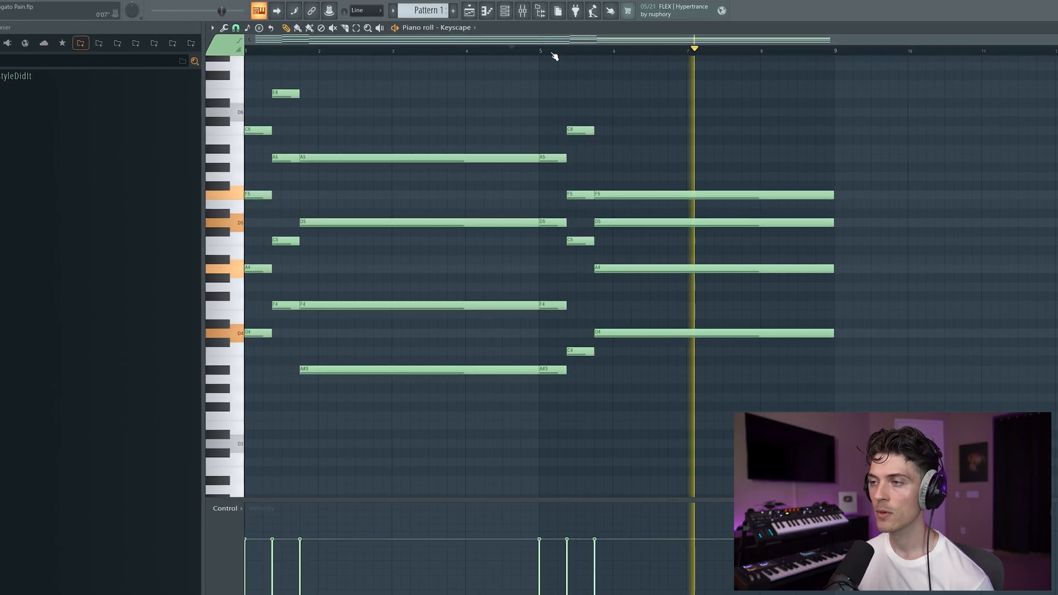
# - Replace the first chord with a copy of a recorded D4, A4, F5 and C6 chord, shortened to end where the second chord starts
pyautogui.press('space')
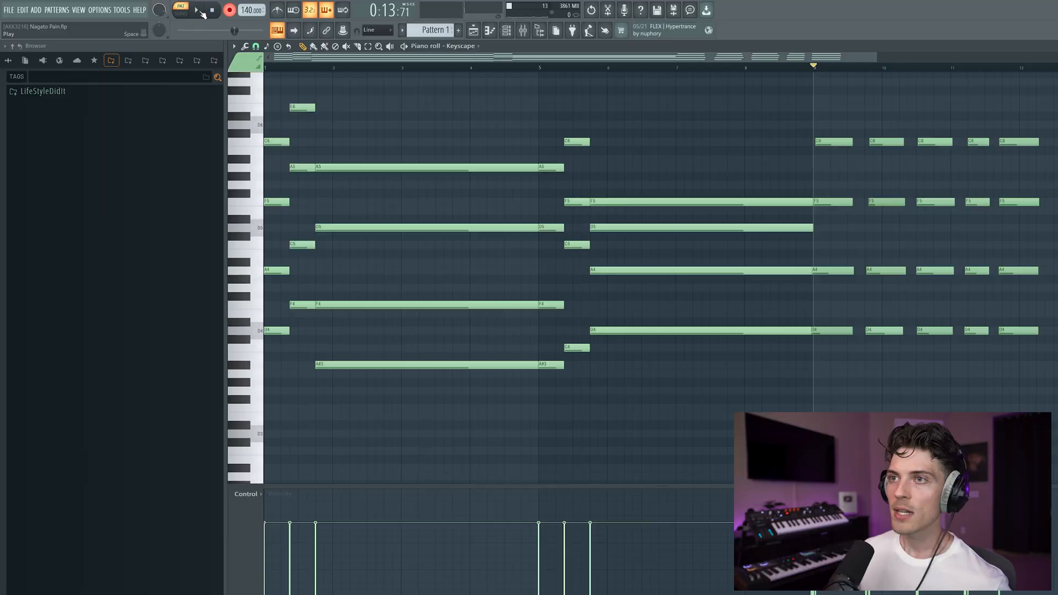
pyautogui.rightClick(276, 142)
pyautogui.rightClick(275, 202)
pyautogui.rightClick(274, 271)
pyautogui.rightClick(275, 330)
pyautogui.moveTo(839, 351); pyautogui.dragTo(284, 323)
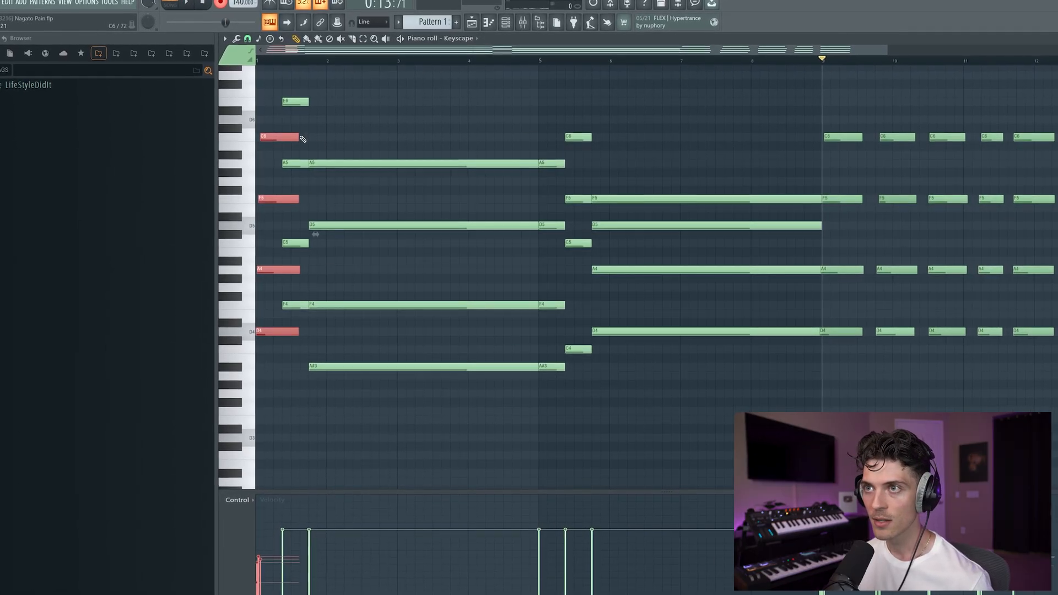
pyautogui.moveTo(284, 137); pyautogui.dragTo(279, 138)
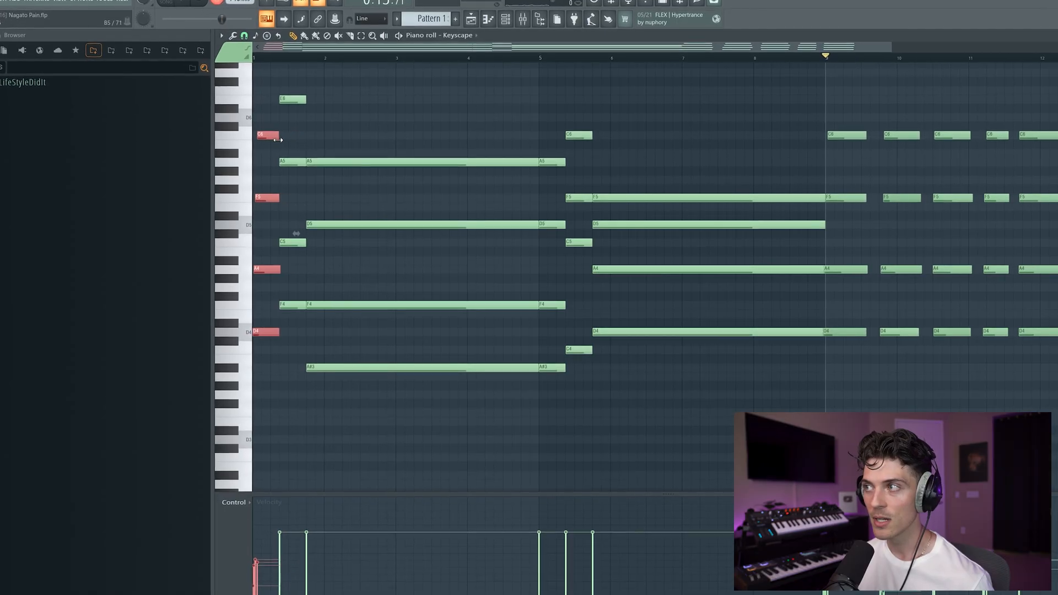
# - Copy another recorded chord over the second chord, retune it to F4, C5, A5 and E6, and delete the recorded chords after bar 9
pyautogui.moveTo(904, 358); pyautogui.dragTo(914, 382)
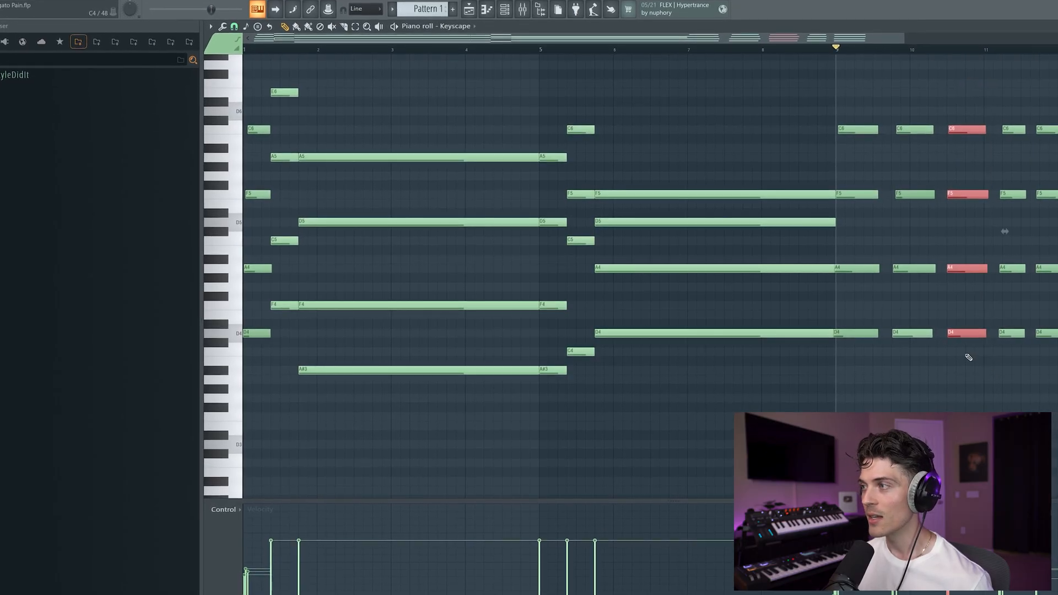
pyautogui.moveTo(968, 333); pyautogui.dragTo(327, 329)
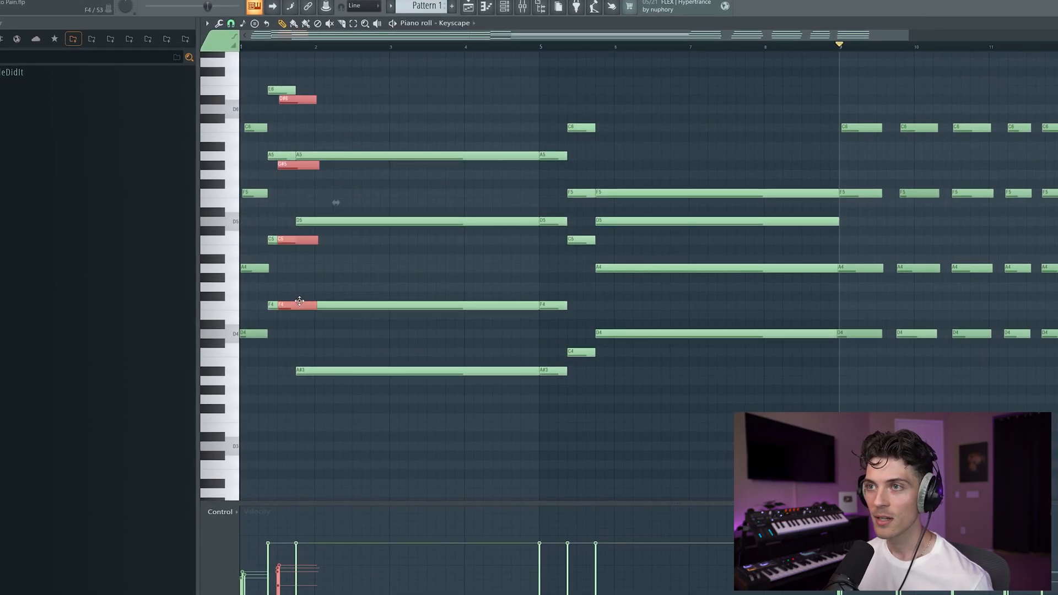
pyautogui.click(291, 168)
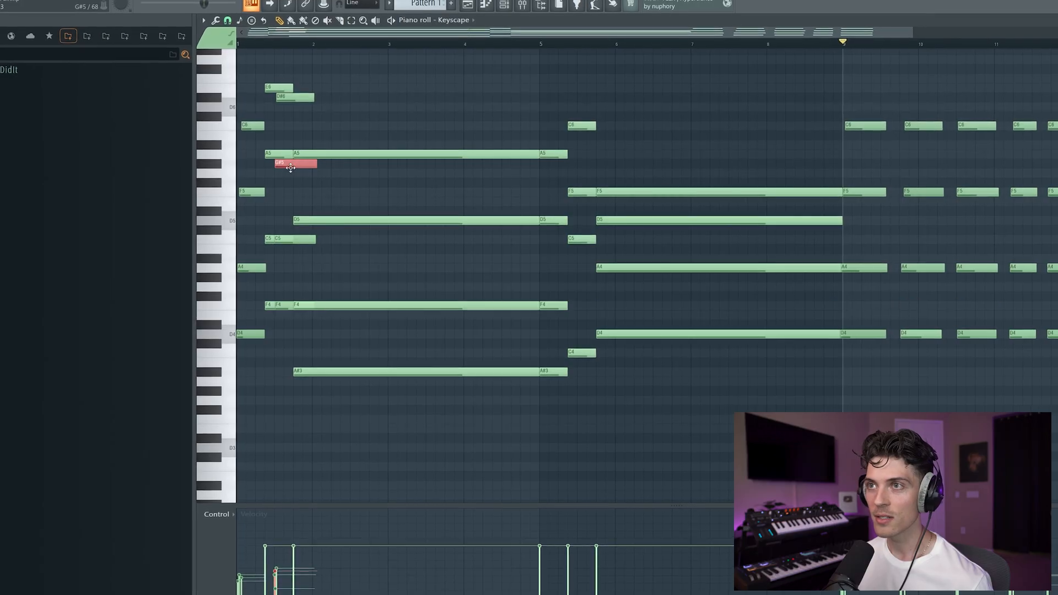
pyautogui.moveTo(299, 102); pyautogui.dragTo(293, 89)
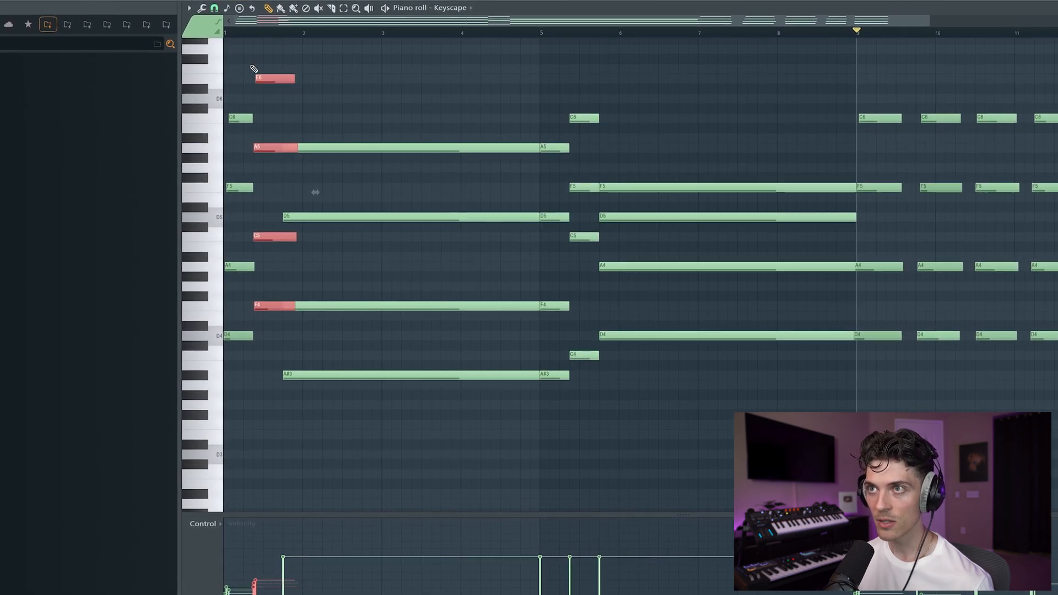
pyautogui.moveTo(260, 37)
pyautogui.mouseDown()
pyautogui.moveTo(289, 20)
pyautogui.moveTo(278, 41)
pyautogui.mouseUp()
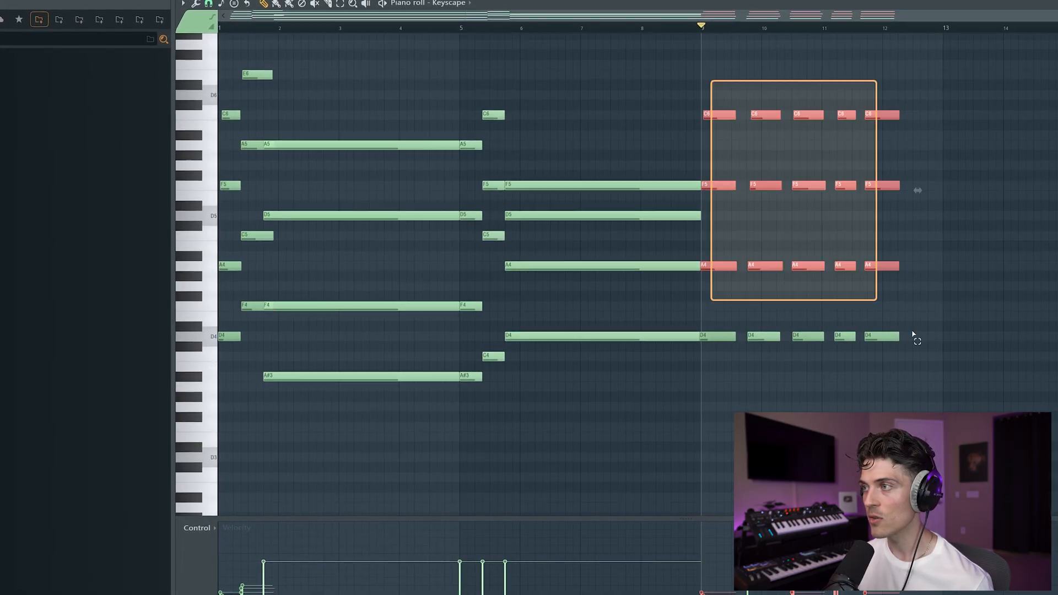
pyautogui.moveTo(912, 334); pyautogui.dragTo(921, 381)
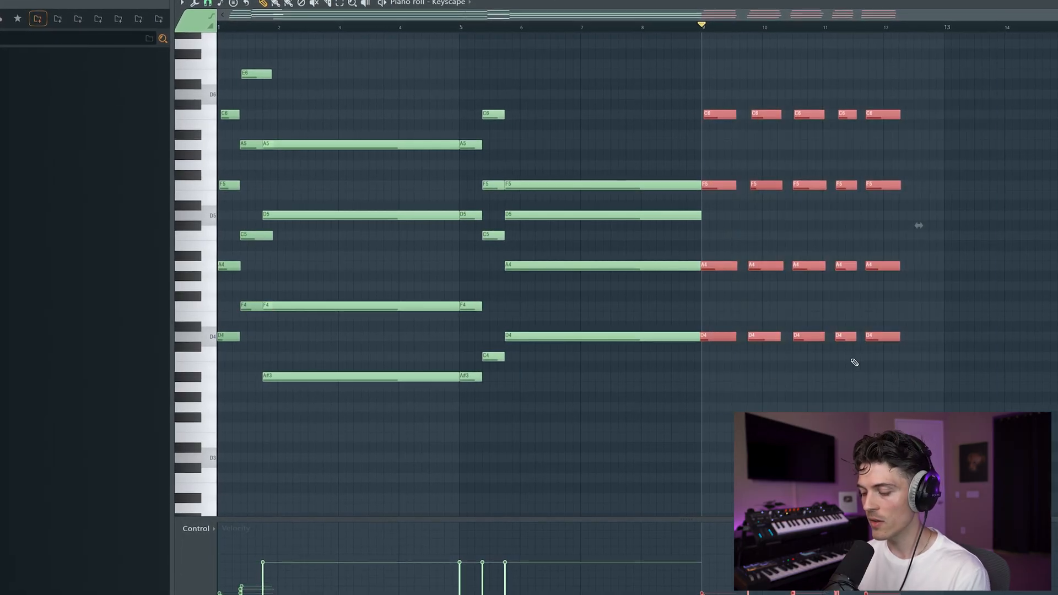
pyautogui.press('Delete')
pyautogui.scroll(4, 243, 27)
pyautogui.scroll(4, 241, 26)
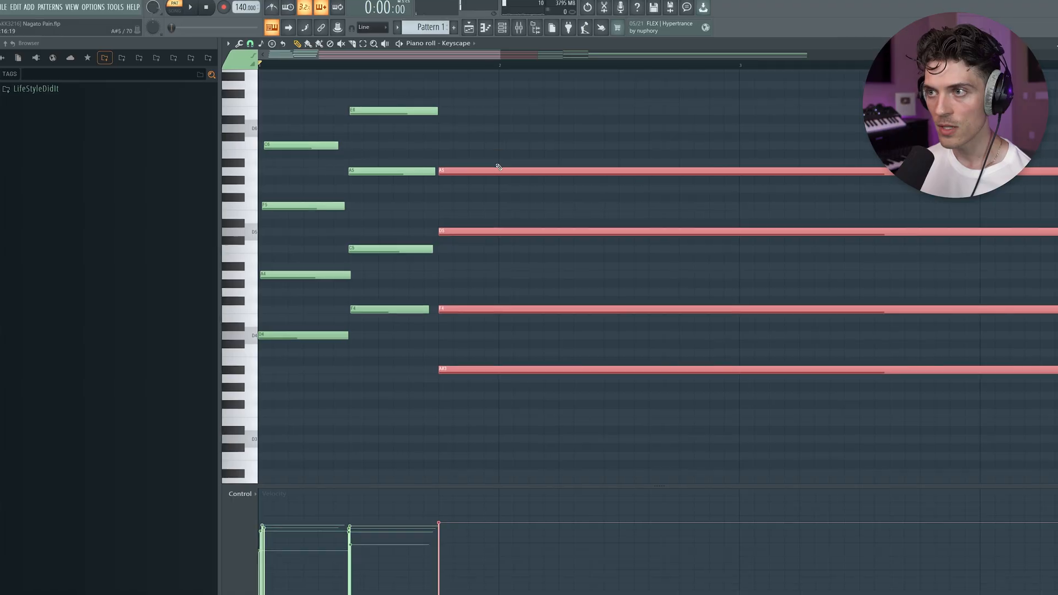
pyautogui.hotkey('alt', 's')
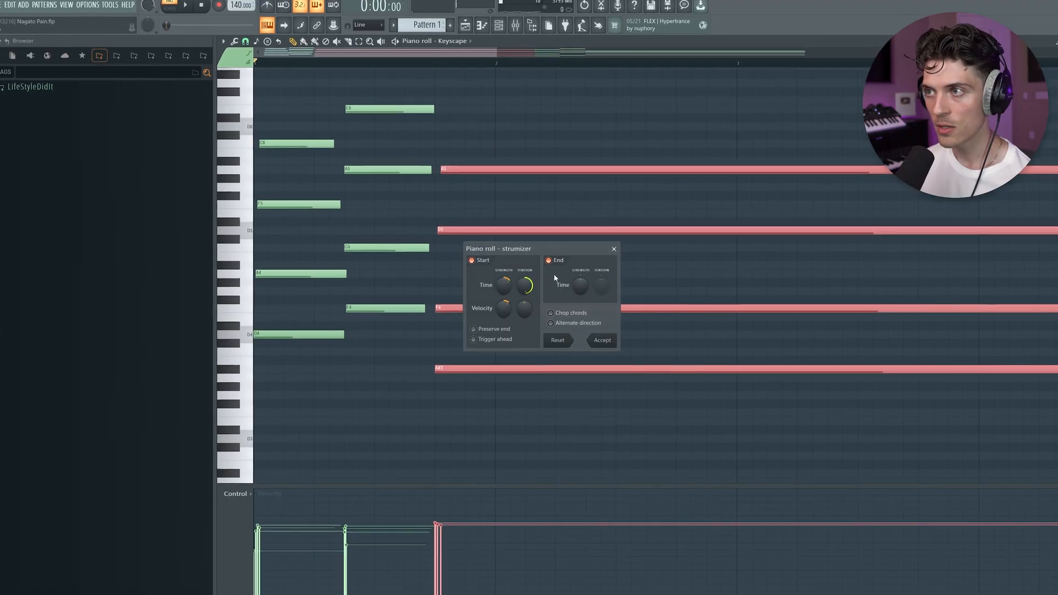
pyautogui.click(604, 244)
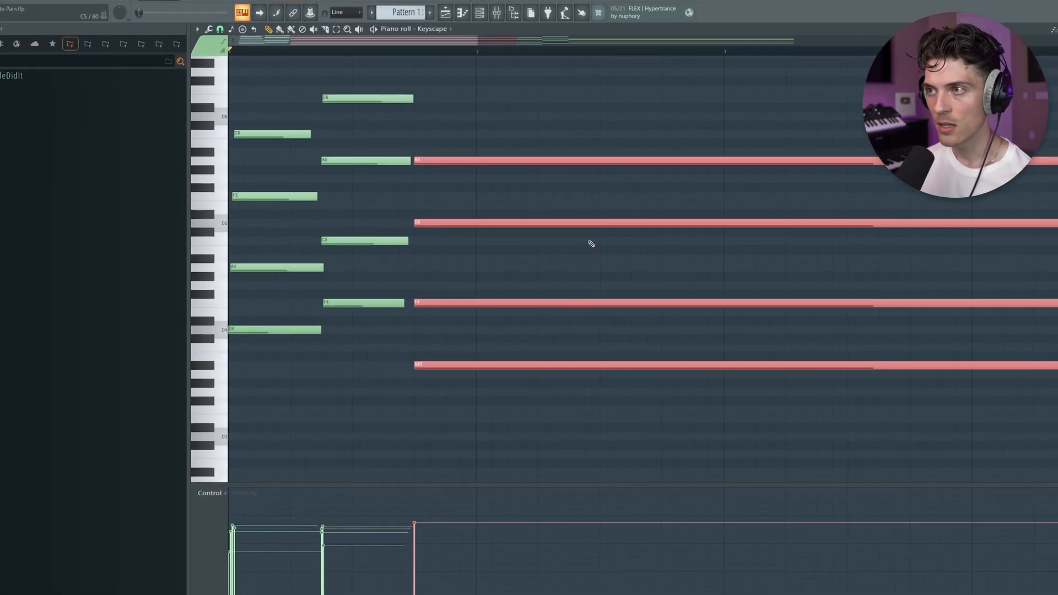
# - Randomize the velocities of the third chord's notes and play the opening back
pyautogui.hotkey('alt', 'r')
pyautogui.click(571, 392)
pyautogui.press('space')
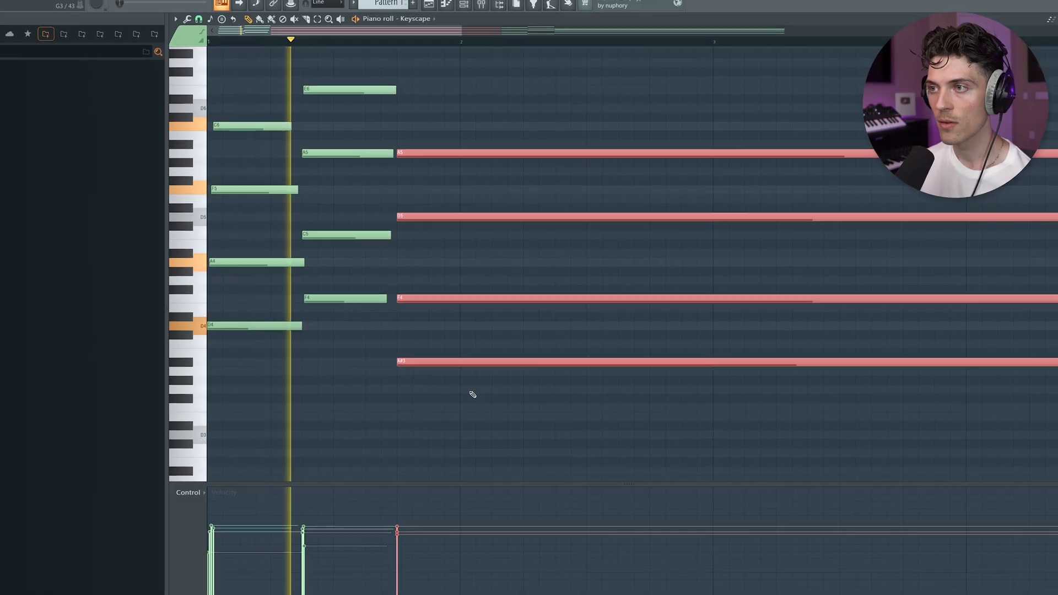
pyautogui.press('space')
pyautogui.press('space')
# - Fine-tune the opening velocities: lower the third chord's D5 and F4, raise the second chord's F4 and the first chord's D4, and play back
pyautogui.scroll(3, 298, 39)
pyautogui.hscroll(-2, 300, 40)
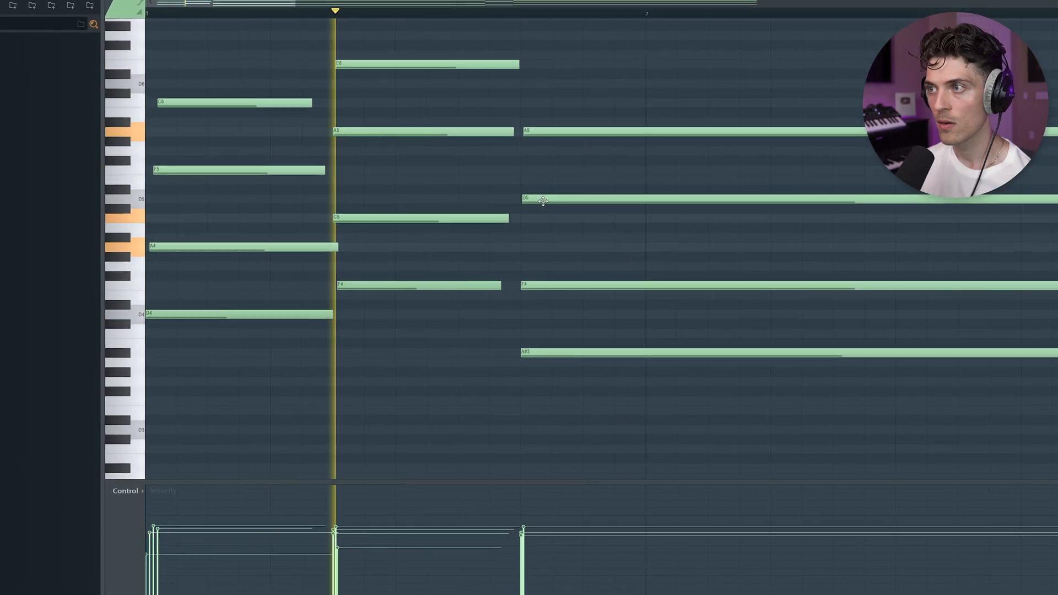
pyautogui.click(557, 195)
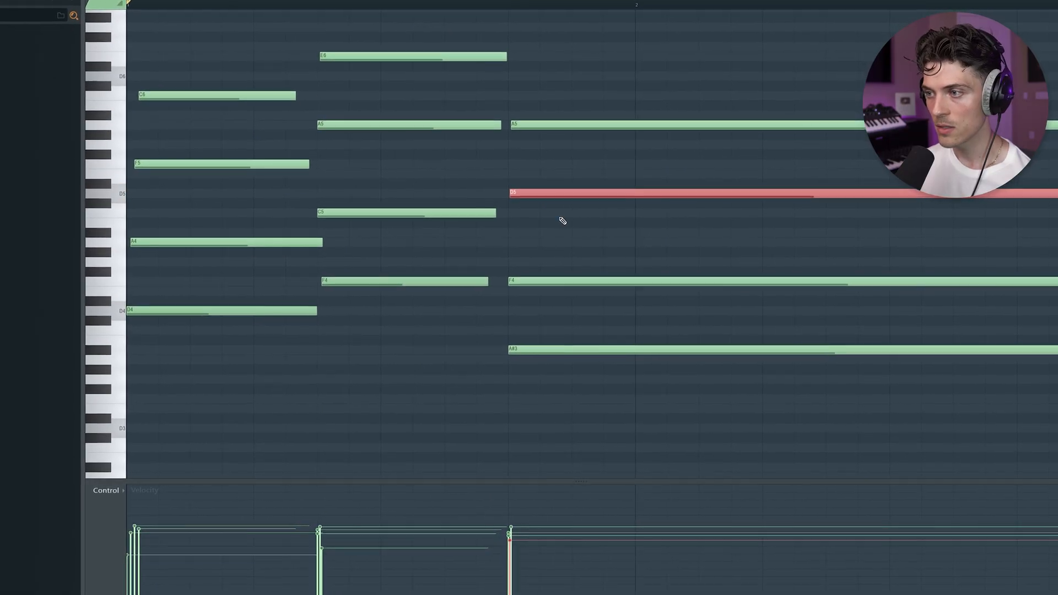
pyautogui.click(372, 216)
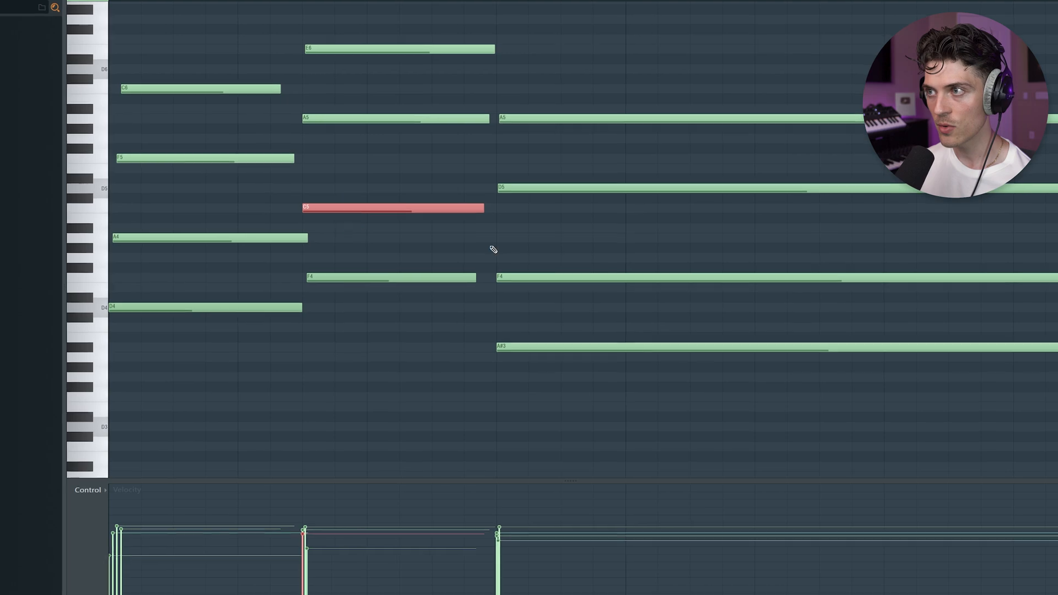
pyautogui.moveTo(532, 254); pyautogui.dragTo(533, 307)
pyautogui.keyDown('ctrl'); pyautogui.click(549, 321); pyautogui.keyUp('ctrl')
pyautogui.moveTo(389, 252); pyautogui.dragTo(420, 307)
pyautogui.moveTo(515, 324); pyautogui.dragTo(536, 365)
pyautogui.moveTo(338, 255); pyautogui.dragTo(360, 356)
pyautogui.scroll(3, 333, 386)
pyautogui.moveTo(172, 271); pyautogui.dragTo(185, 341)
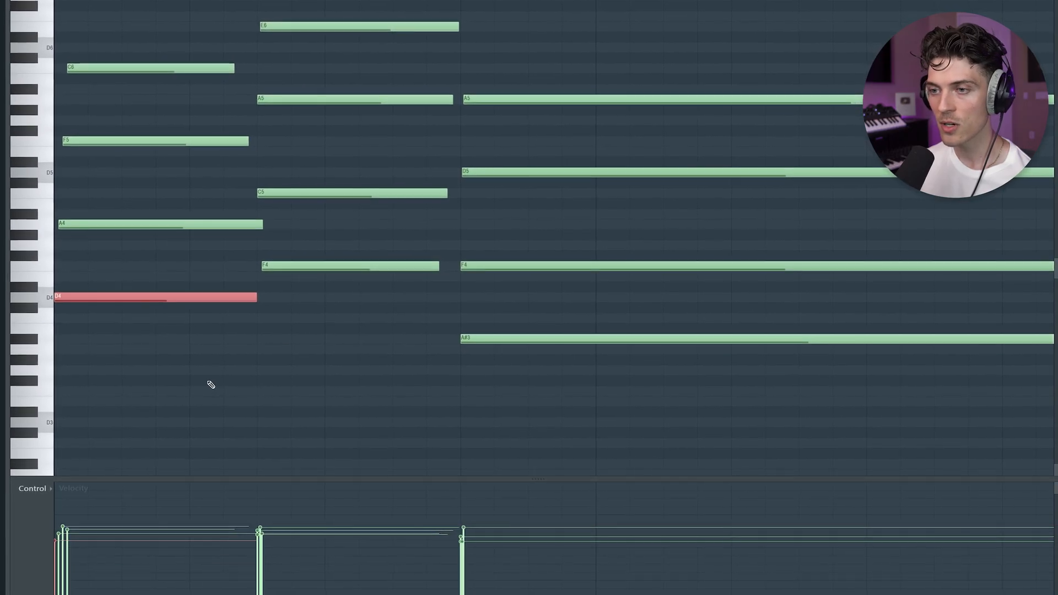
pyautogui.press('space')
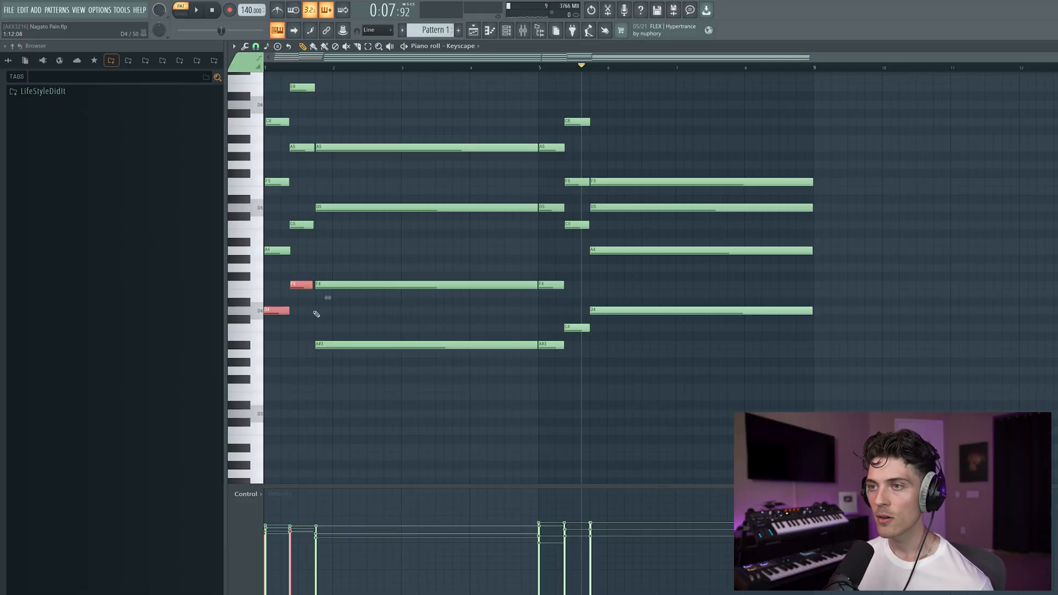
# - Duplicate each chord's lowest note one octave down as D3, F3, A#2, A#2, C3 and D3, and lower the copies' velocities
pyautogui.hotkey('ctrl', 'Down')
pyautogui.keyDown('ctrl'); pyautogui.click(671, 281); pyautogui.keyUp('ctrl')
pyautogui.moveTo(324, 67); pyautogui.dragTo(106, 88)
pyautogui.moveTo(270, 387); pyautogui.dragTo(729, 505)
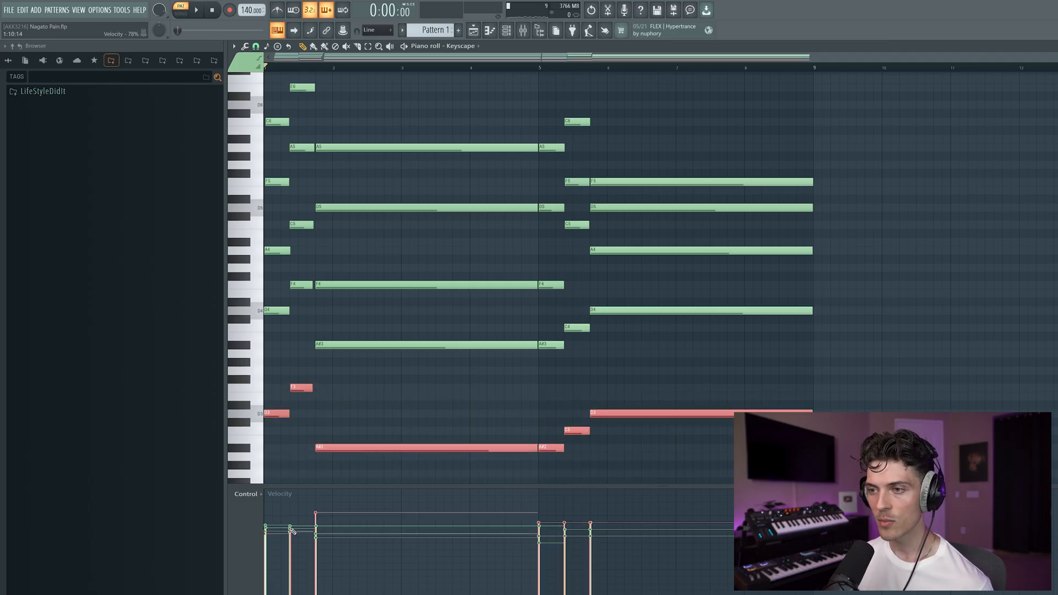
pyautogui.click(470, 405)
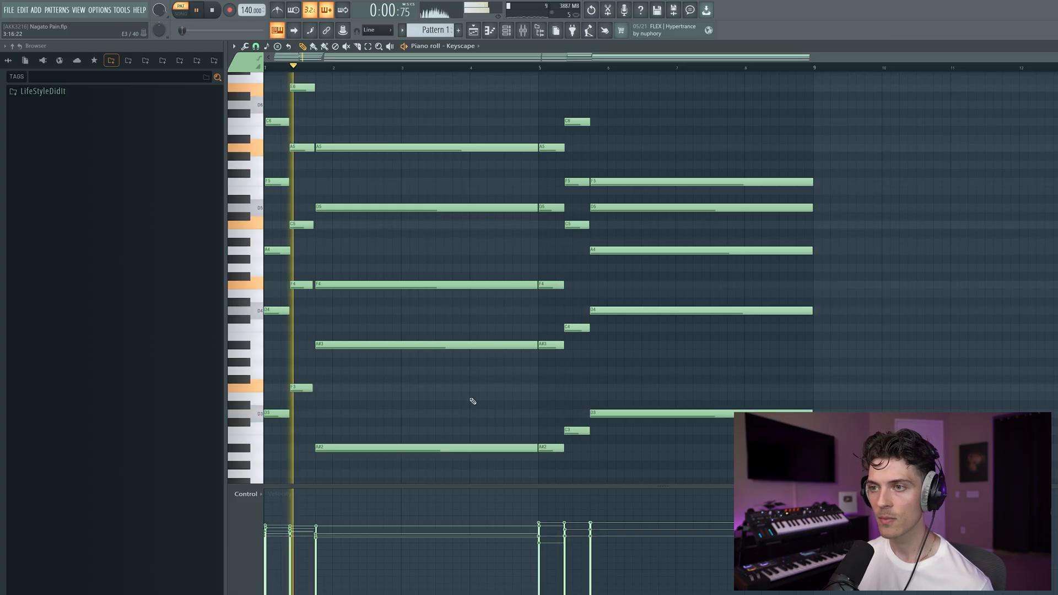
# - Lower the velocities of the octave-down bass notes a little further and close the mixer
pyautogui.scroll(-1, 472, 401)
pyautogui.scroll(-1, 473, 401)
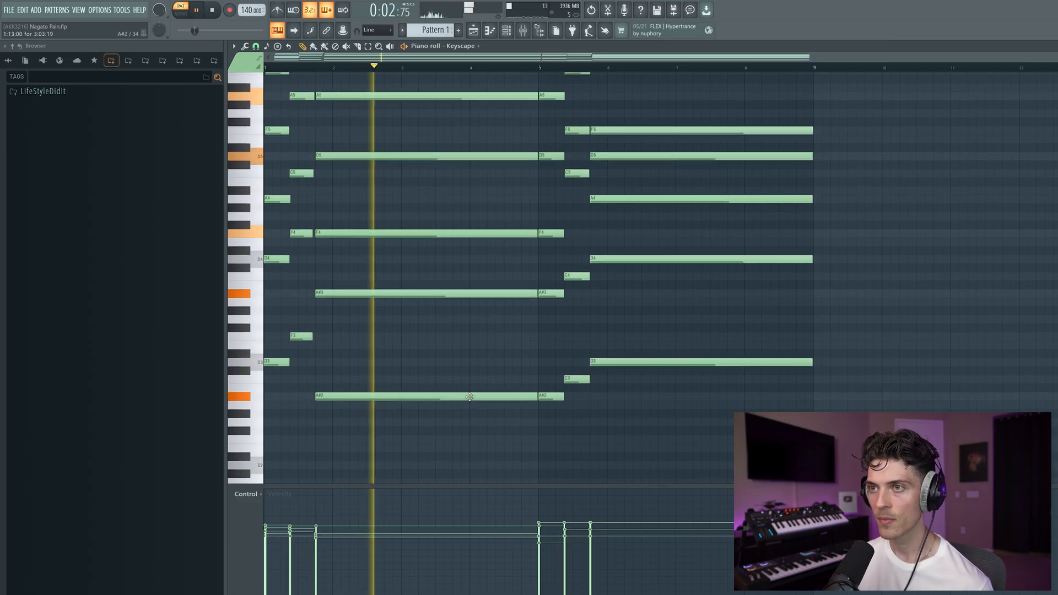
pyautogui.moveTo(272, 315); pyautogui.dragTo(652, 406)
pyautogui.click(652, 406)
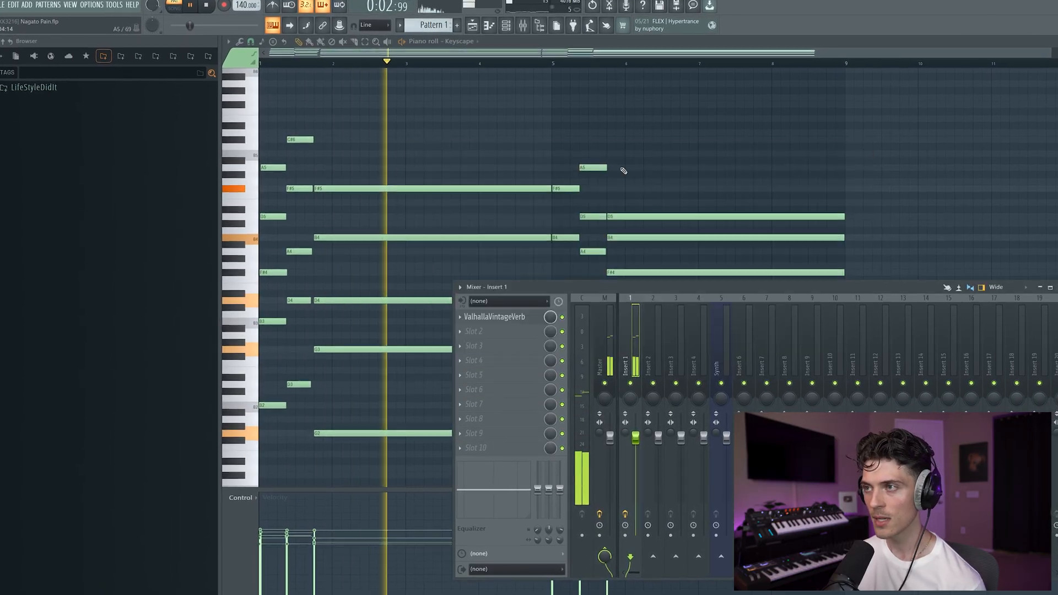
pyautogui.press('F9')
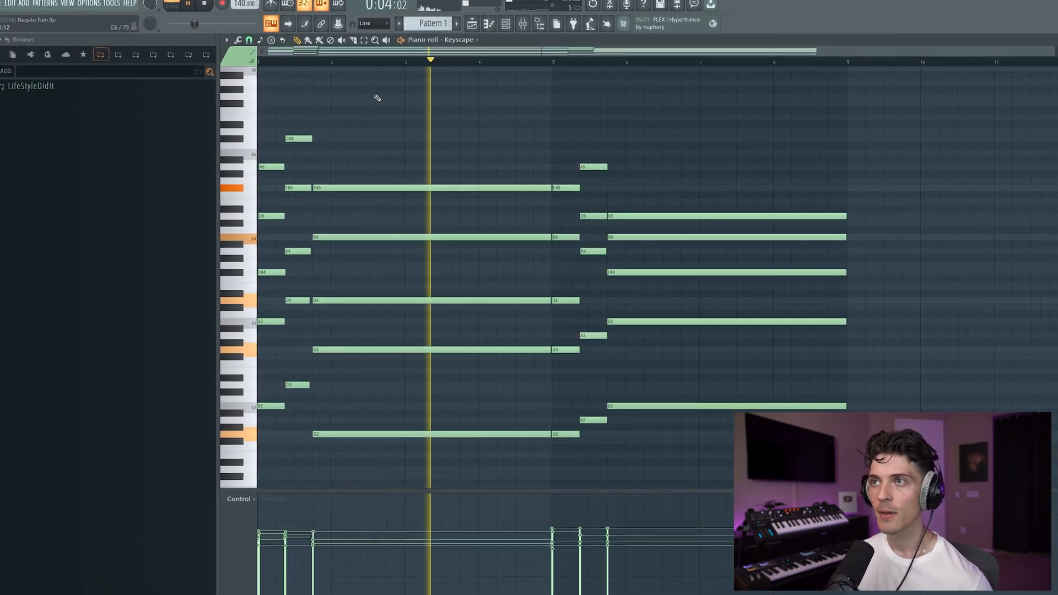
pyautogui.press('space')
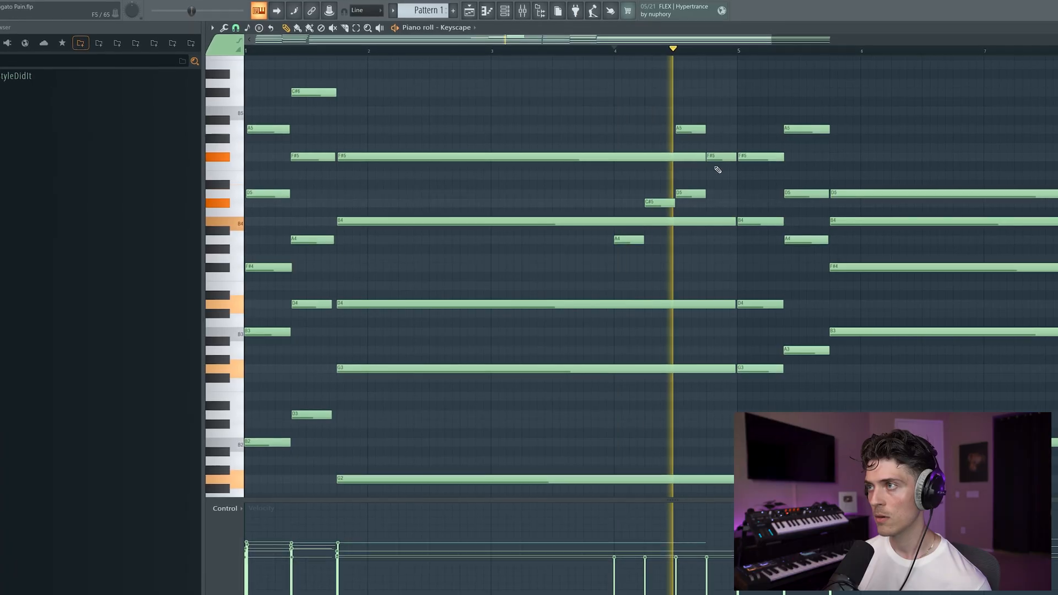
# - Add notes across bar 8: C#6, F#6 and C#7, followed by D6 with C#7, and F#5, B5 and D7
pyautogui.scroll(-1, 651, 50)
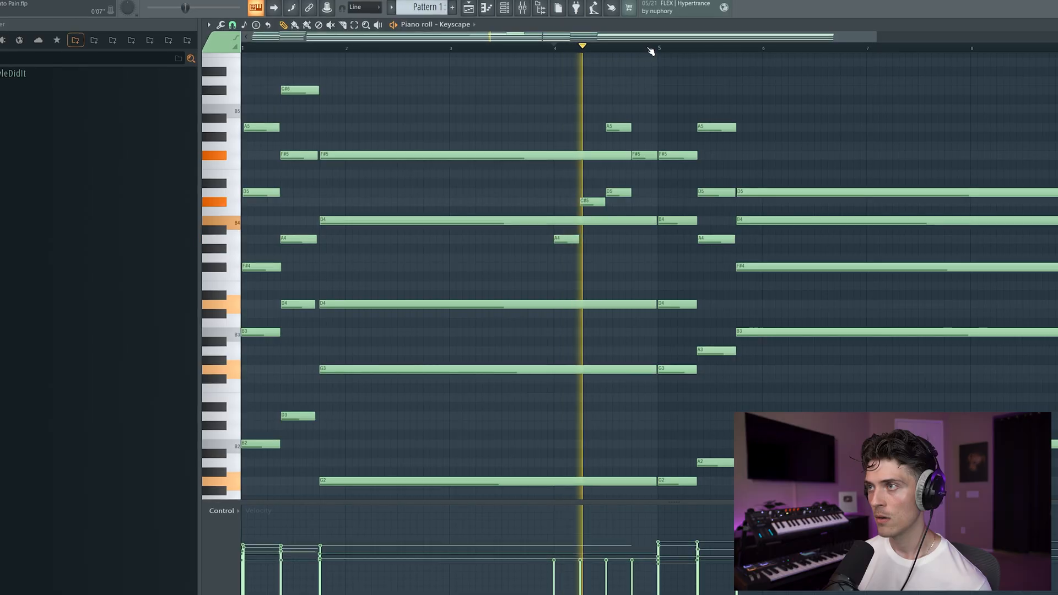
pyautogui.scroll(-1, 651, 51)
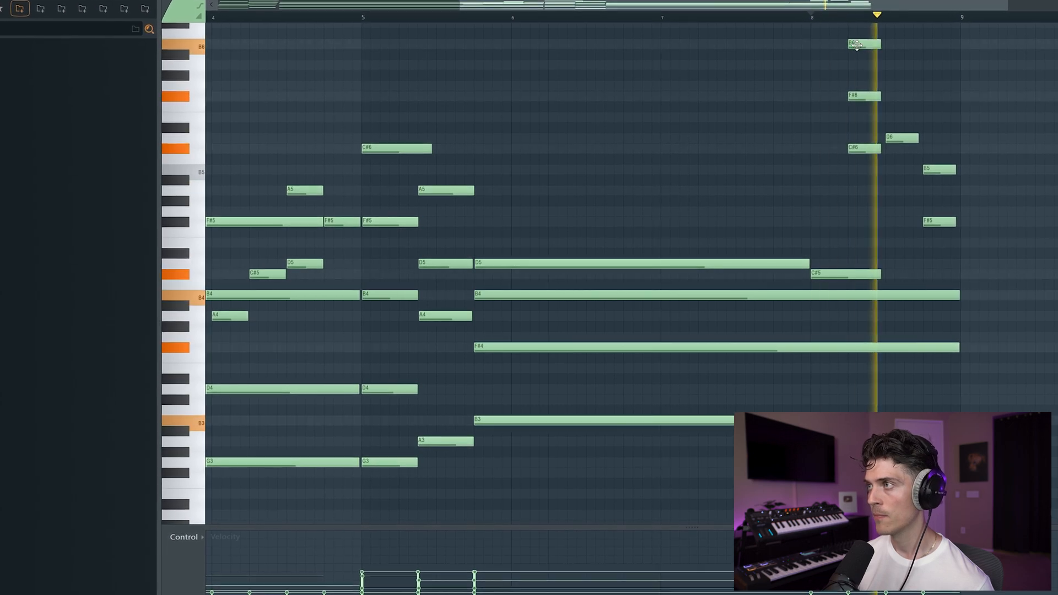
pyautogui.scroll(1, 880, 62)
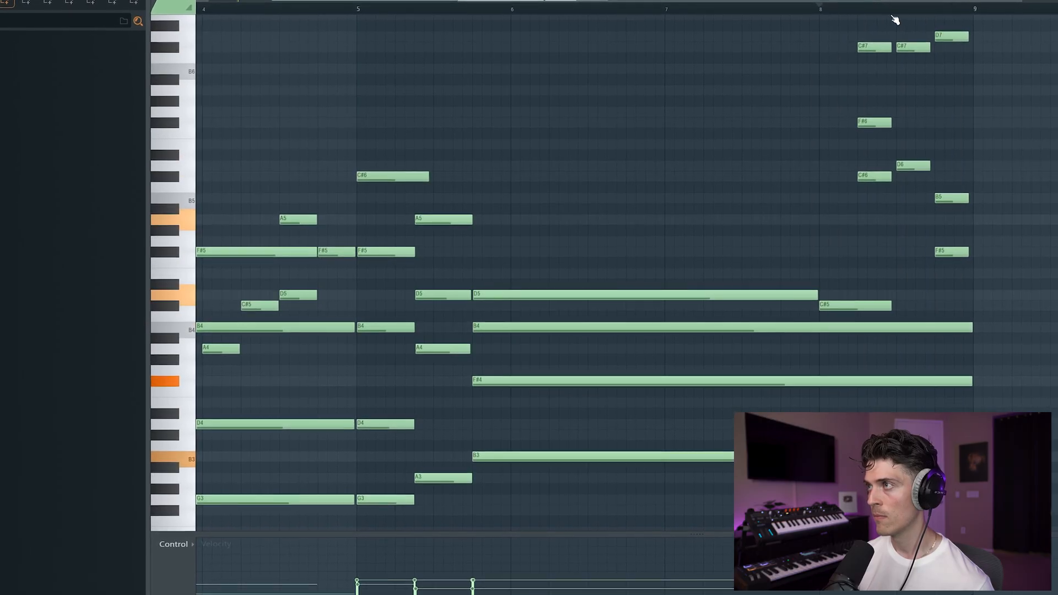
pyautogui.scroll(-3, 877, 17)
pyautogui.scroll(4, 903, 15)
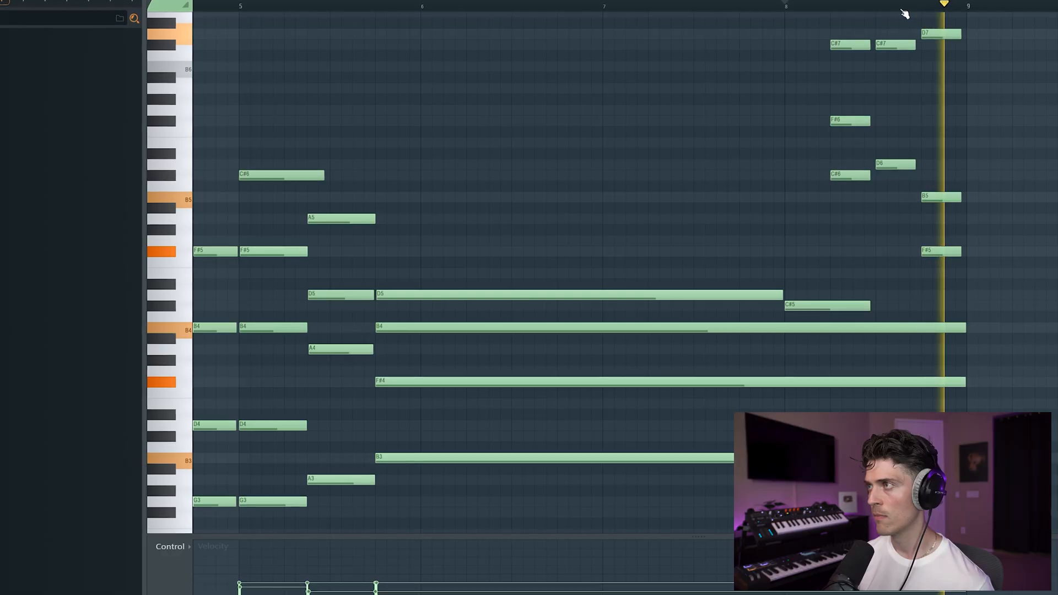
pyautogui.scroll(-2, 909, 12)
pyautogui.scroll(4, 916, 12)
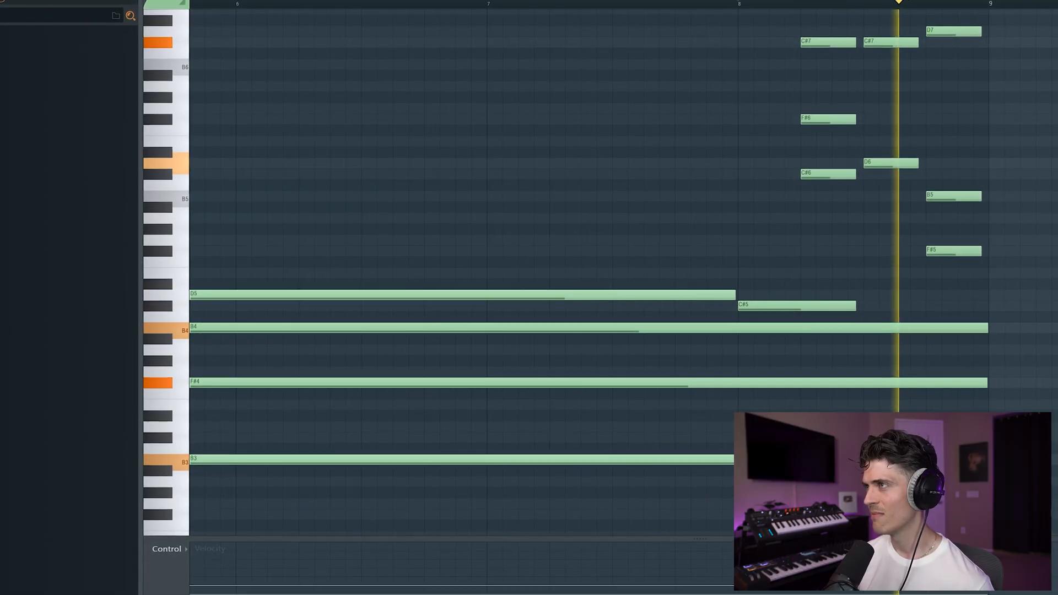
# - Add an A6 between the two C#7 notes in bar 8, lower its velocity and play the bar back
pyautogui.scroll(3, 606, 308)
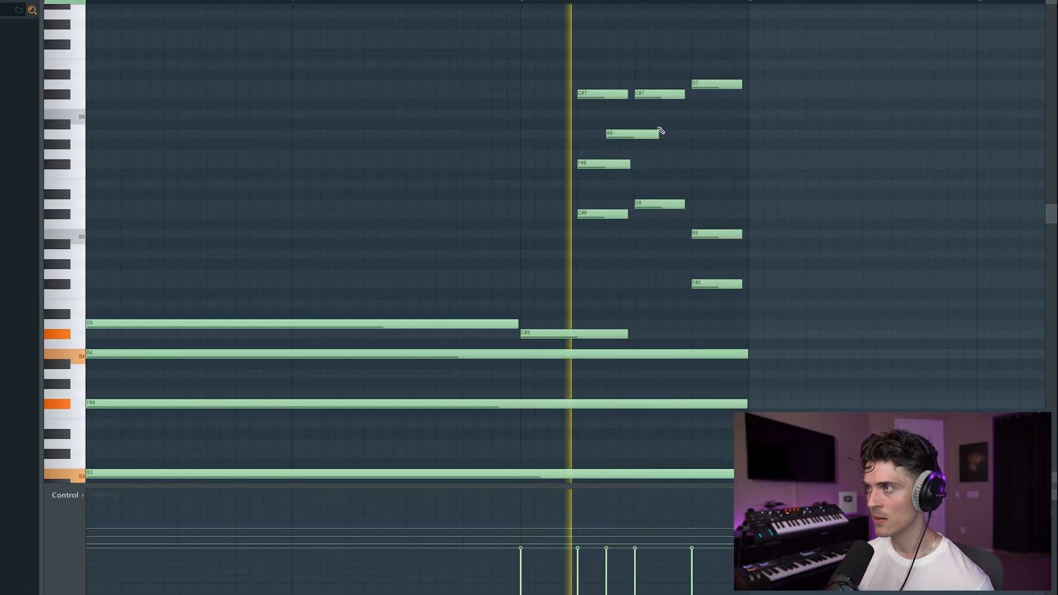
pyautogui.press('space')
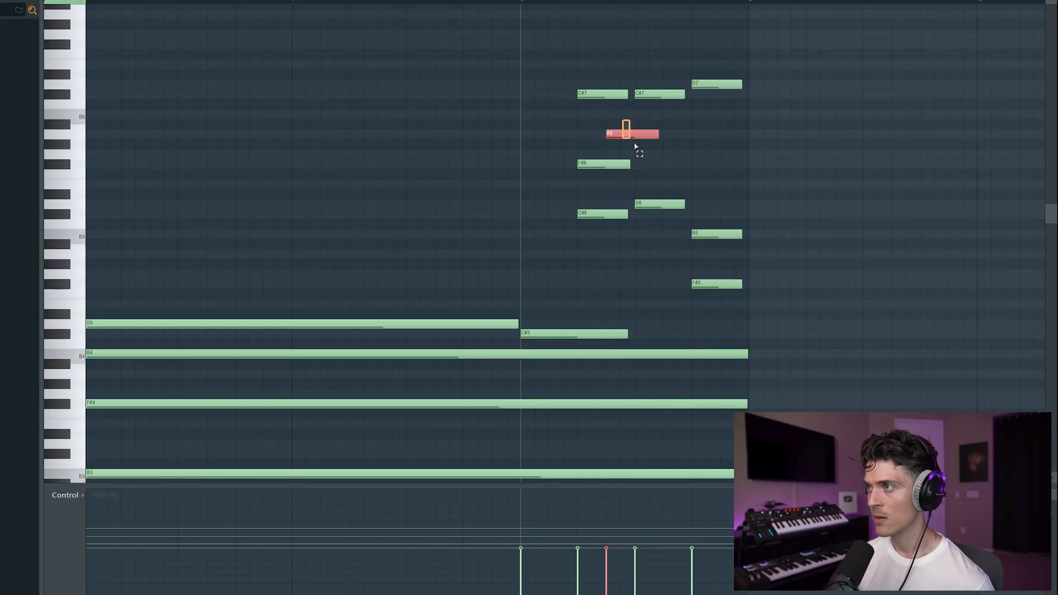
pyautogui.press('space')
pyautogui.press('space')
pyautogui.press('space')
# - Nudge the second C#7 in bar 8 slightly later and add a B6 at the end of the bar
pyautogui.moveTo(654, 95); pyautogui.dragTo(628, 97)
pyautogui.press('space')
pyautogui.press('space')
pyautogui.press('space')
pyautogui.press('space')
pyautogui.click(725, 154)
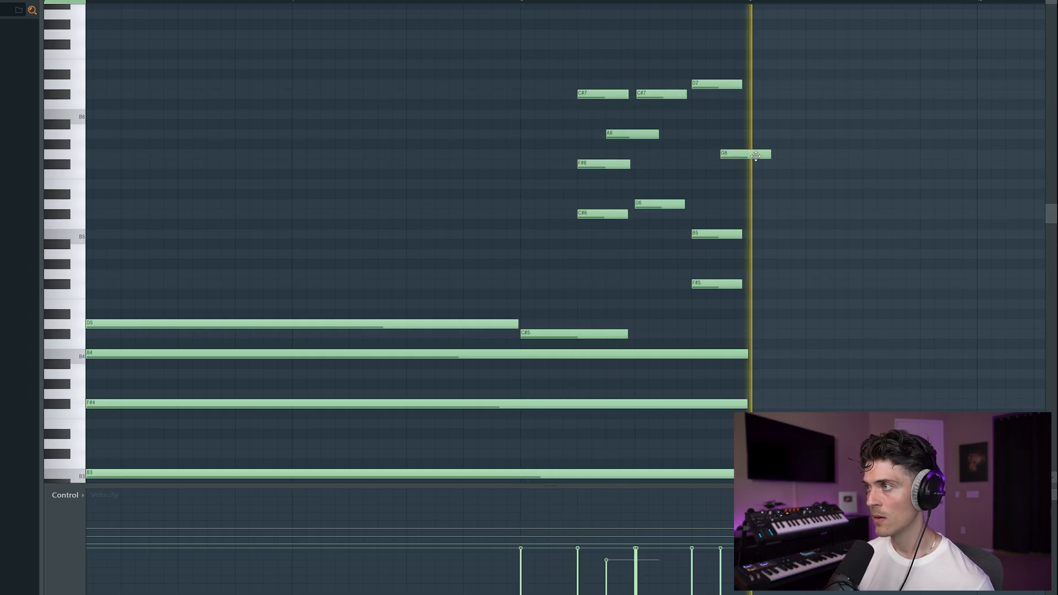
pyautogui.moveTo(760, 154); pyautogui.dragTo(760, 113)
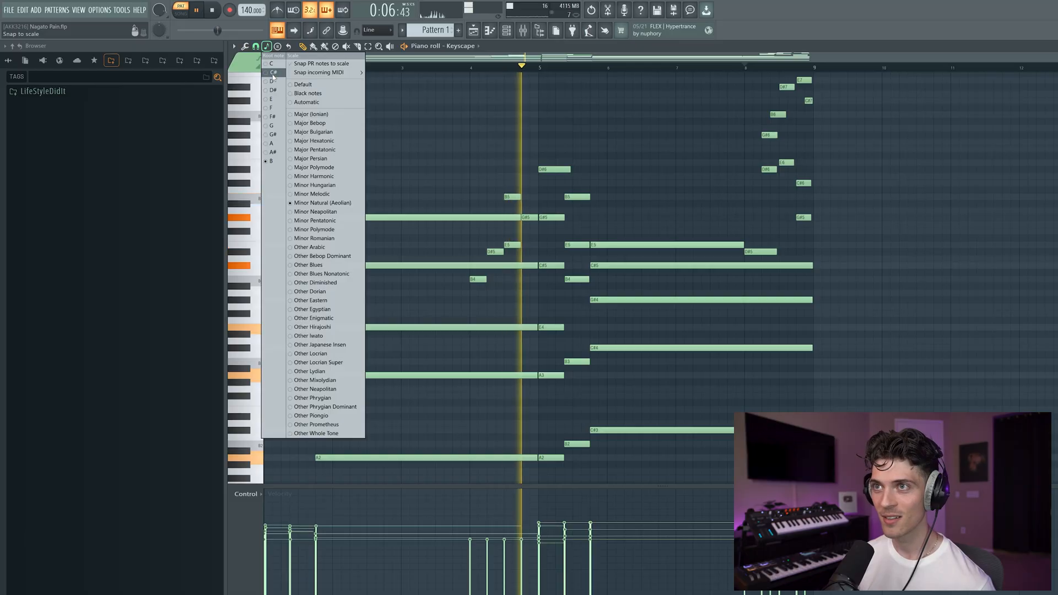
# - Set the piano roll's scale root to C# natural minor and select the upper three notes of the long chord starting in bar 5
pyautogui.click(273, 74)
pyautogui.click(590, 113)
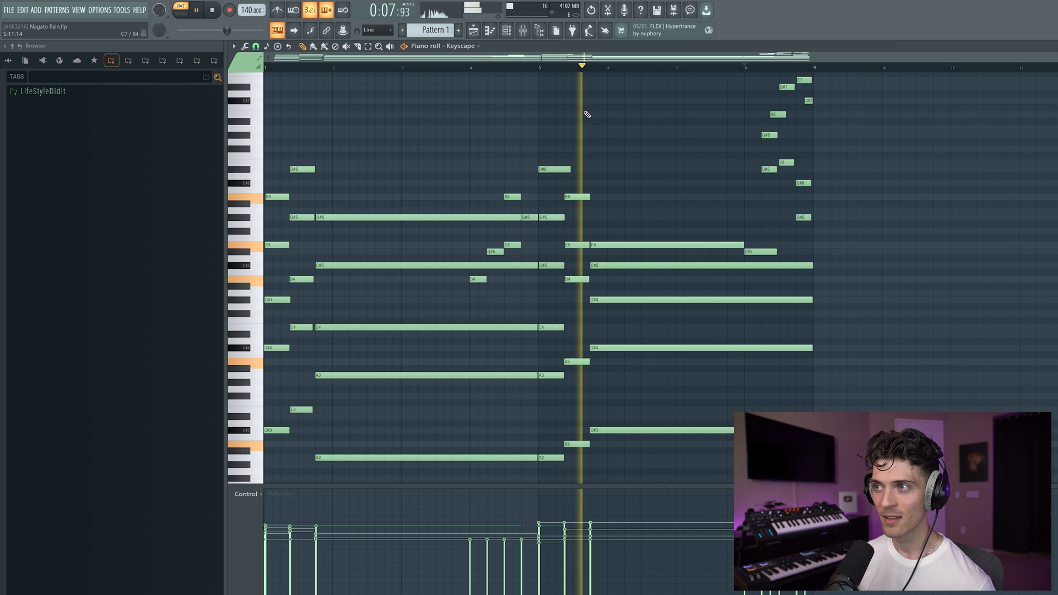
pyautogui.moveTo(622, 237); pyautogui.dragTo(626, 302)
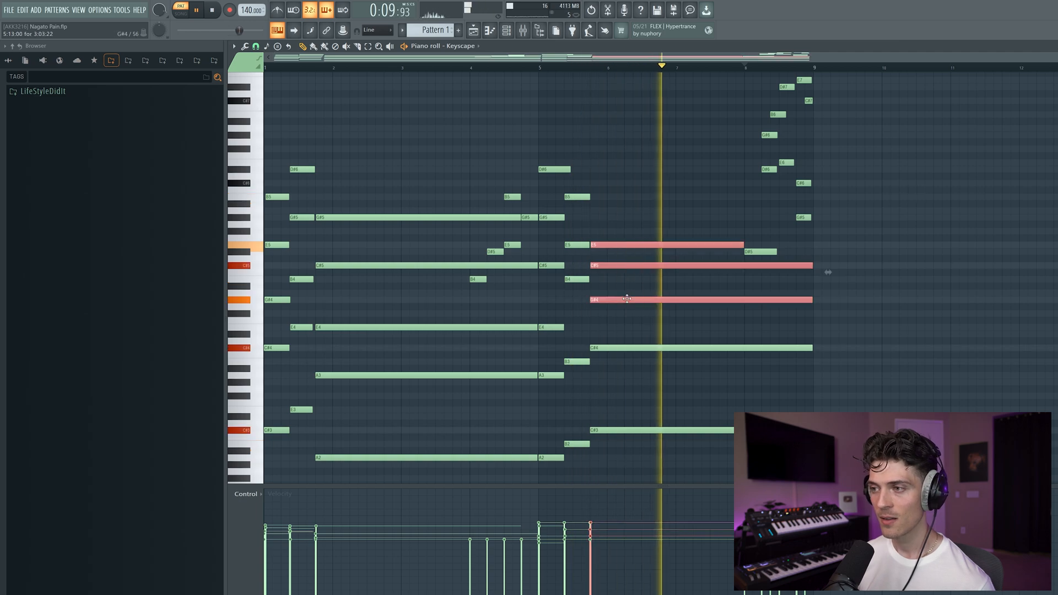
pyautogui.keyDown('ctrl'); pyautogui.click(634, 283); pyautogui.keyUp('ctrl')
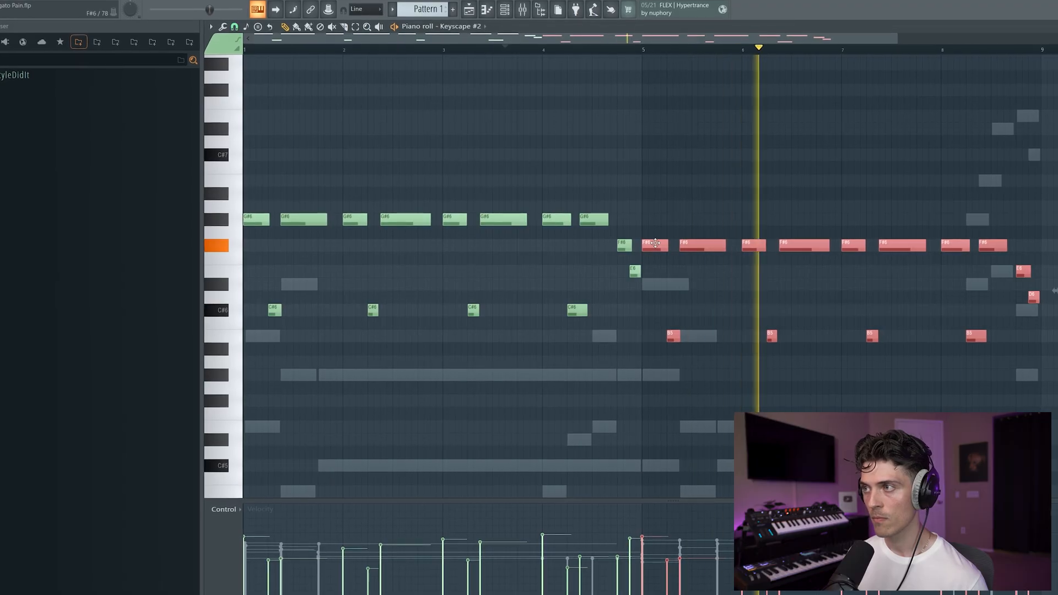
# - Select the bar 6 notes of the Keyscape #2 melody and move the two F#6 notes down to E6
pyautogui.scroll(3, 823, 54)
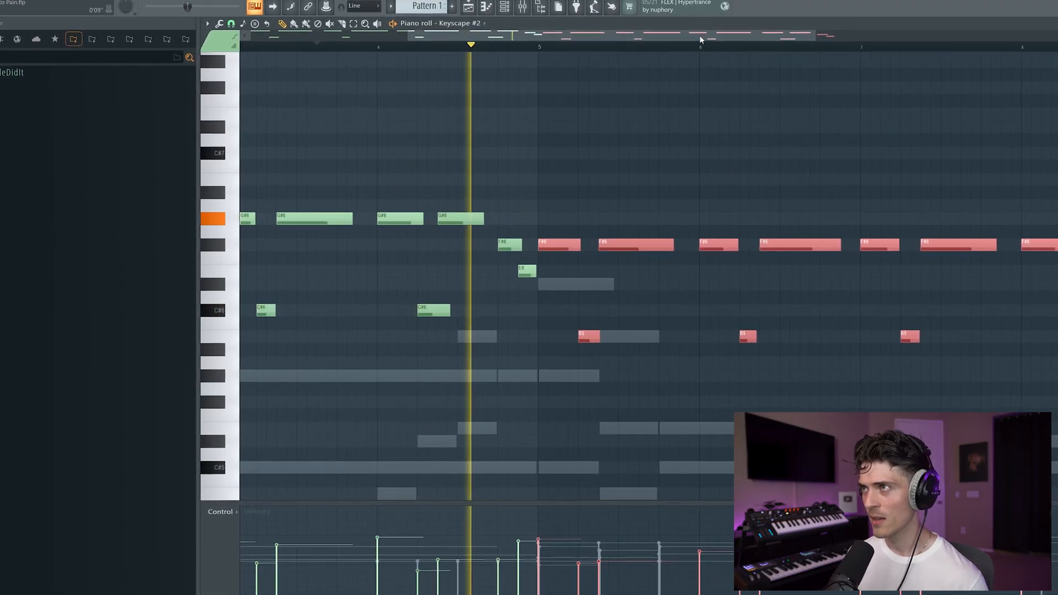
pyautogui.moveTo(702, 39); pyautogui.dragTo(745, 42)
pyautogui.keyDown('ctrl'); pyautogui.click(637, 182); pyautogui.keyUp('ctrl')
pyautogui.moveTo(607, 186); pyautogui.dragTo(729, 394)
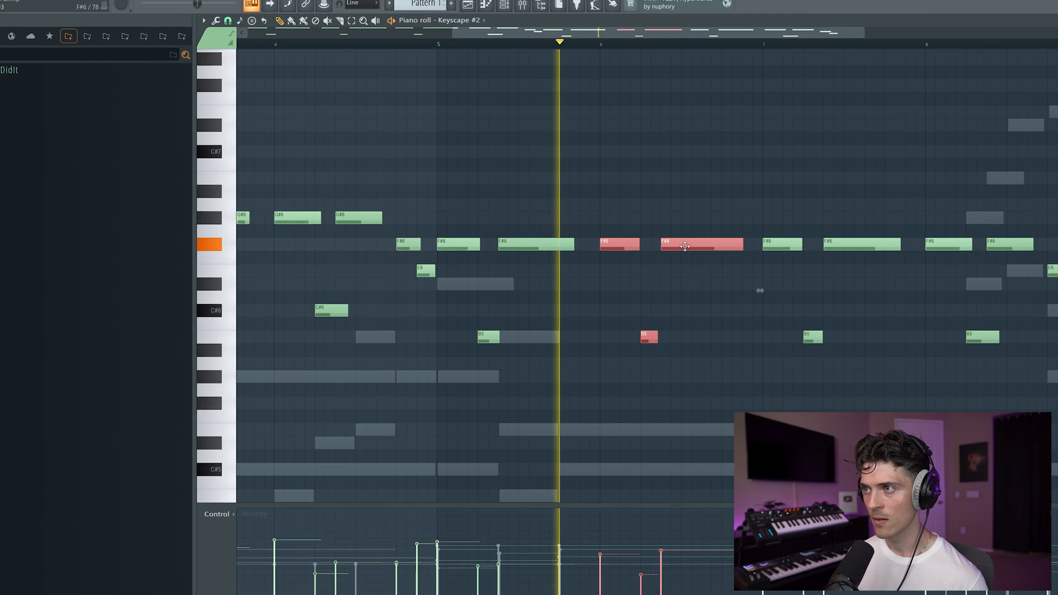
pyautogui.moveTo(685, 246); pyautogui.dragTo(687, 281)
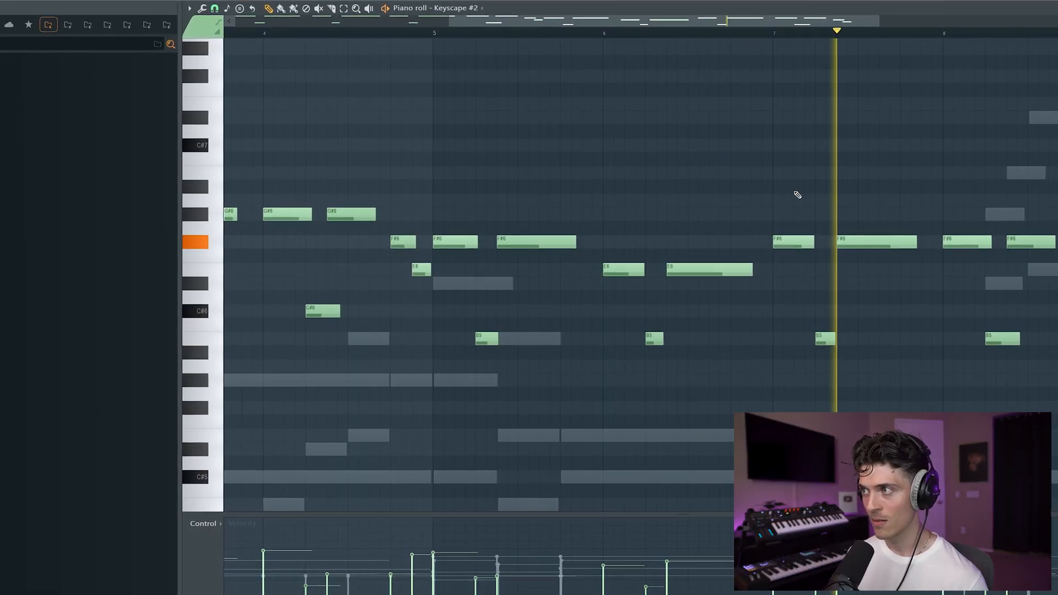
# - Lower the bar 7 melody phrase so both F#6 notes become E6, and return its low note to B5
pyautogui.moveTo(784, 207); pyautogui.dragTo(882, 389)
pyautogui.moveTo(860, 251); pyautogui.dragTo(860, 279)
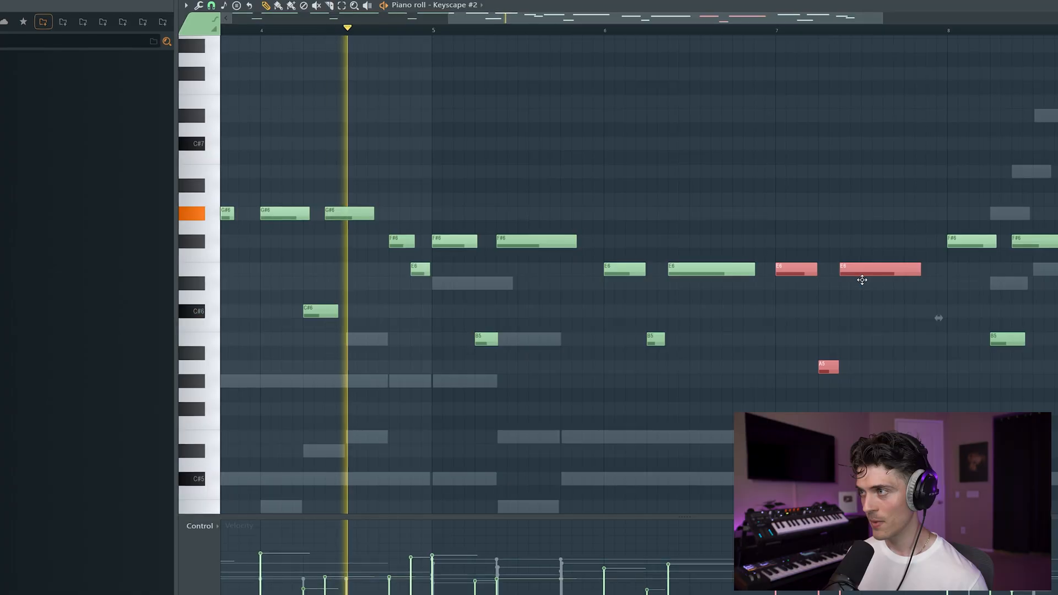
pyautogui.click(836, 383)
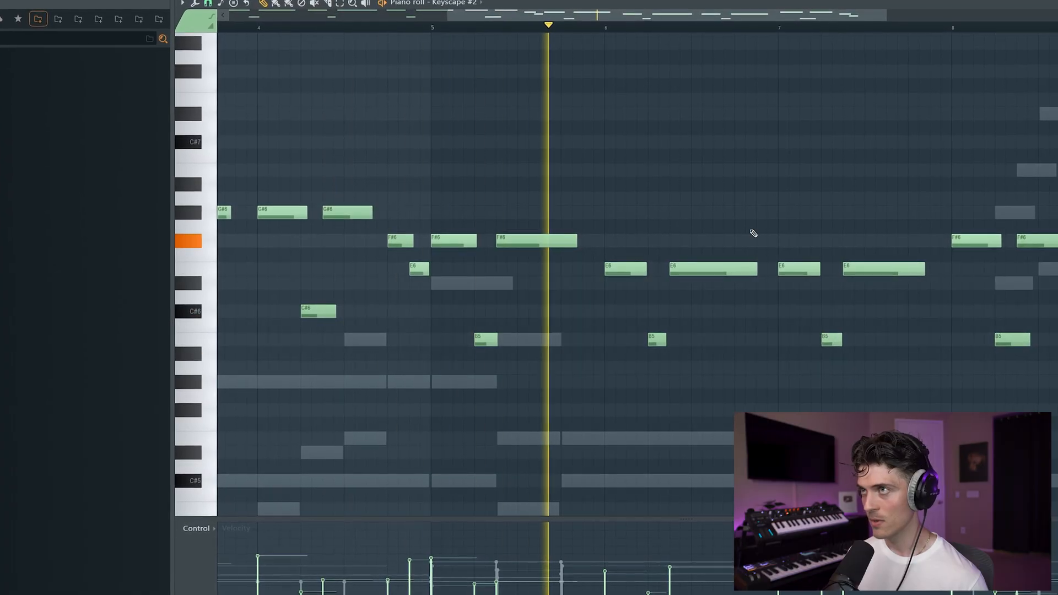
# - Stop playback and raise the low G#5 note in bar 8 of the melody slightly
pyautogui.press('F6')
pyautogui.press('F6')
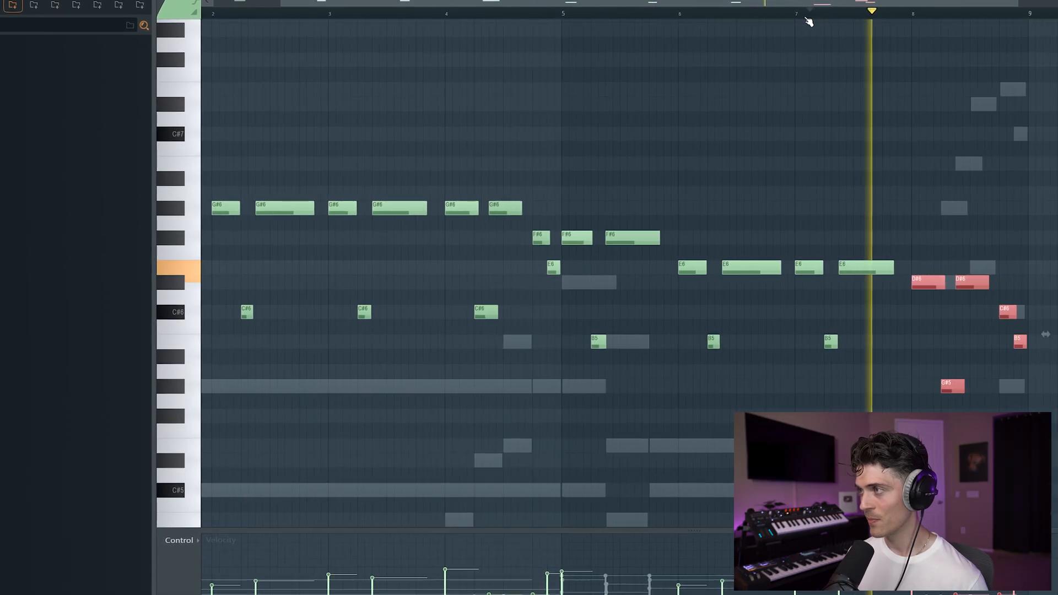
pyautogui.press('space')
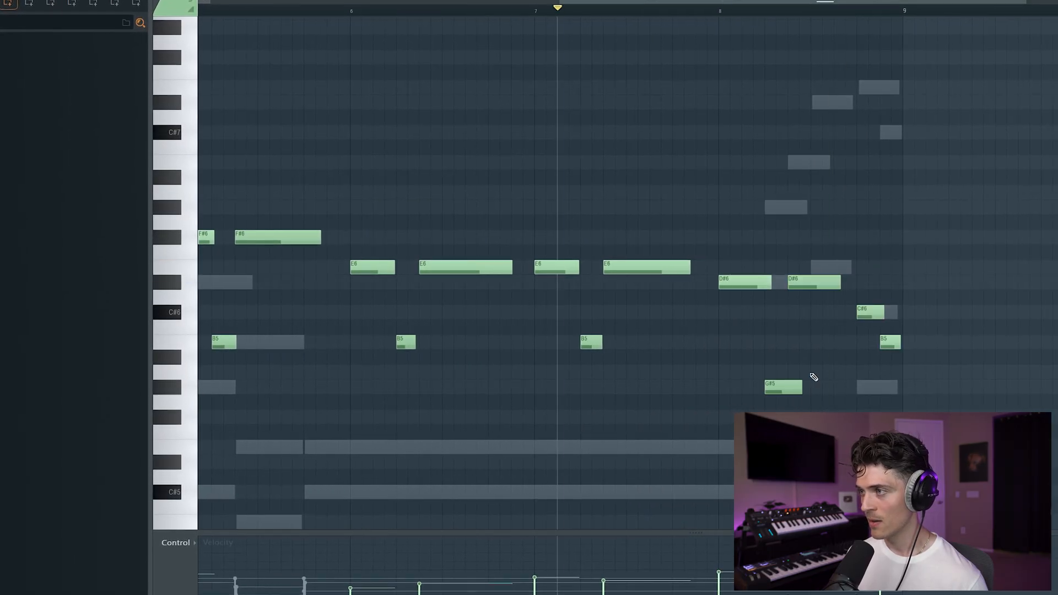
pyautogui.moveTo(785, 385); pyautogui.dragTo(786, 373)
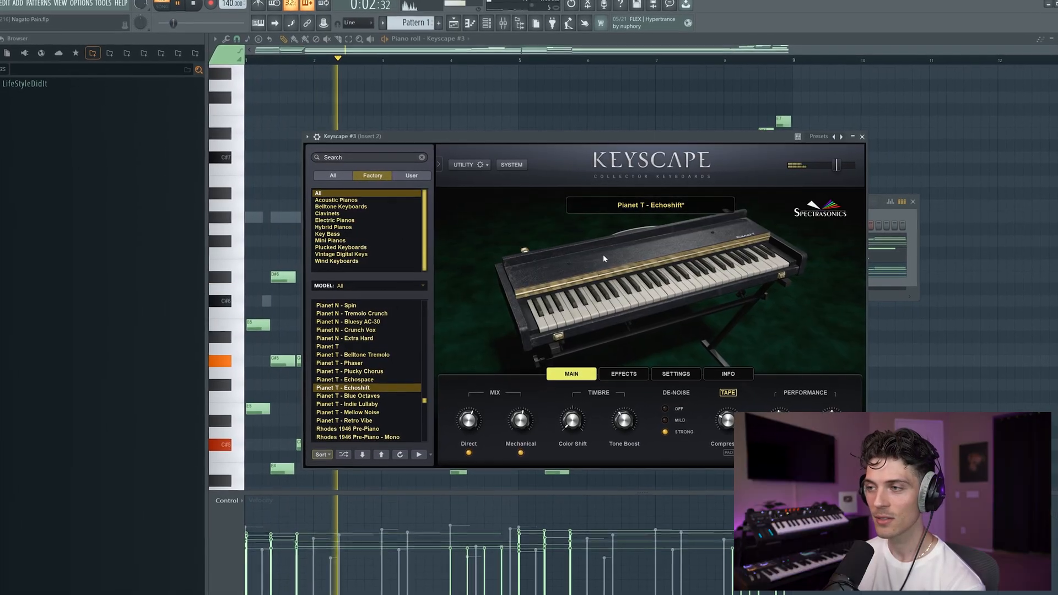
# - Turn down the Mechanical level of the Pianet T - Echoshift patch and close the Keyscape #3 window
pyautogui.moveTo(525, 423); pyautogui.dragTo(518, 473)
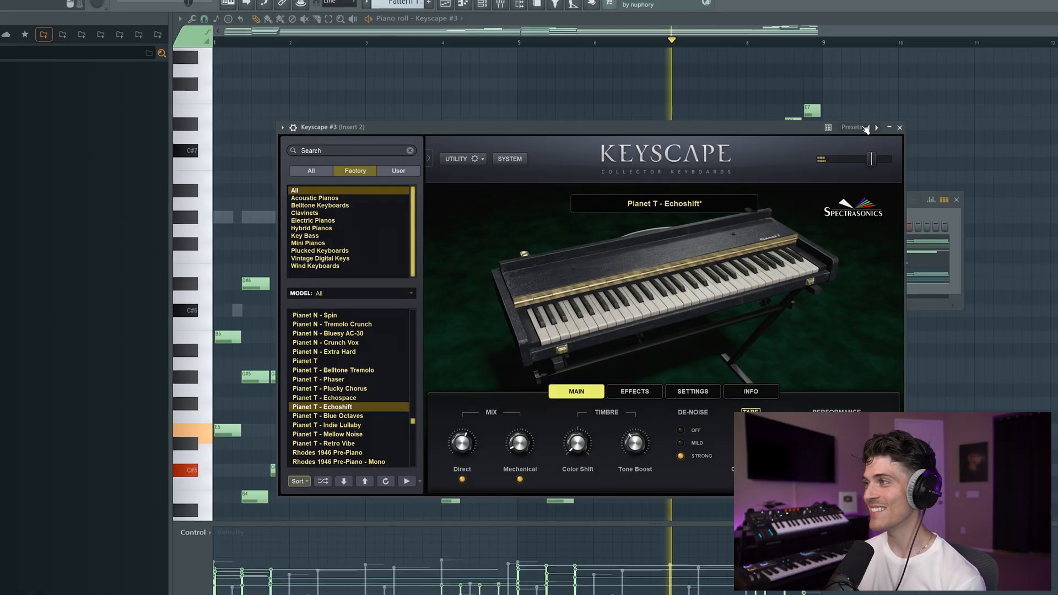
pyautogui.click(902, 128)
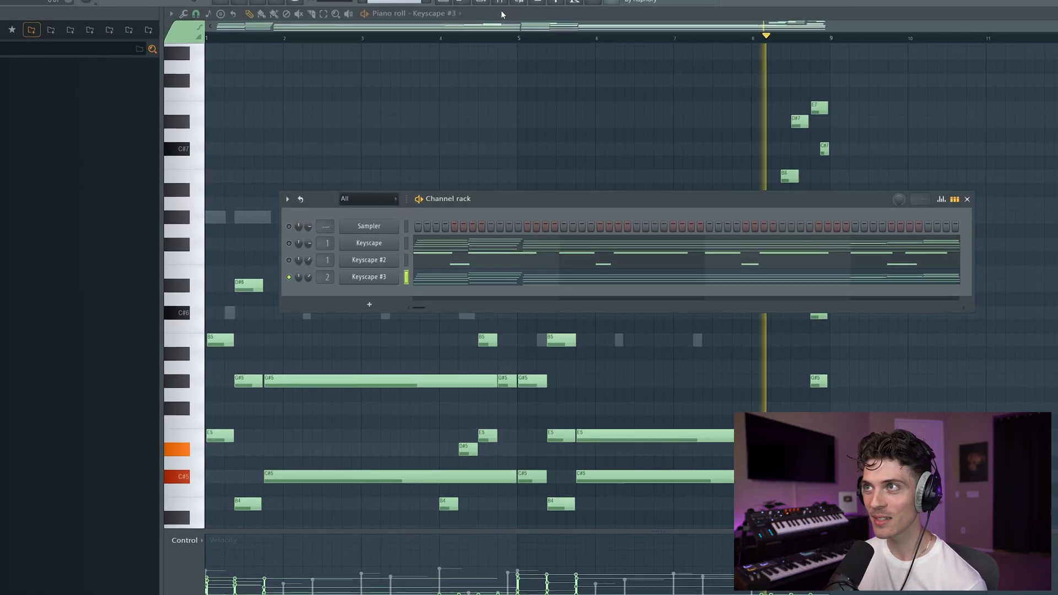
# - Open the mixer and load Fruity Parametric EQ 2 into the first effect slot of Insert 2
pyautogui.press('F9')
pyautogui.click(449, 326)
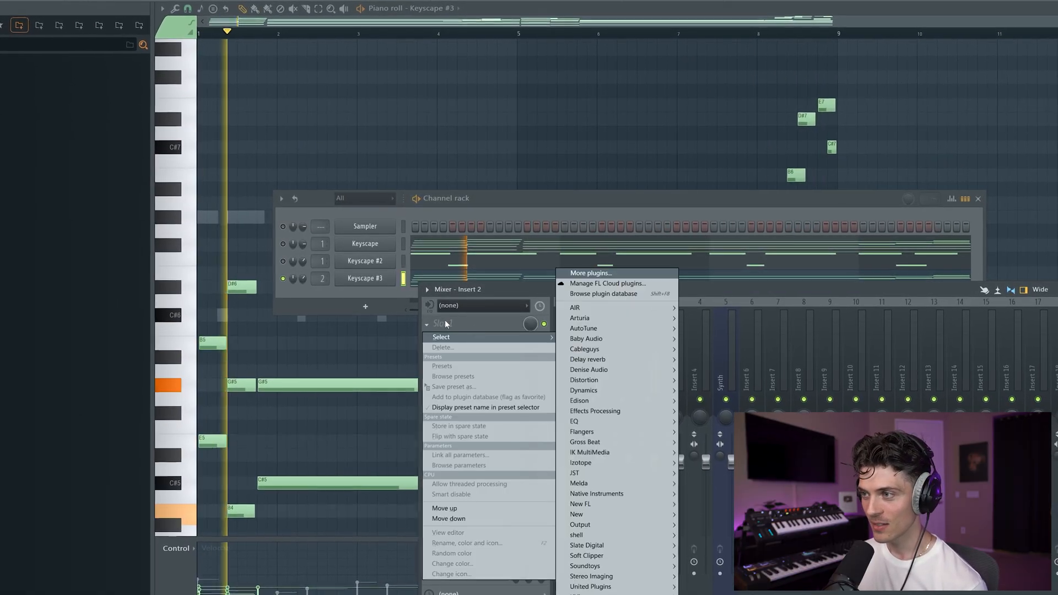
pyautogui.moveTo(599, 427)
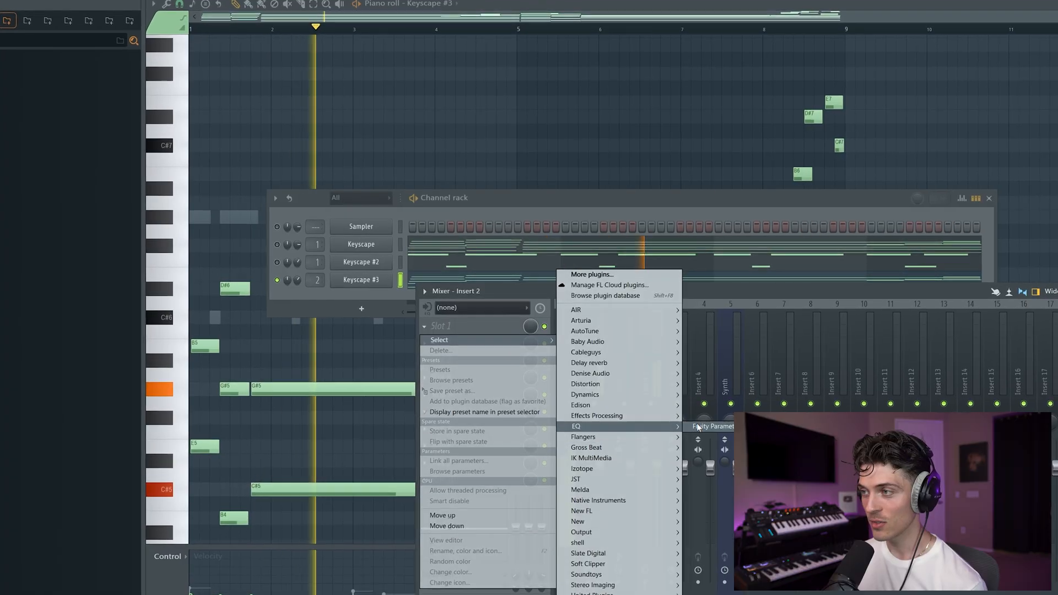
pyautogui.click(703, 426)
# - Apply the Low Cut preset to the Insert 2 EQ and raise its cutoff to thin out the bass
pyautogui.click(594, 126)
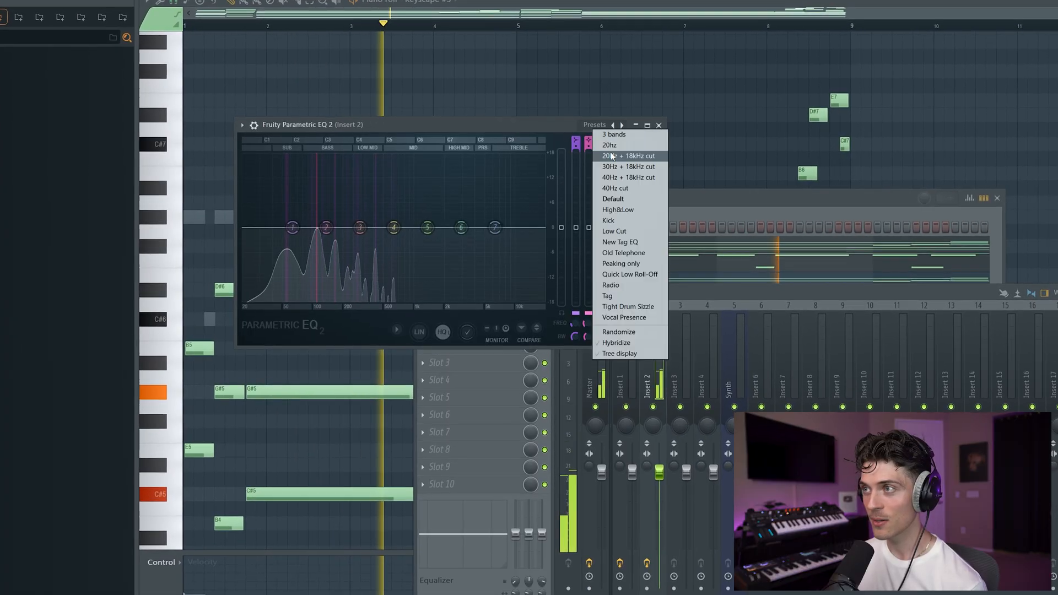
pyautogui.click(614, 231)
pyautogui.moveTo(269, 227); pyautogui.dragTo(304, 237)
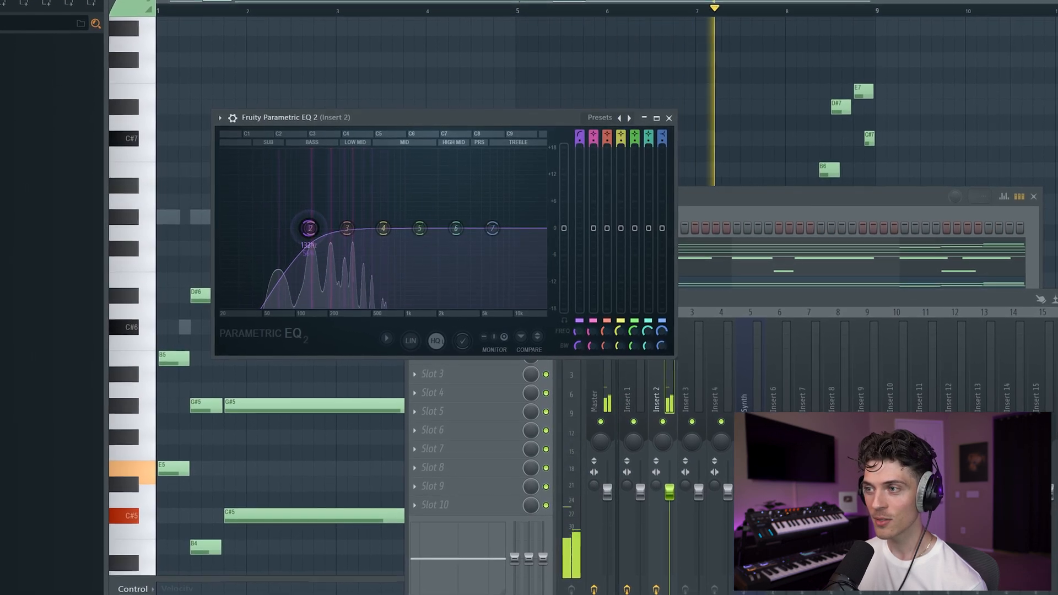
pyautogui.moveTo(308, 228); pyautogui.dragTo(310, 228)
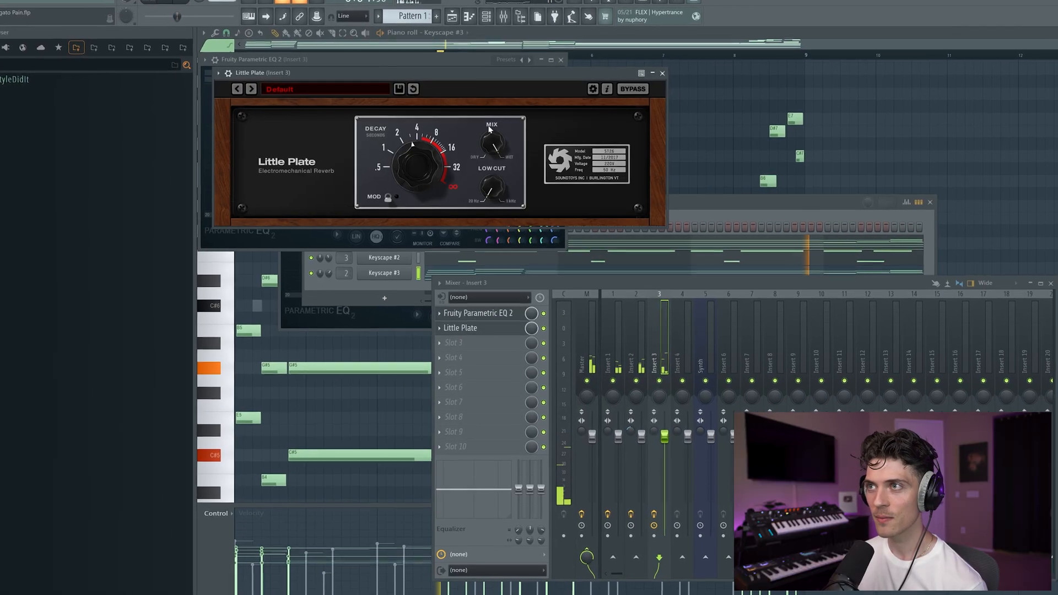
# - Adjust the Mix of the Little Plate reverb on Insert 3 and close the plugin
pyautogui.moveTo(470, 78); pyautogui.dragTo(613, 221)
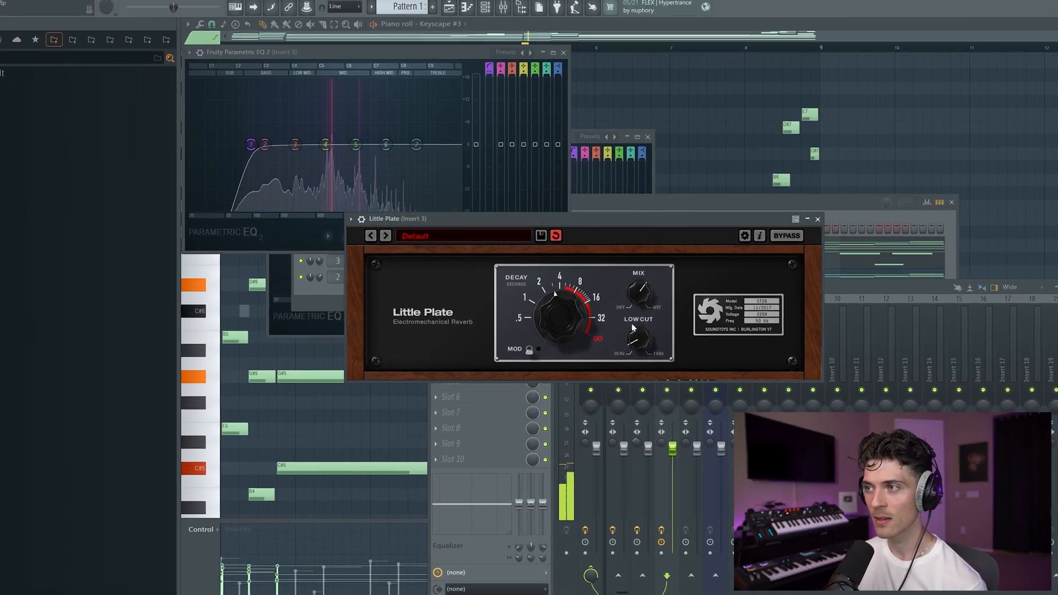
pyautogui.moveTo(641, 298)
pyautogui.mouseDown()
pyautogui.moveTo(639, 306)
pyautogui.moveTo(649, 301)
pyautogui.mouseUp()
pyautogui.click(854, 221)
pyautogui.click(638, 375)
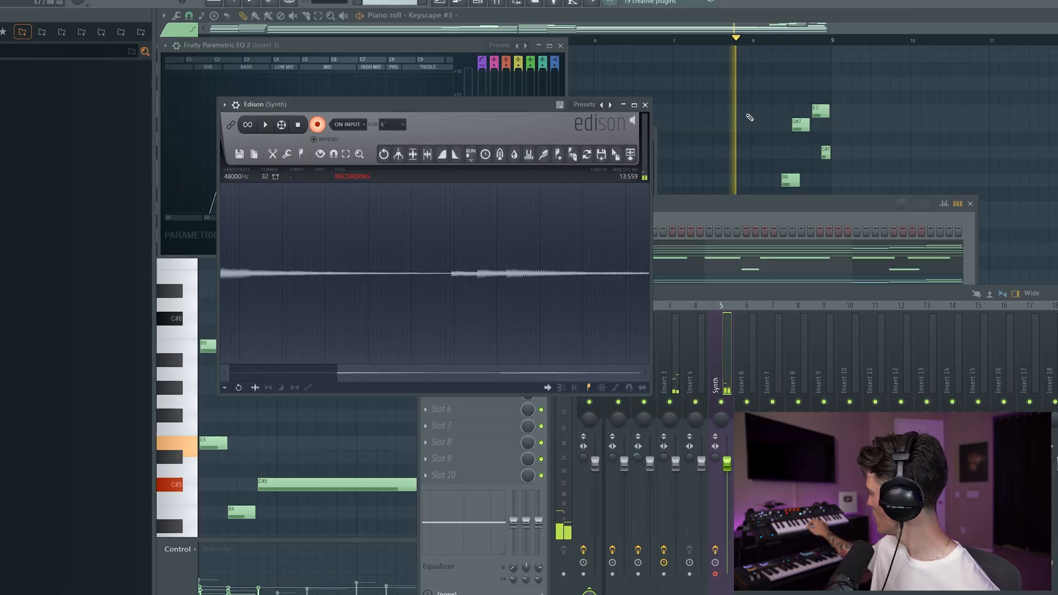
# - Stop the Edison synth recording and playback, and select the opening stretch of the take from 0:000 to 2:053
pyautogui.click(315, 124)
pyautogui.press('space')
pyautogui.click(280, 281)
pyautogui.scroll(2, 329, 264)
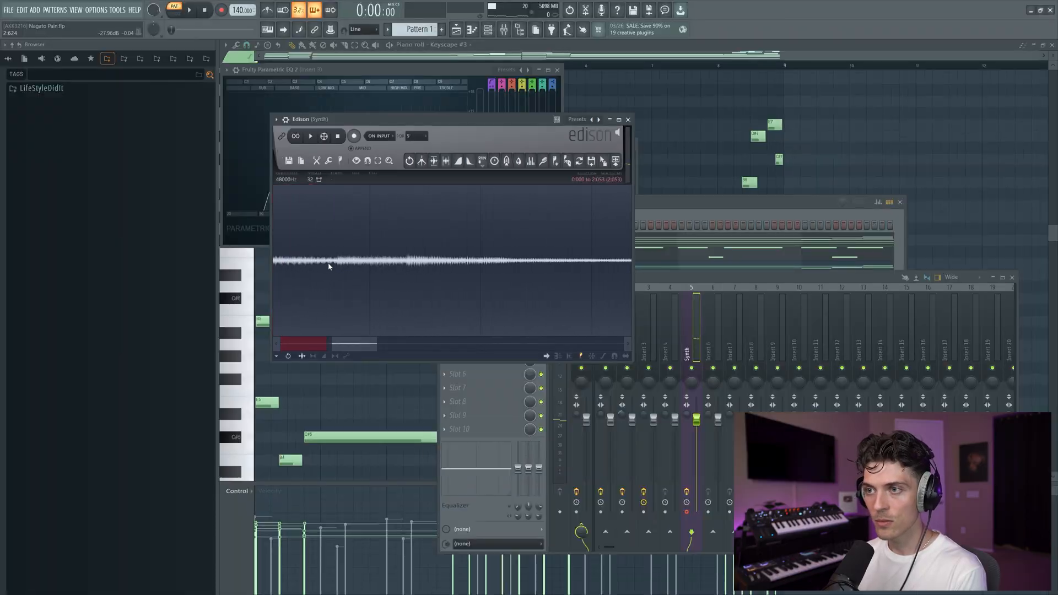
pyautogui.moveTo(361, 344); pyautogui.dragTo(230, 353)
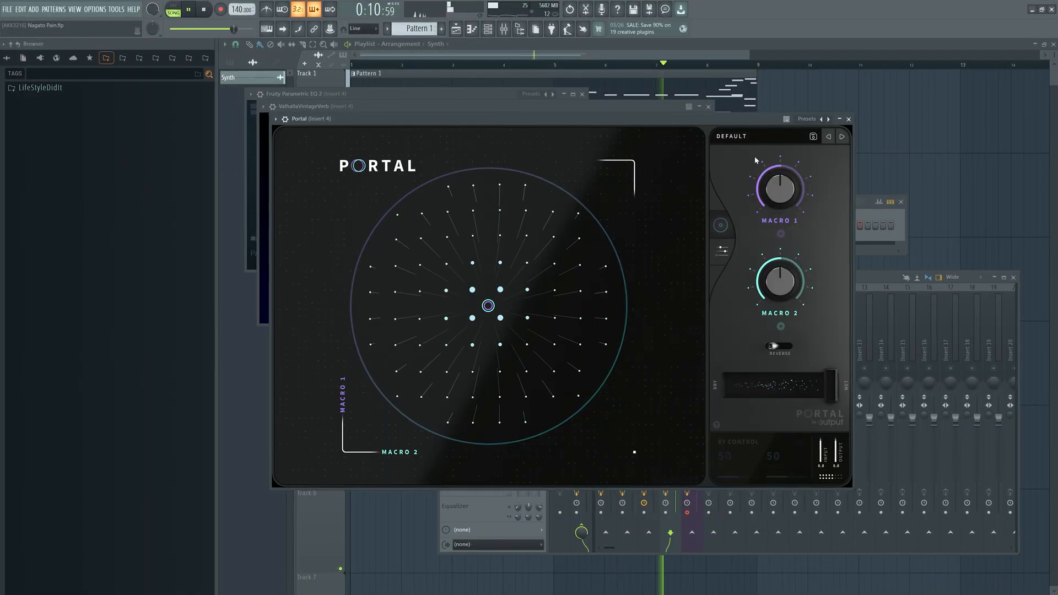
# - Load the Storm Troopers preset in Portal on Insert 4 and open that track's ValhallaVintageVerb
pyautogui.click(733, 135)
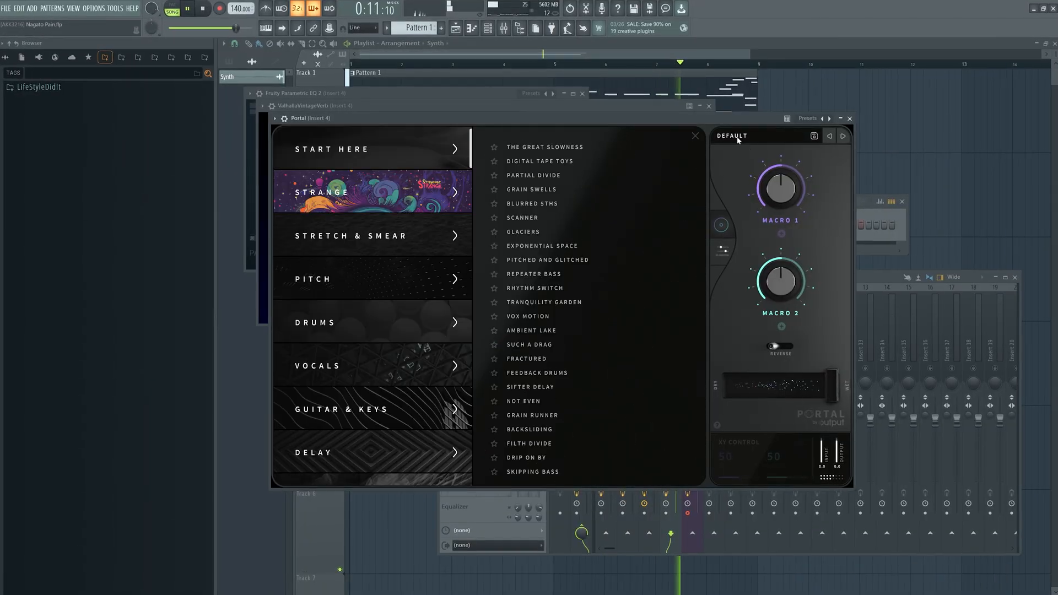
pyautogui.click(375, 203)
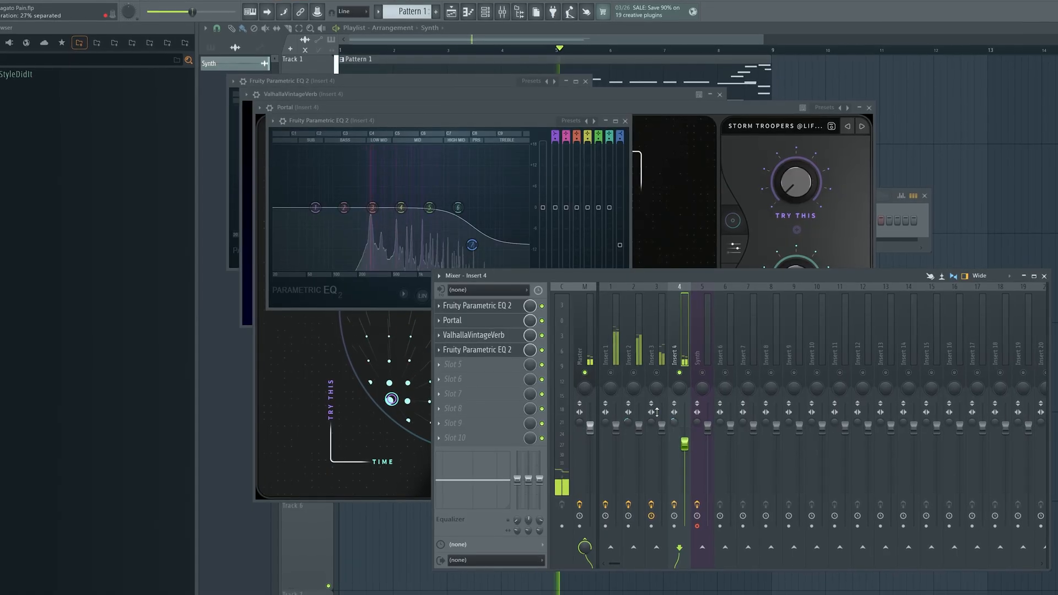
pyautogui.click(474, 336)
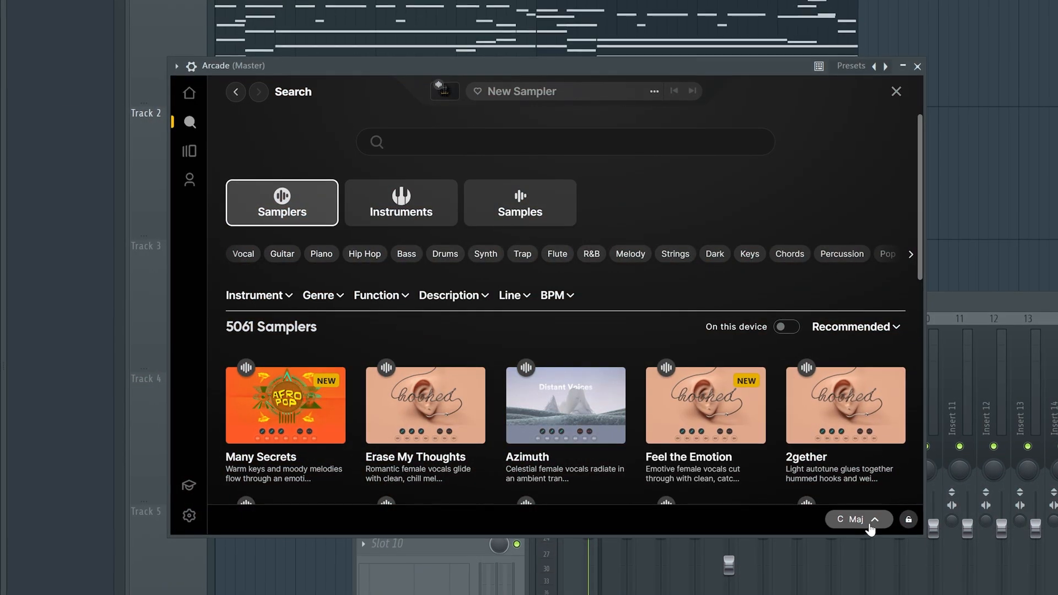
# - Browse Arcade's samplers in C# minor, preview Erase My Thoughts and download it
pyautogui.scroll(-2, 563, 253)
pyautogui.moveTo(554, 311)
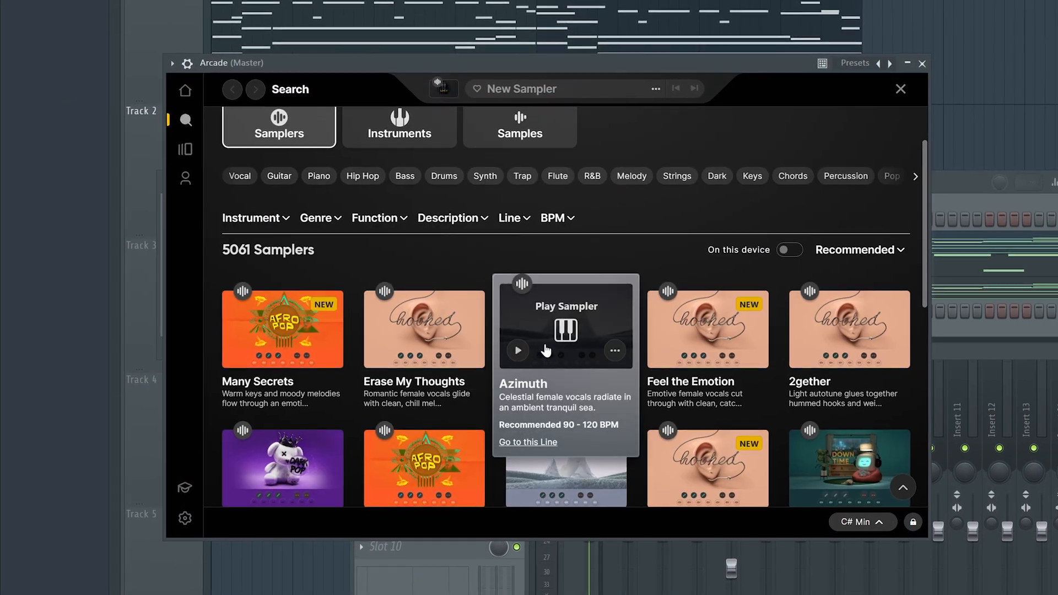
pyautogui.scroll(-2, 559, 312)
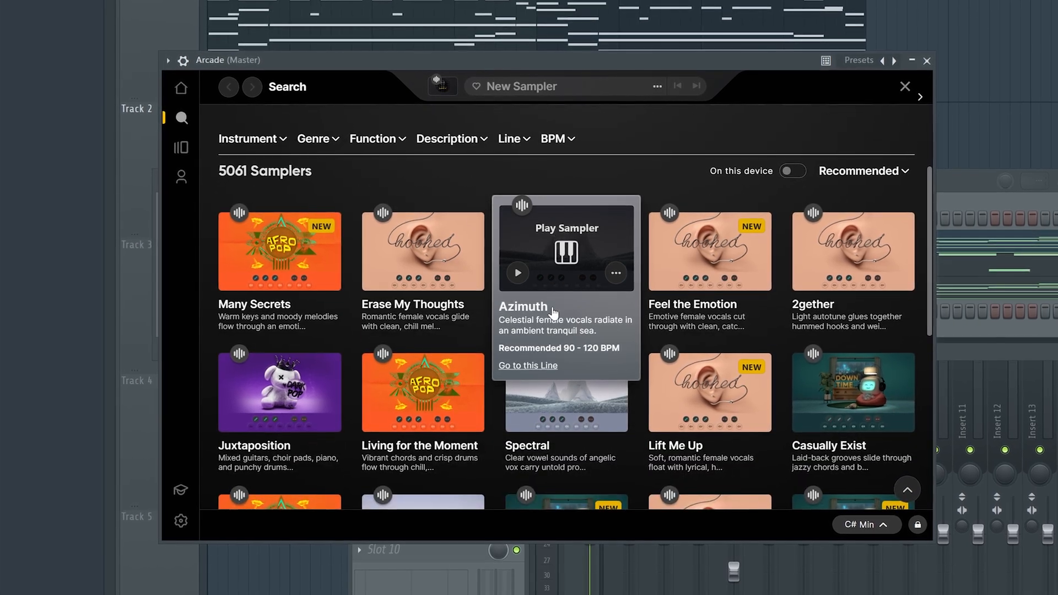
pyautogui.scroll(-1, 554, 312)
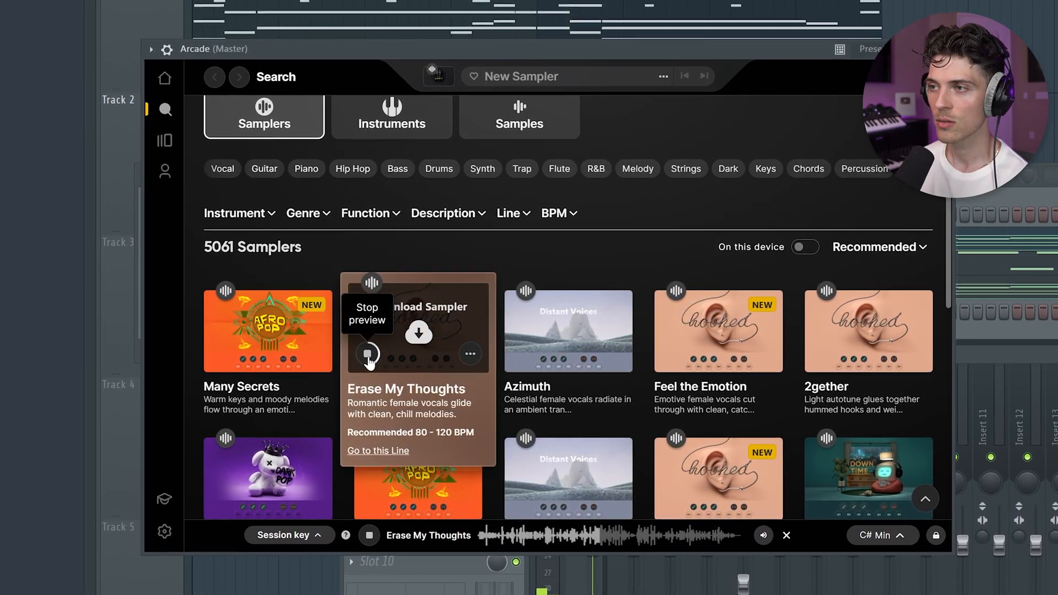
pyautogui.click(419, 333)
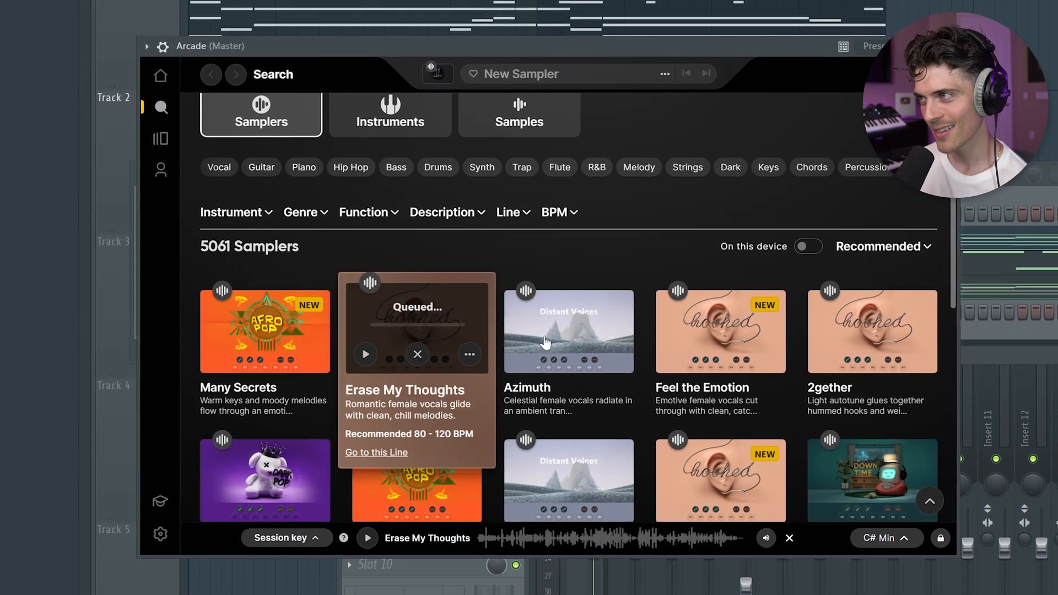
# - Assign the Arcade channel to Insert 5, load a saved mixer track state there and close its ValhallaVintageVerb window
pyautogui.press('F6')
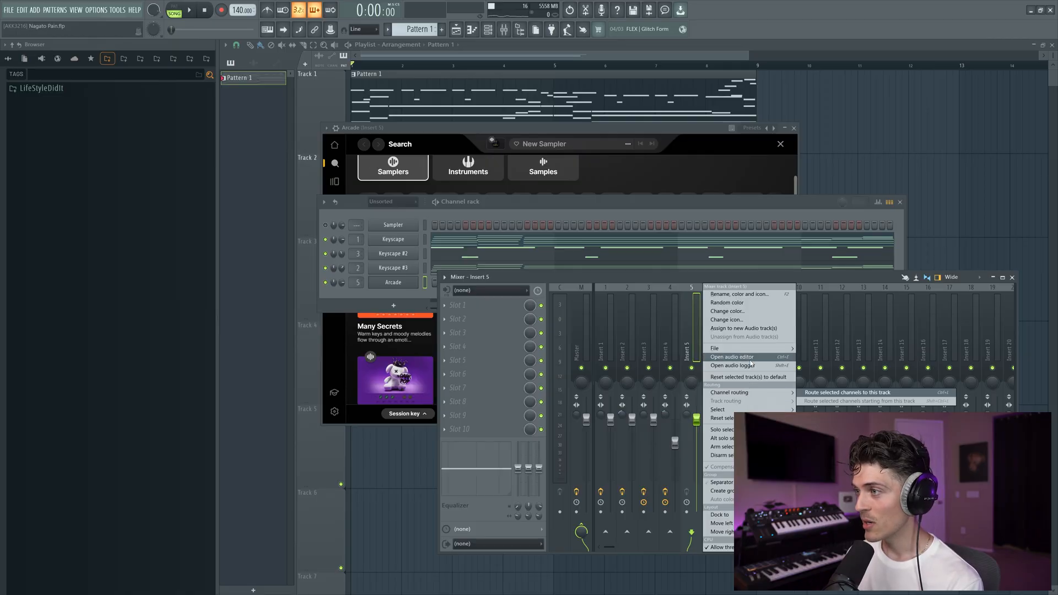
pyautogui.moveTo(750, 349)
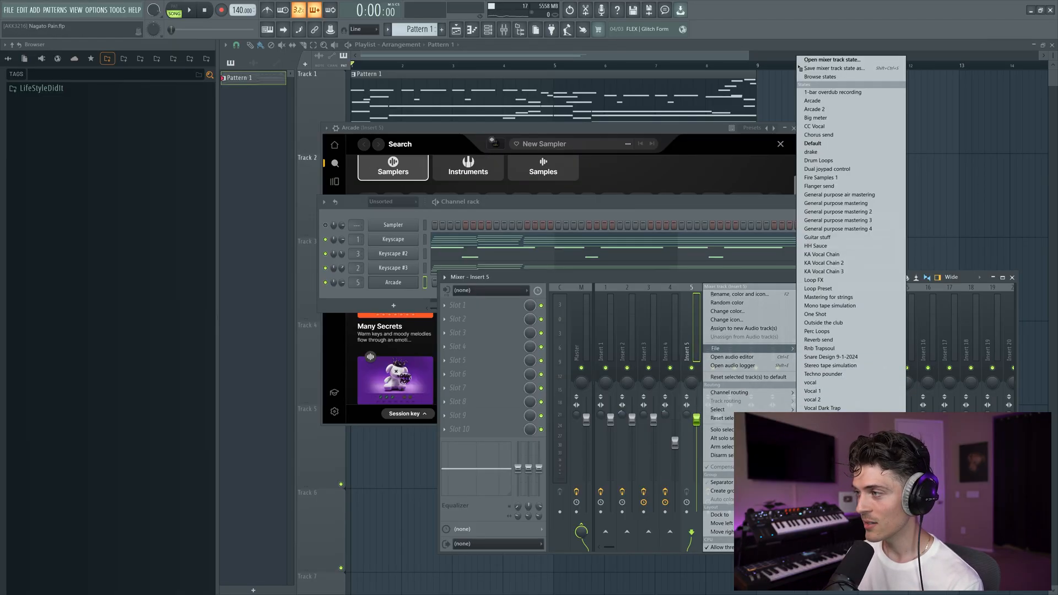
pyautogui.click(824, 426)
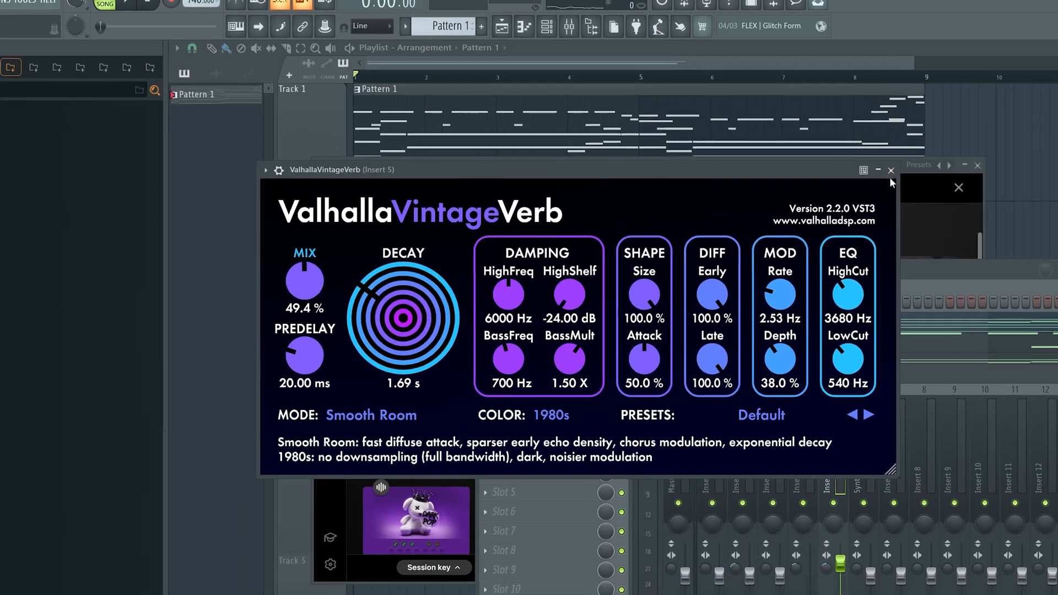
pyautogui.click(891, 171)
pyautogui.click(570, 455)
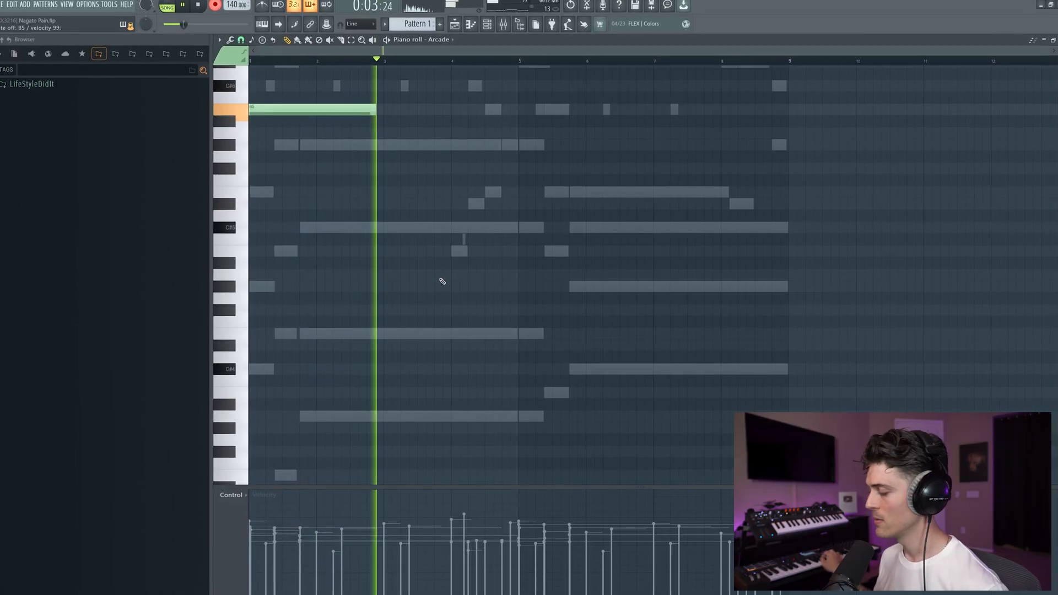
# - Record a held B5 note from bar 1 on the Arcade channel
pyautogui.scroll(4, 348, 199)
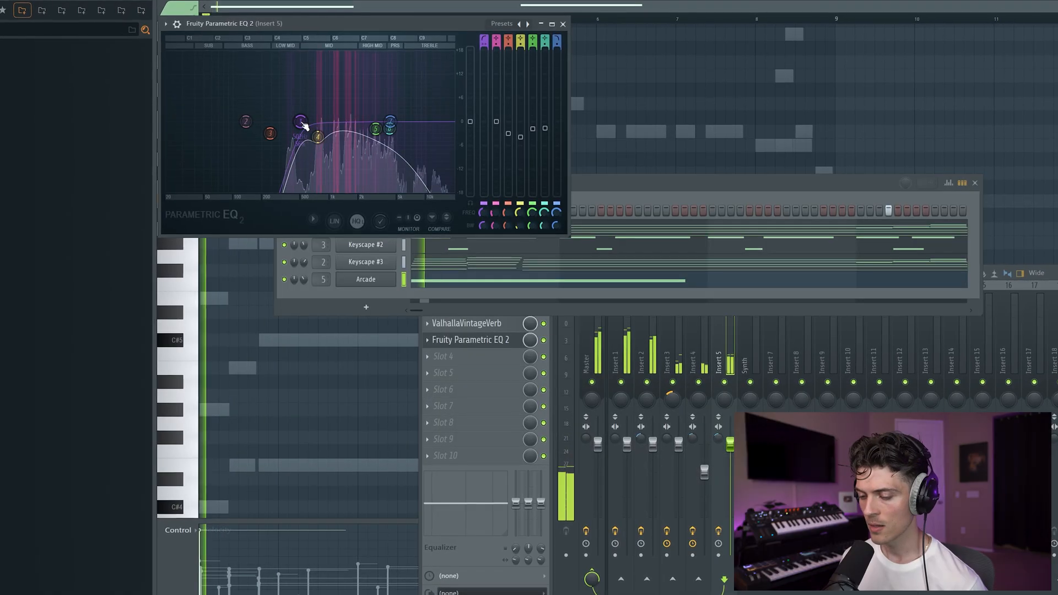
pyautogui.click(472, 294)
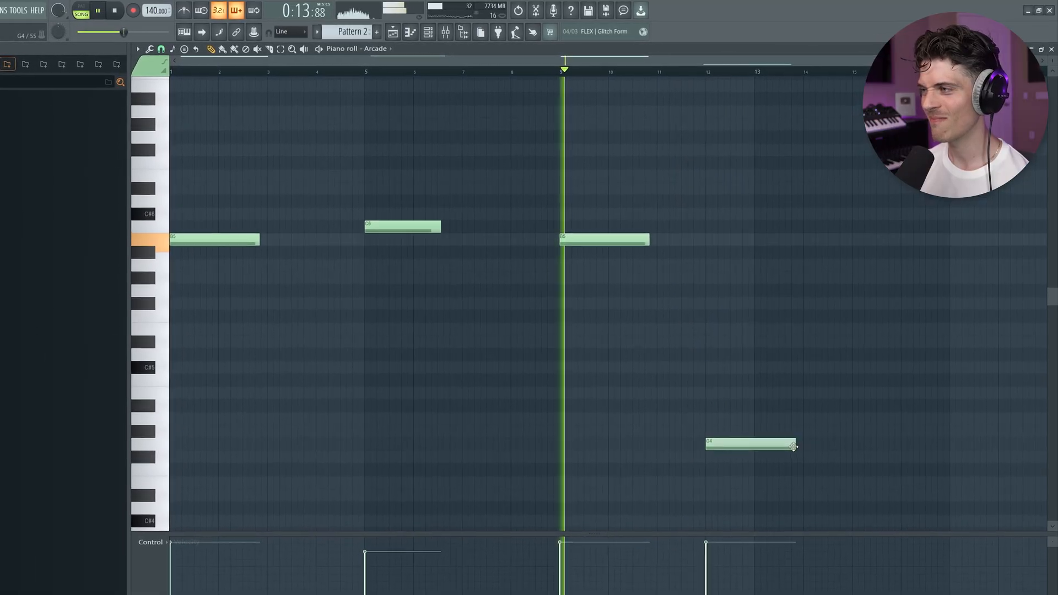
# - Shorten the G4 note before bar 13 on the Arcade channel and place a C6 note at bar 13
pyautogui.moveTo(794, 446); pyautogui.dragTo(753, 447)
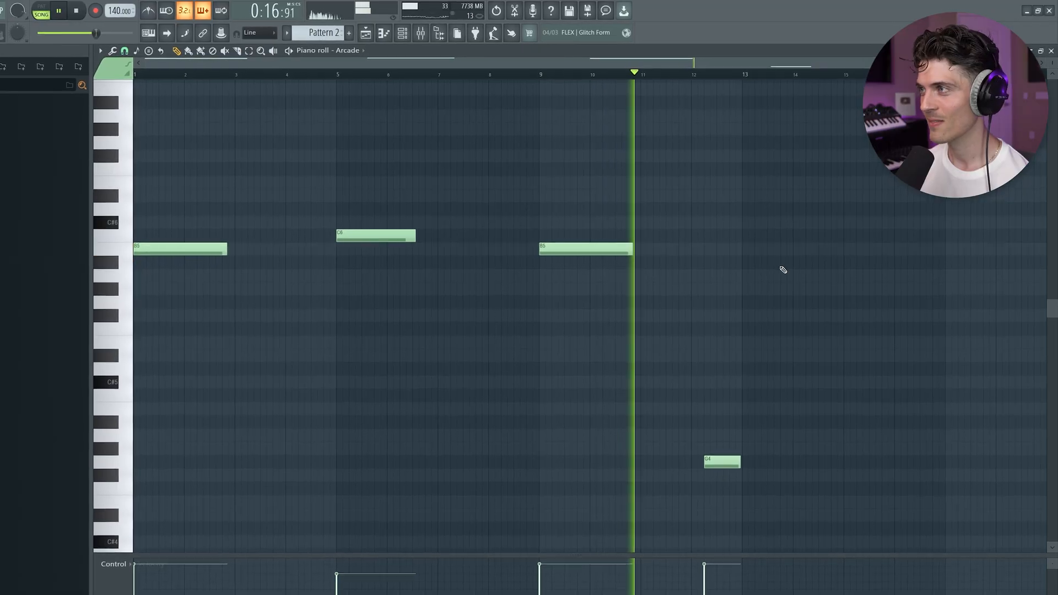
pyautogui.click(753, 233)
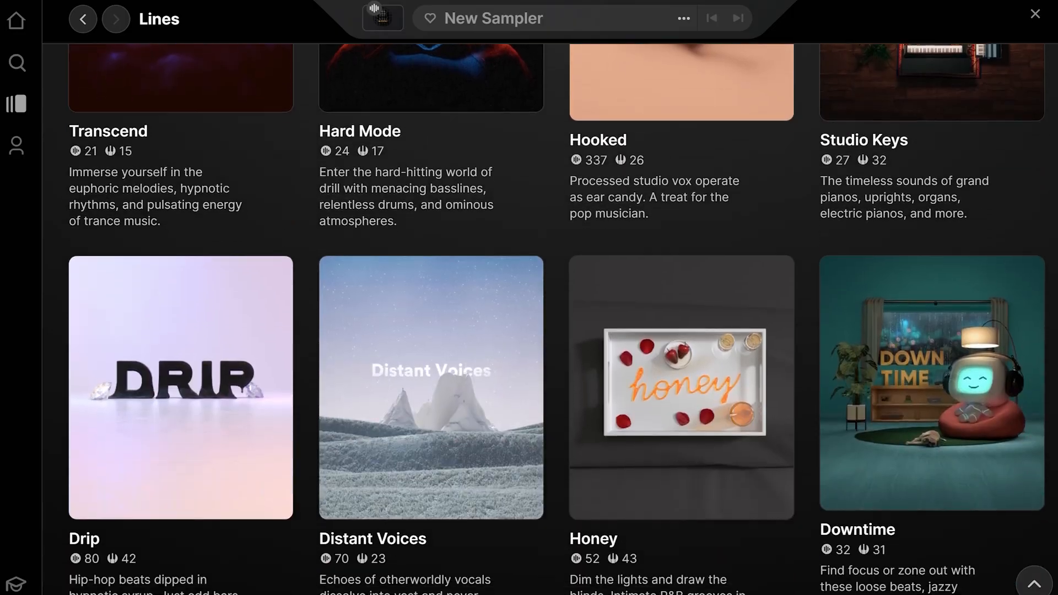
# - Browse through the Lines catalogue in Arcade, from Transcend and Hard Mode down to Patterns and Raw Takes
pyautogui.scroll(-10, 551, 319)
pyautogui.scroll(-10, 551, 320)
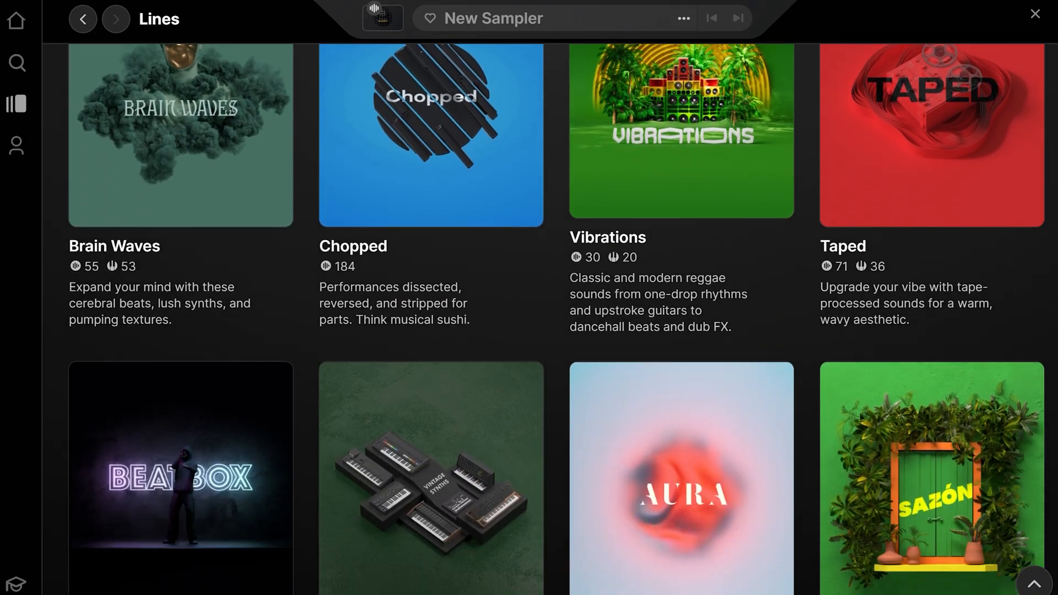
pyautogui.scroll(-10, 551, 320)
pyautogui.scroll(-10, 551, 320)
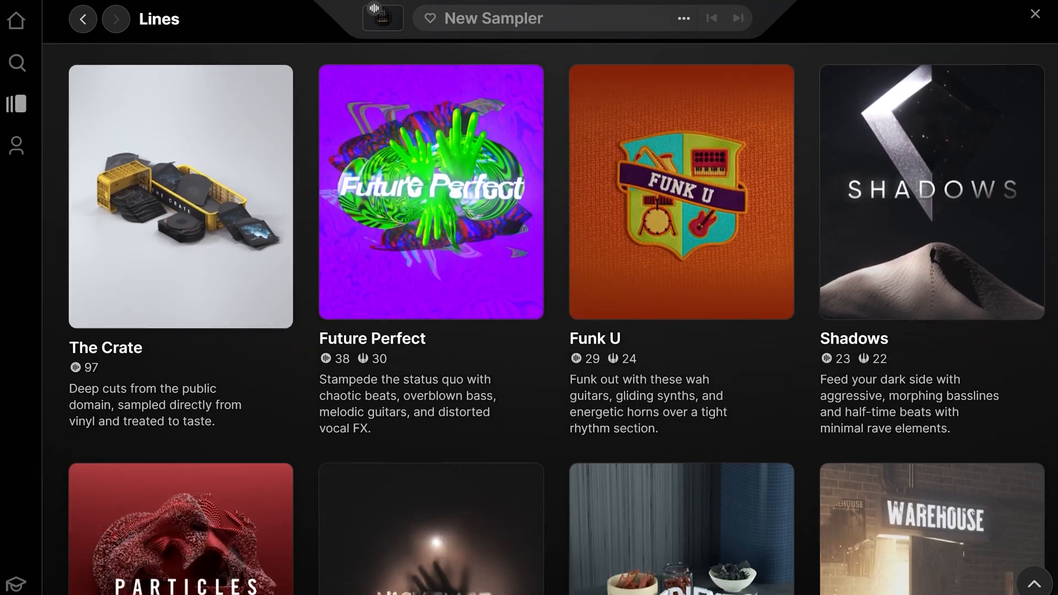
pyautogui.scroll(-10, 551, 319)
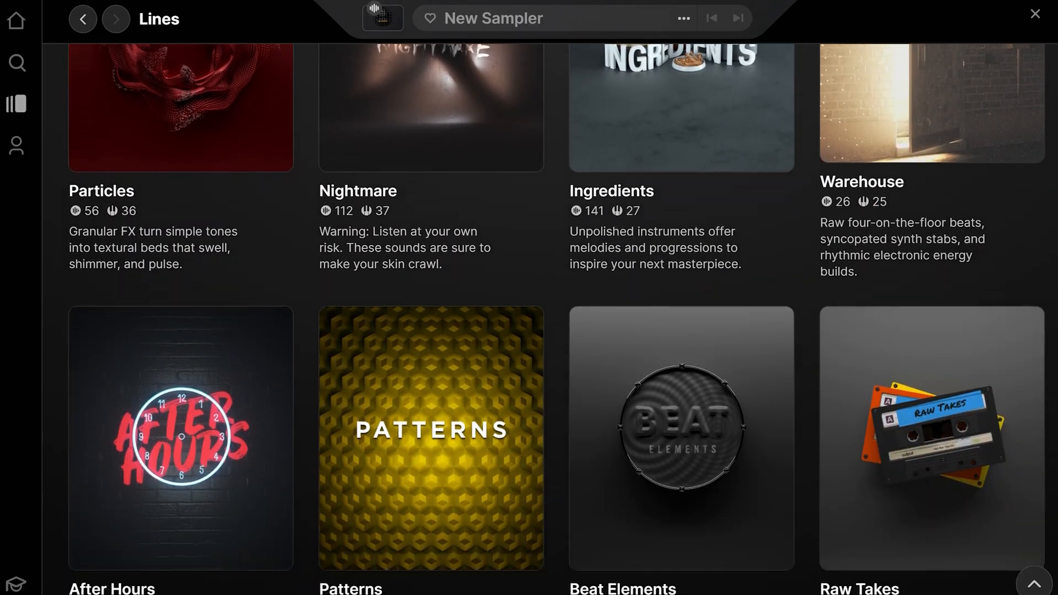
pyautogui.scroll(-5, 551, 320)
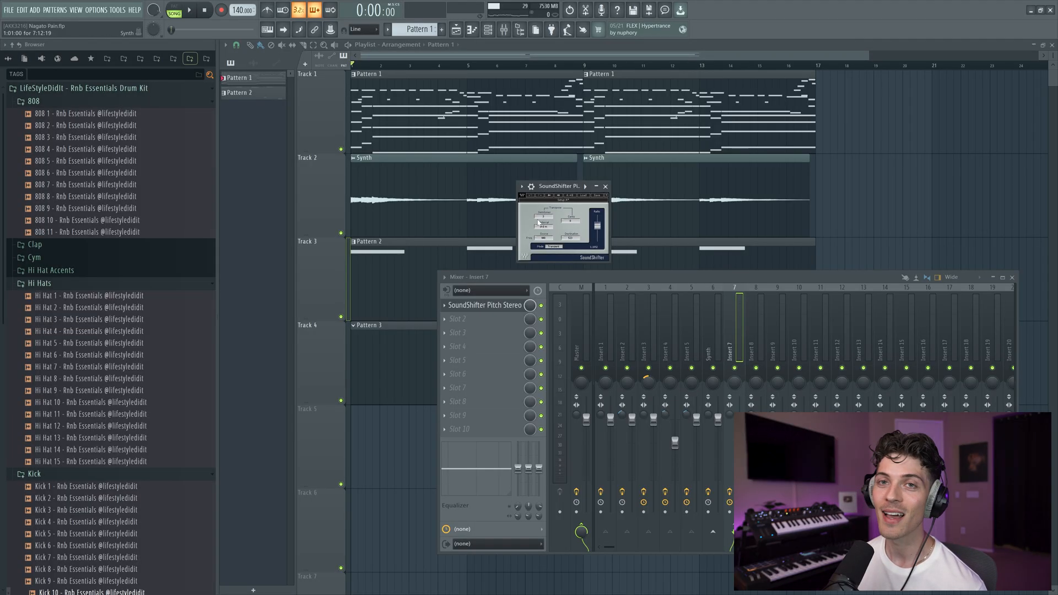
# - In the Hi Hat 11 channel's piano roll, raise the rapid roll before bar 9 to C6 with rising velocities
pyautogui.press('space')
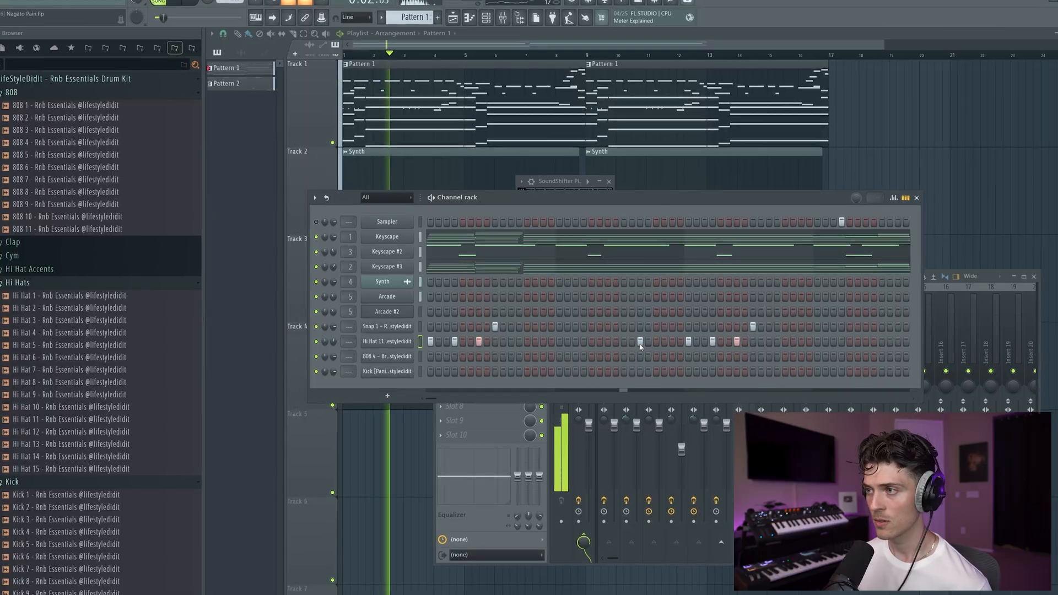
pyautogui.press('space')
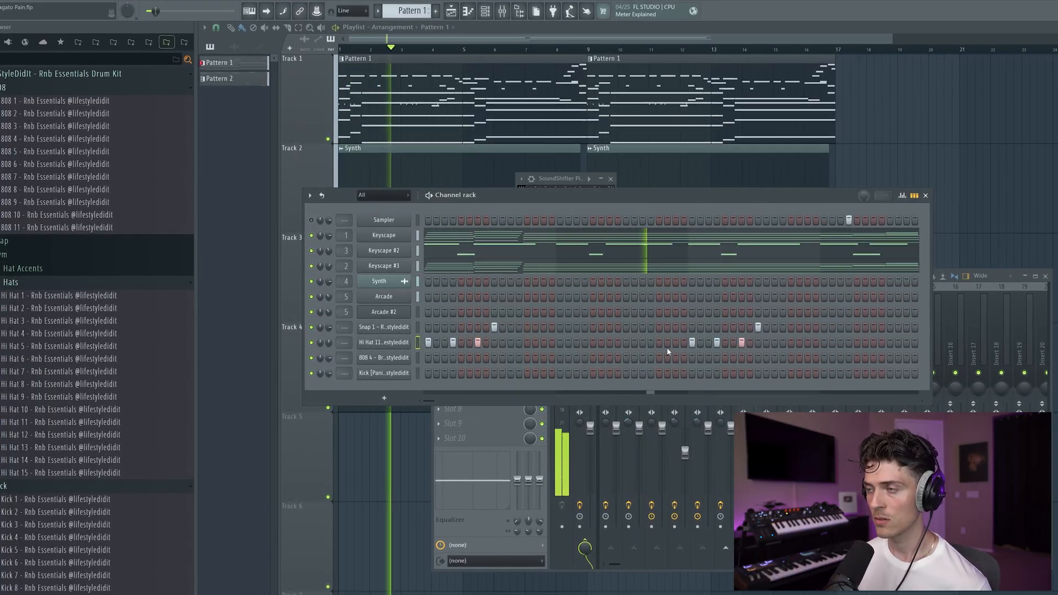
pyautogui.rightClick(395, 343)
pyautogui.click(442, 326)
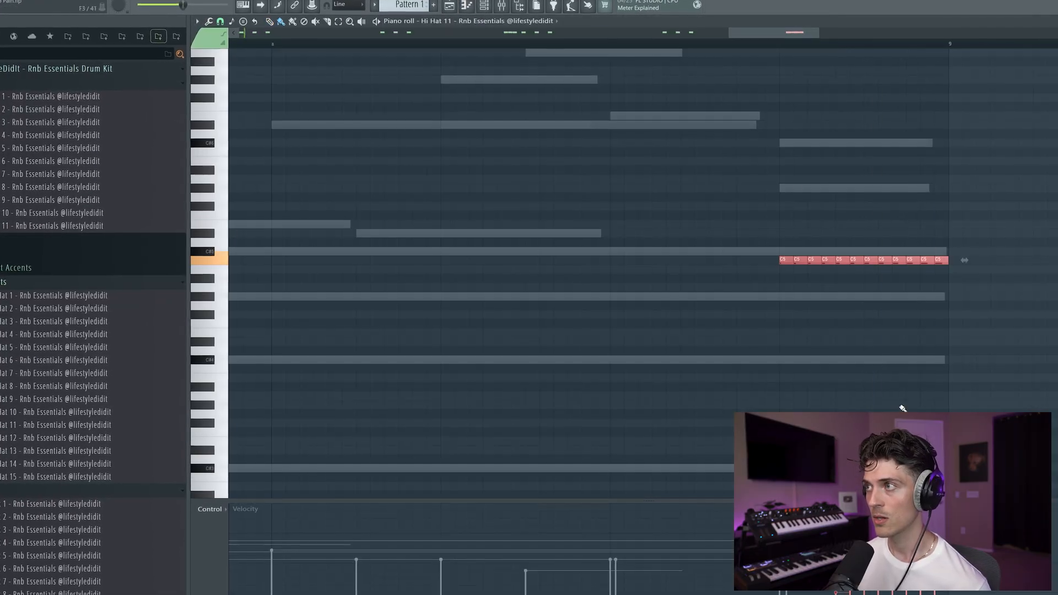
pyautogui.moveTo(788, 31); pyautogui.dragTo(812, 30)
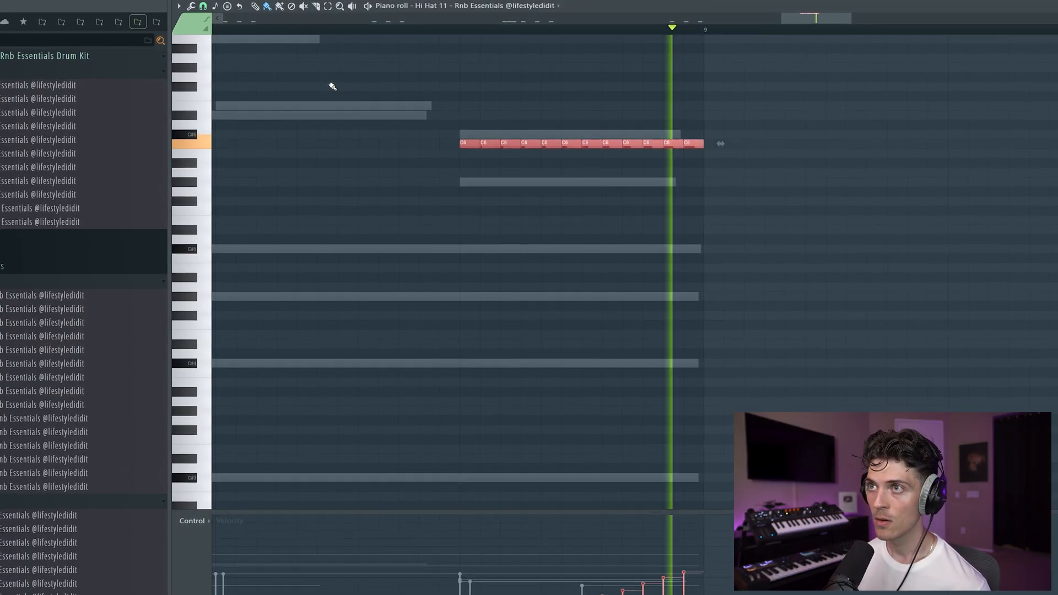
pyautogui.scroll(-10, 328, 31)
pyautogui.keyDown('ctrl'); pyautogui.click(424, 102); pyautogui.keyUp('ctrl')
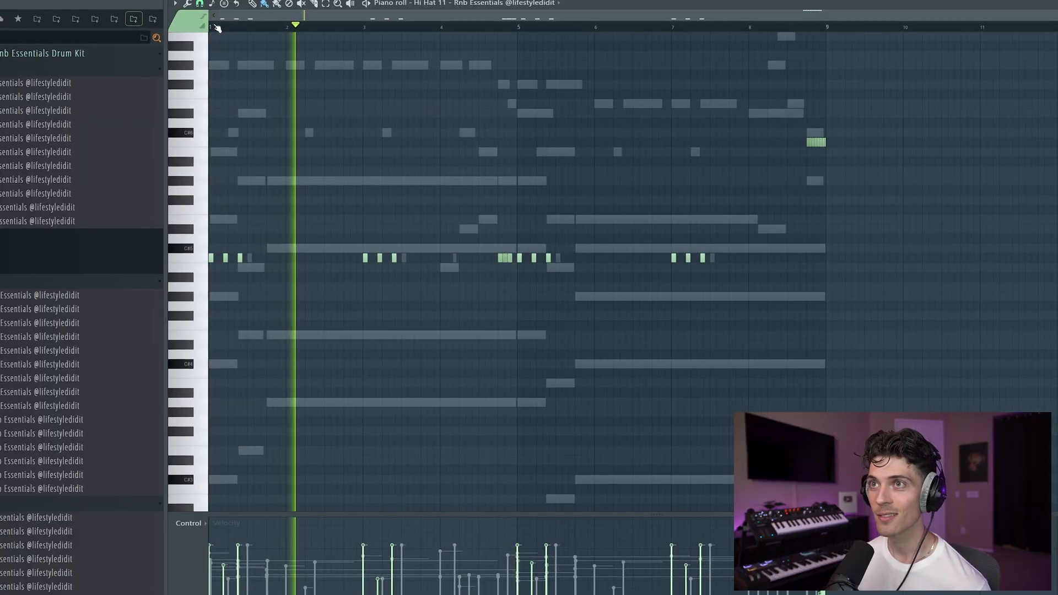
# - Route the Hi Hat 11 channel to mixer track 5 and adjust its channel volume during playback
pyautogui.click(251, 3)
pyautogui.click(199, 4)
pyautogui.click(207, 35)
pyautogui.press('F6')
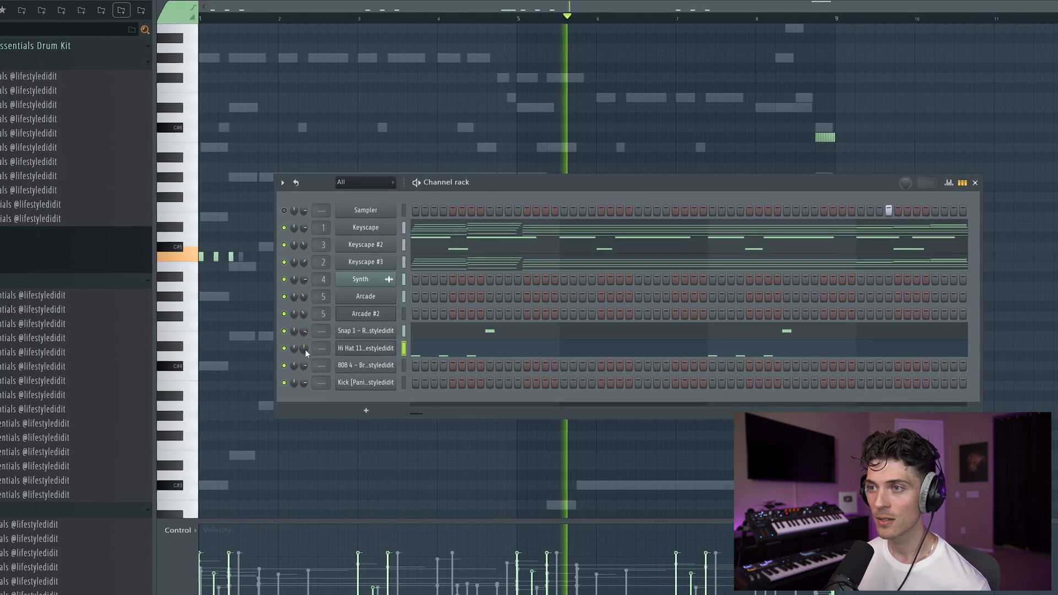
pyautogui.press('space')
pyautogui.moveTo(318, 351); pyautogui.dragTo(317, 349)
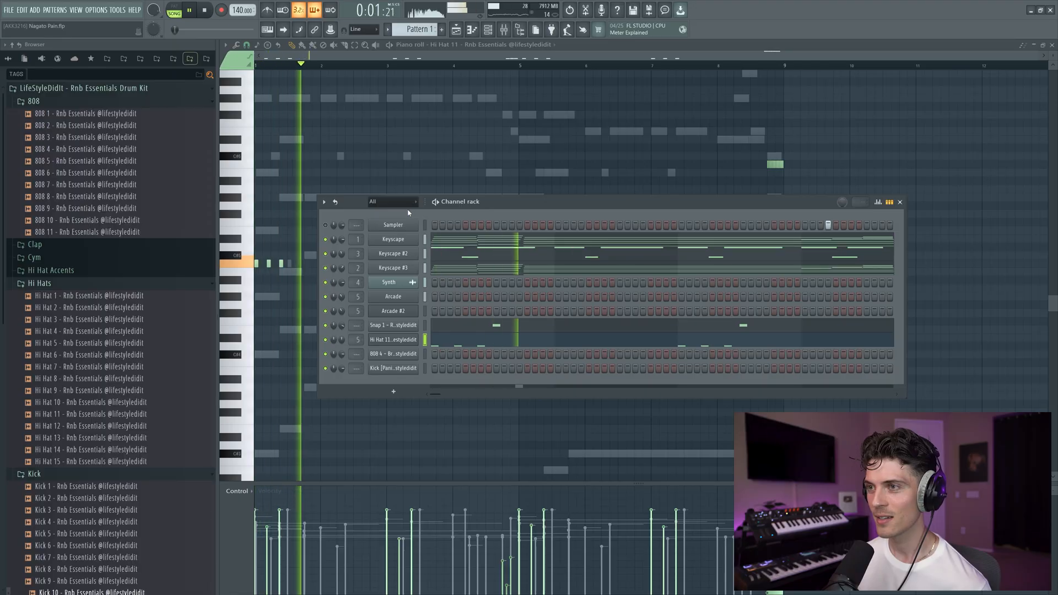
pyautogui.moveTo(342, 339); pyautogui.dragTo(341, 337)
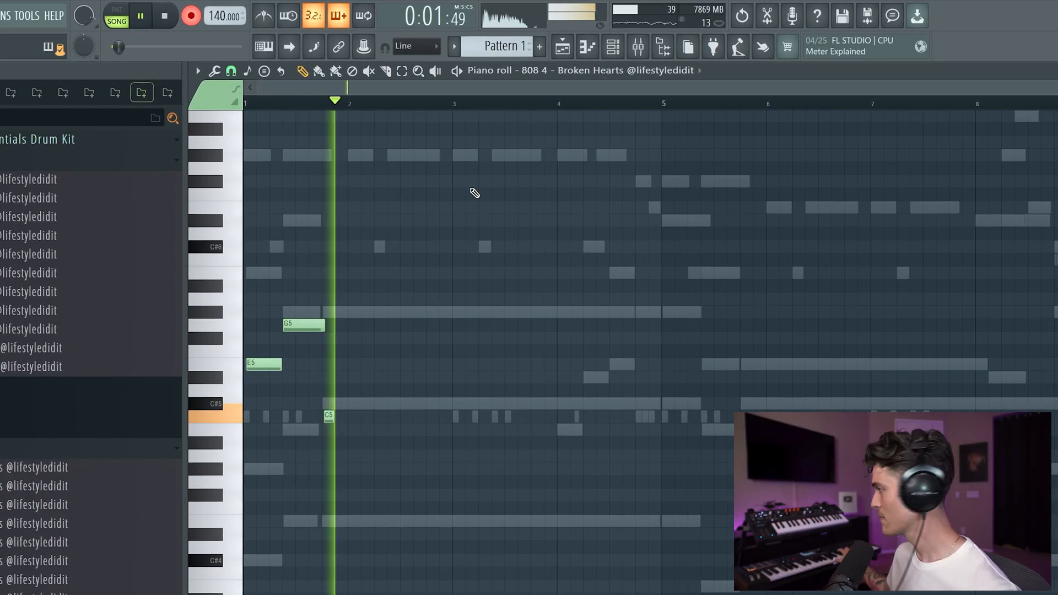
# - Record E5, G5 and C5 on the 808 4 channel from bar 1 and join them with quick legato up to bar 3
pyautogui.press('space')
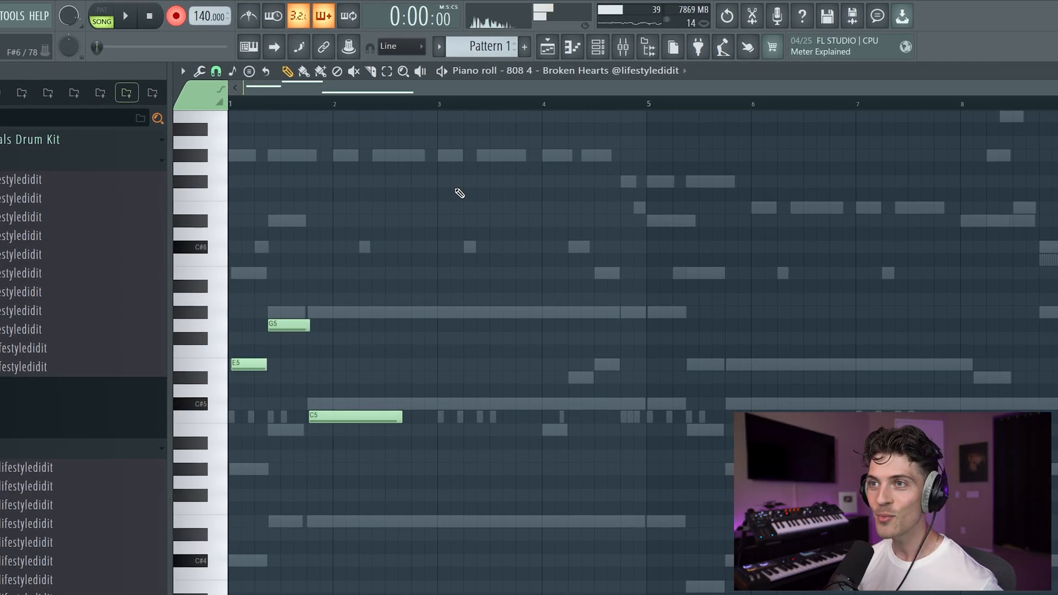
pyautogui.scroll(5, 358, 103)
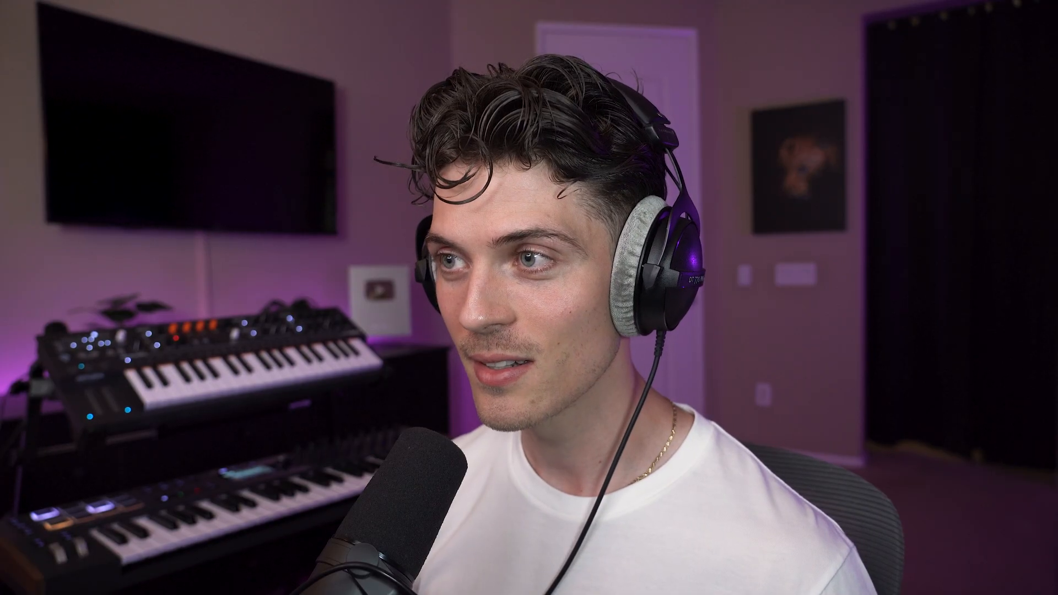
pyautogui.press('space')
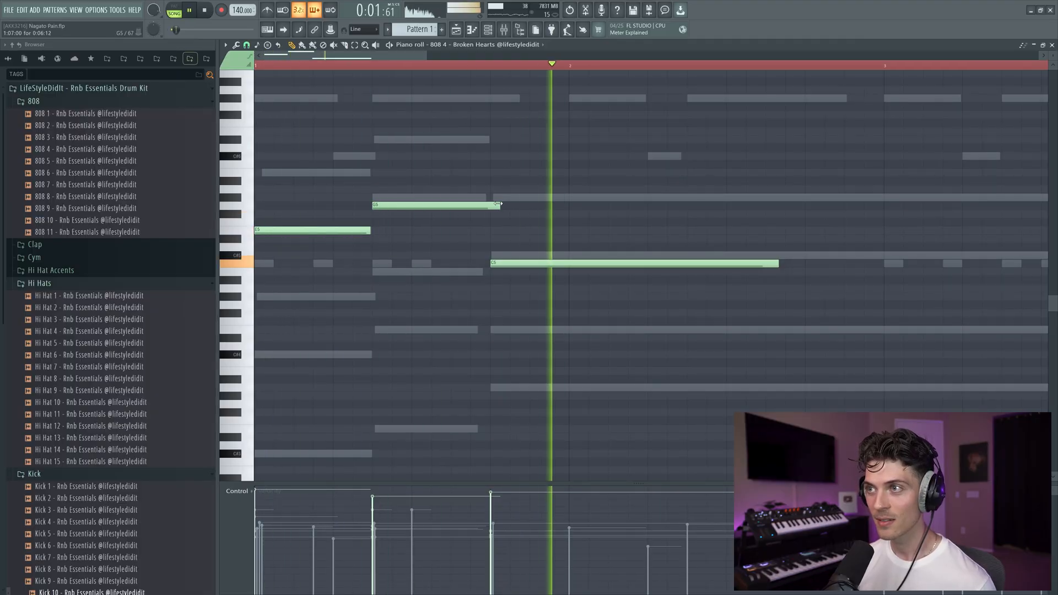
pyautogui.moveTo(498, 204); pyautogui.dragTo(489, 203)
pyautogui.hotkey('ctrl', 'l')
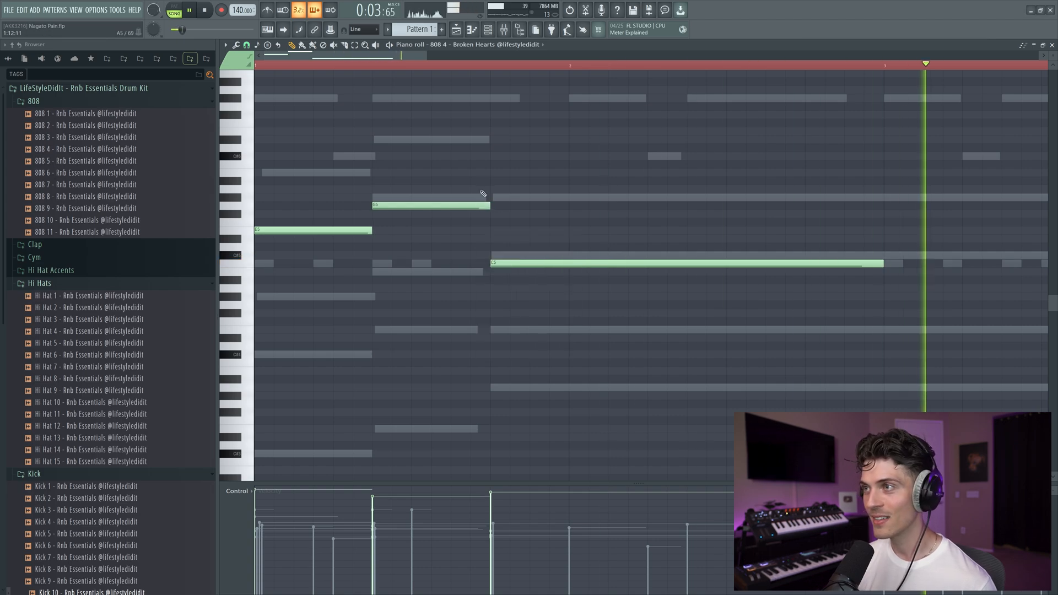
pyautogui.keyDown('ctrl'); pyautogui.scroll(-4, 508, 181); pyautogui.keyUp('ctrl')
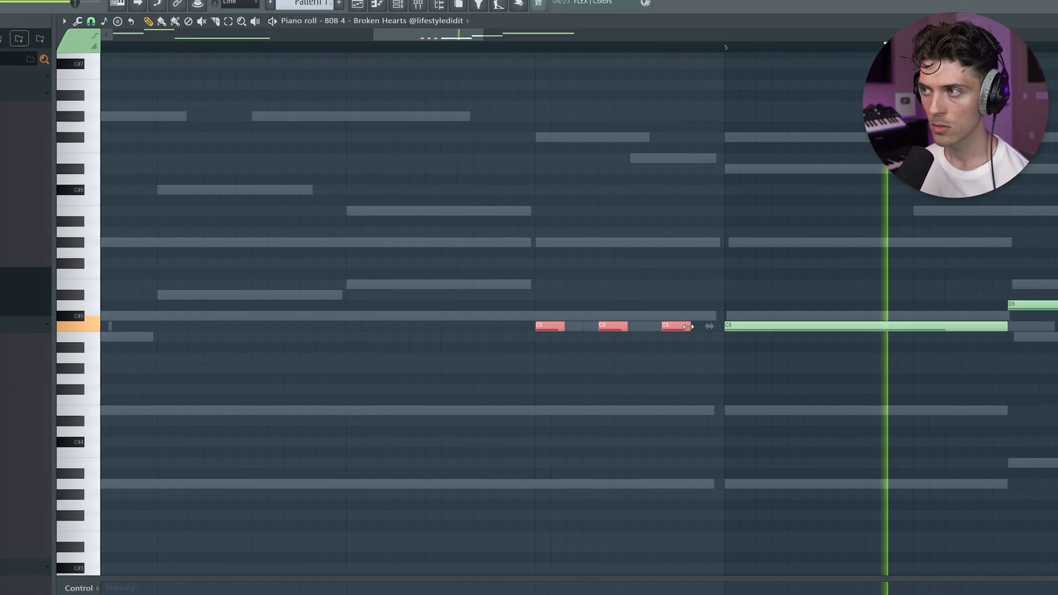
# - Trim the three C5 notes on the last beat before bar 5 in the 808 4 part and reselect them
pyautogui.moveTo(670, 318); pyautogui.dragTo(668, 318)
pyautogui.click(655, 289)
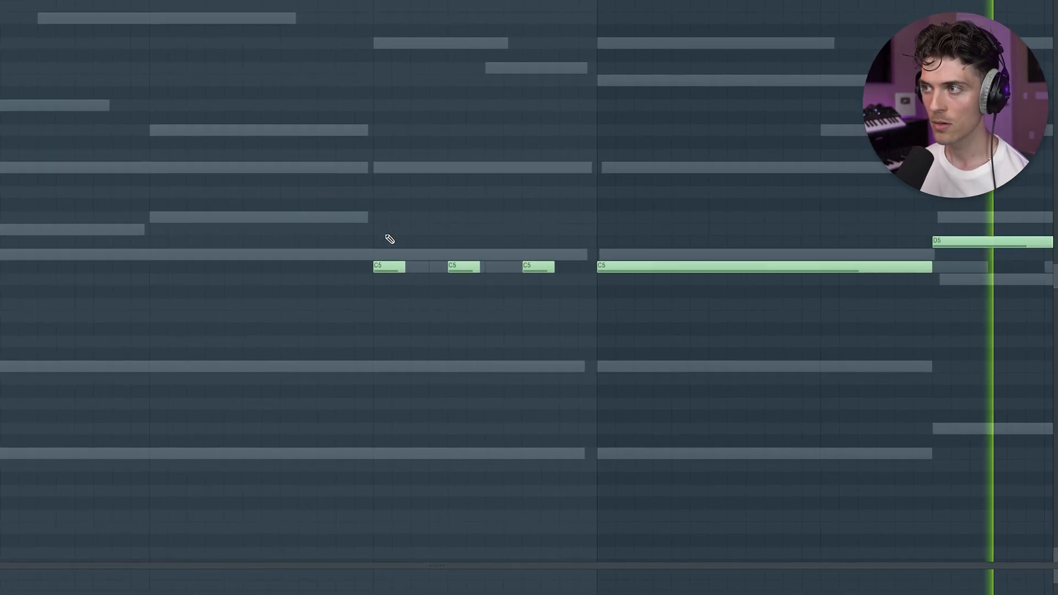
pyautogui.moveTo(366, 210); pyautogui.dragTo(539, 317)
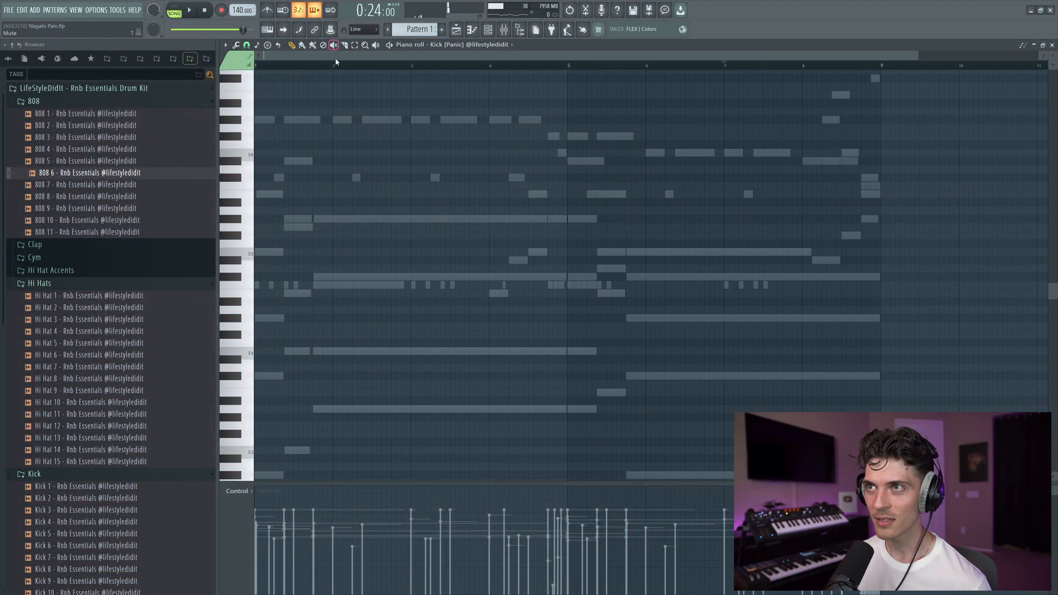
# - Draw C5 notes for the Kick [Panic] channel at the start of bar 1 and one and a half beats in
pyautogui.scroll(4, 336, 61)
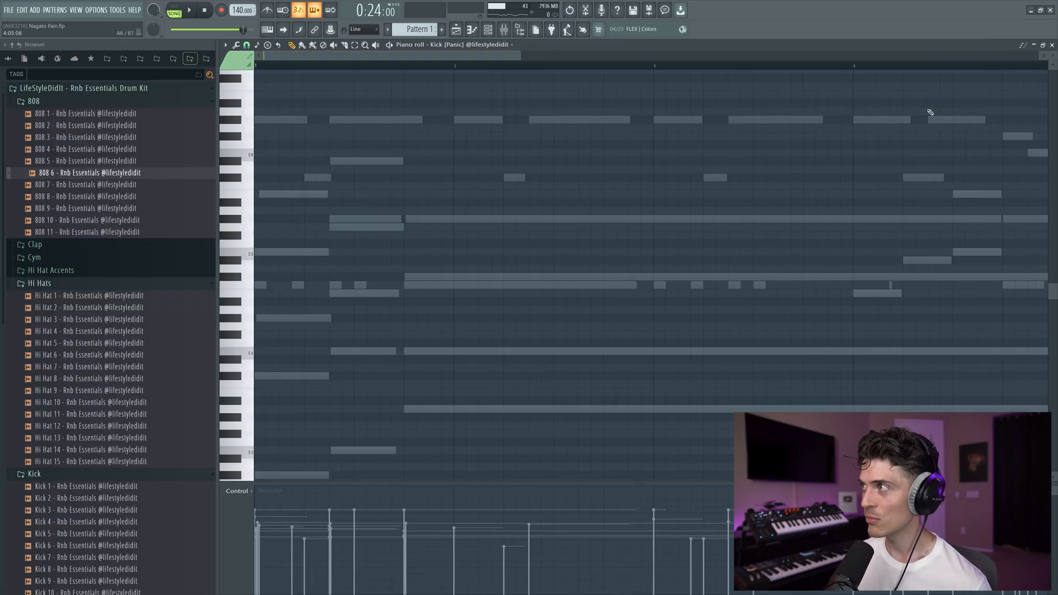
pyautogui.scroll(2, 650, 275)
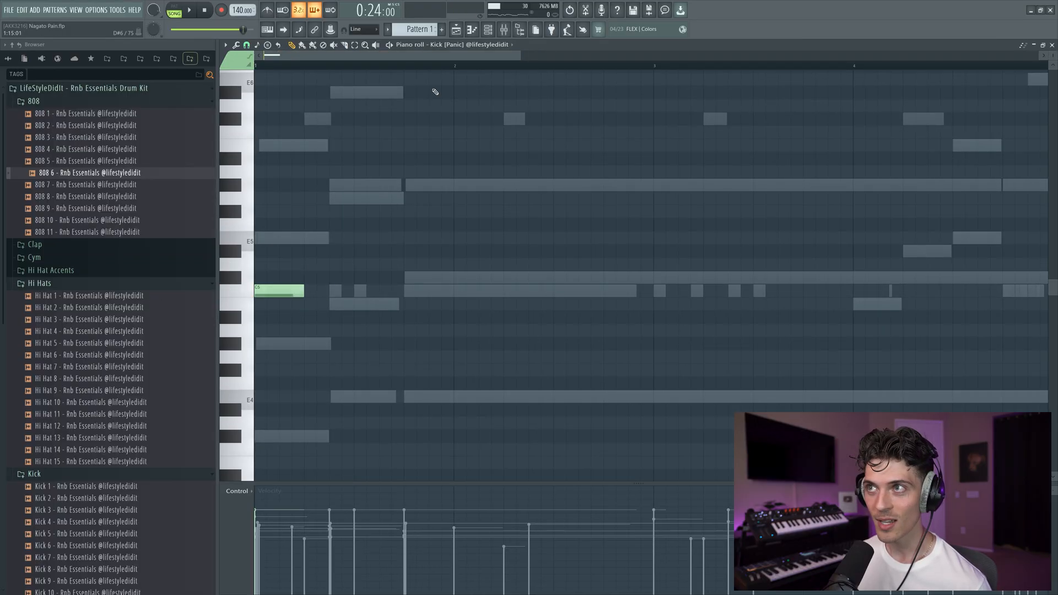
pyautogui.click(487, 30)
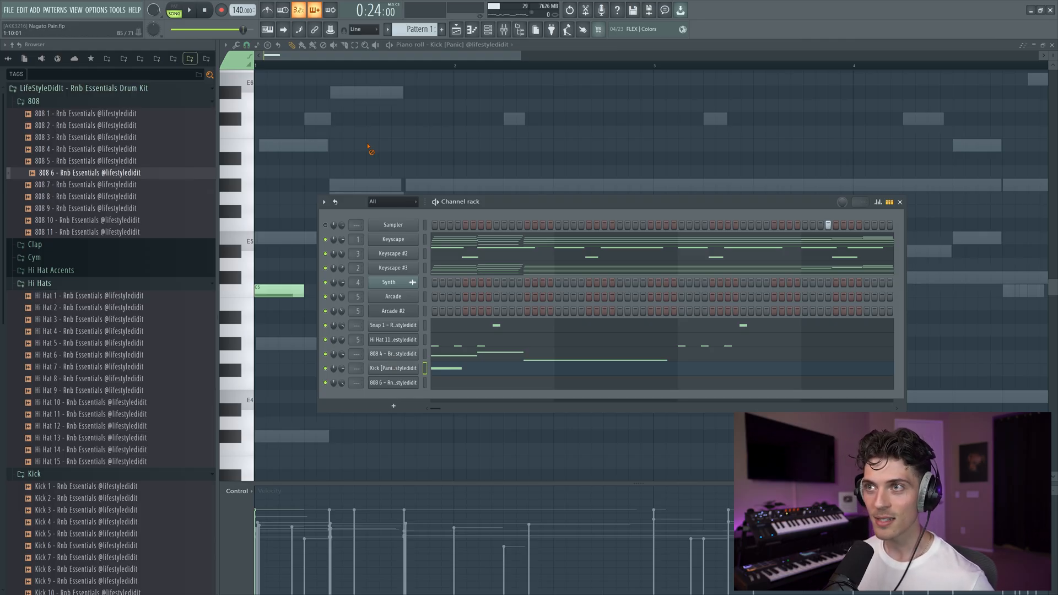
pyautogui.press('F6')
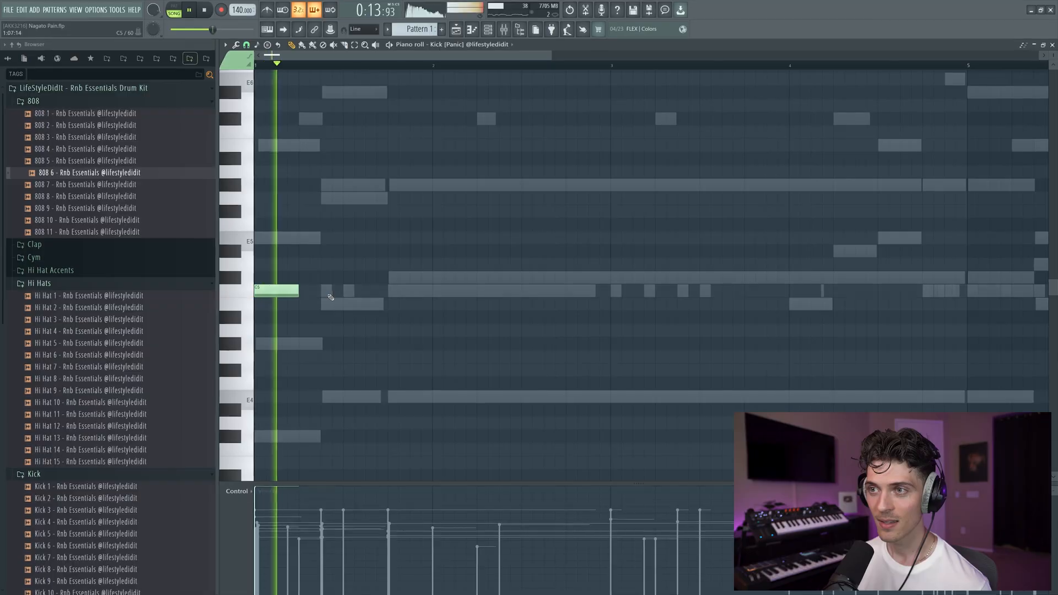
pyautogui.click(328, 295)
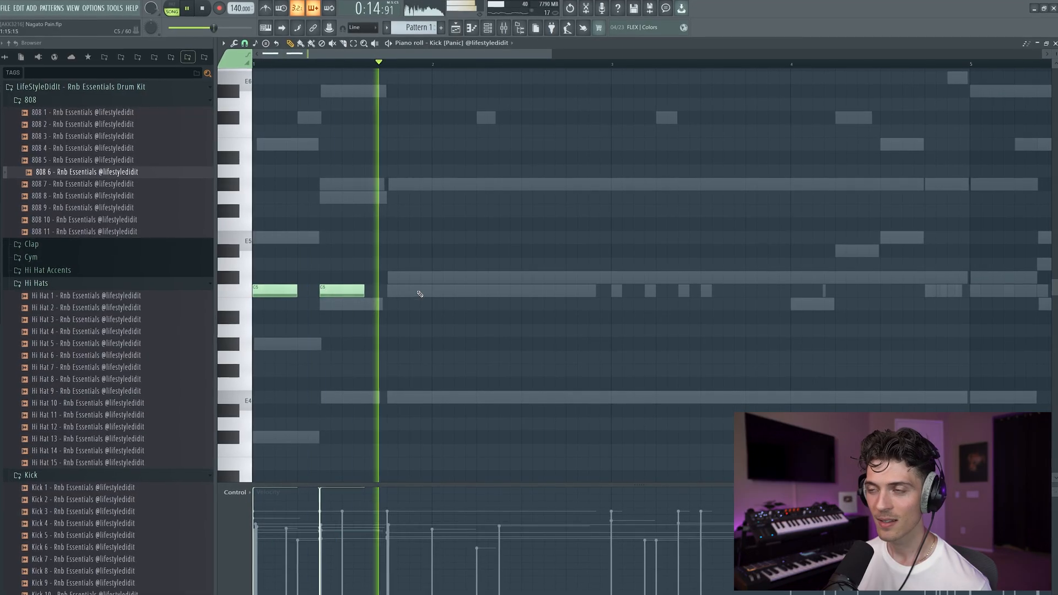
# - Repeat the two-note C5 kick figure at bar 5 and add another kick midway through bar 4
pyautogui.scroll(-2, 335, 69)
pyautogui.scroll(-2, 332, 66)
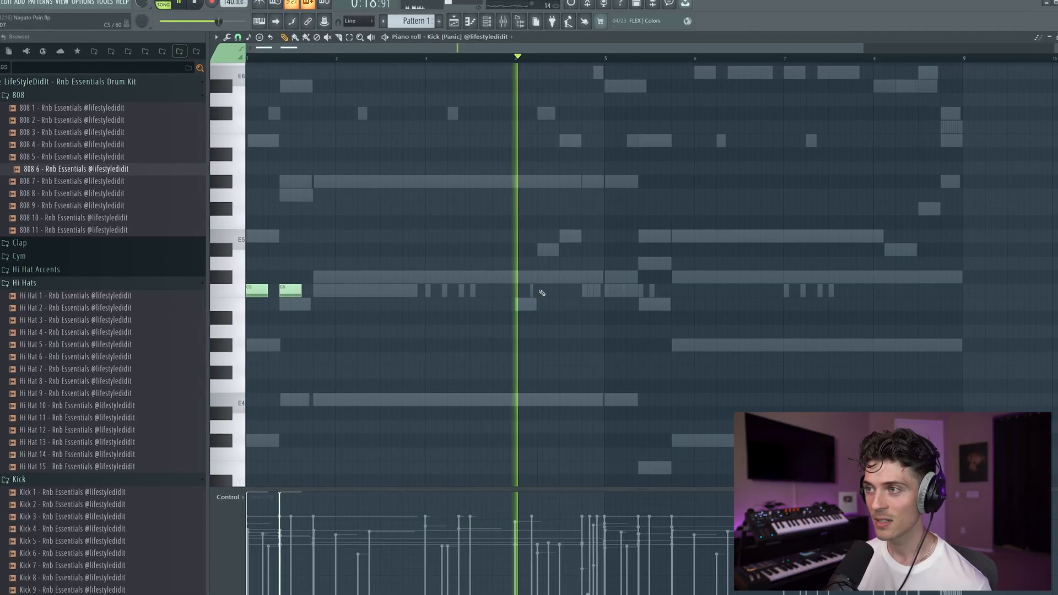
pyautogui.click(610, 293)
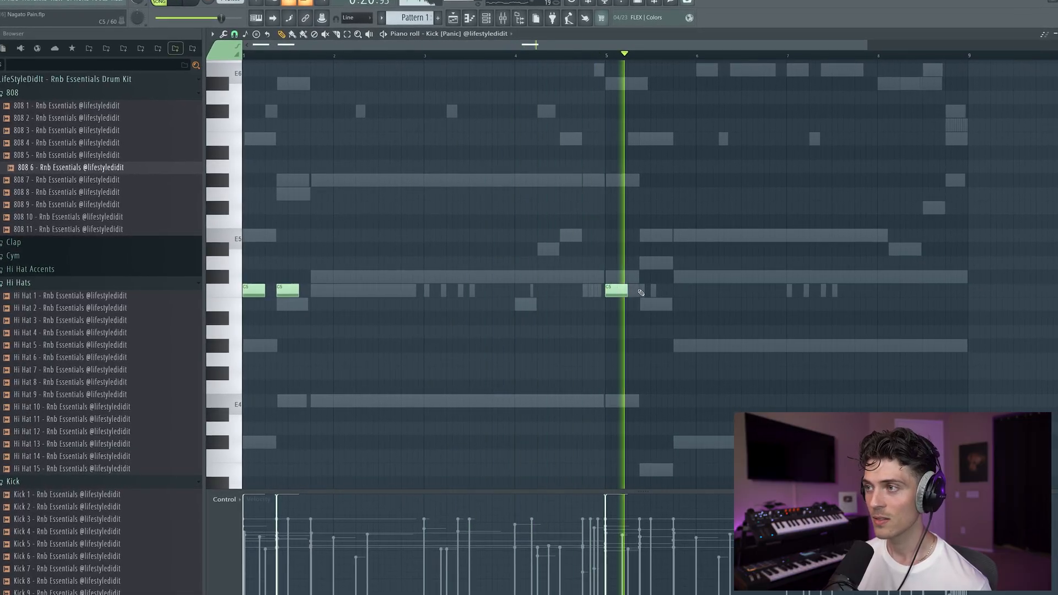
pyautogui.click(645, 291)
pyautogui.click(569, 54)
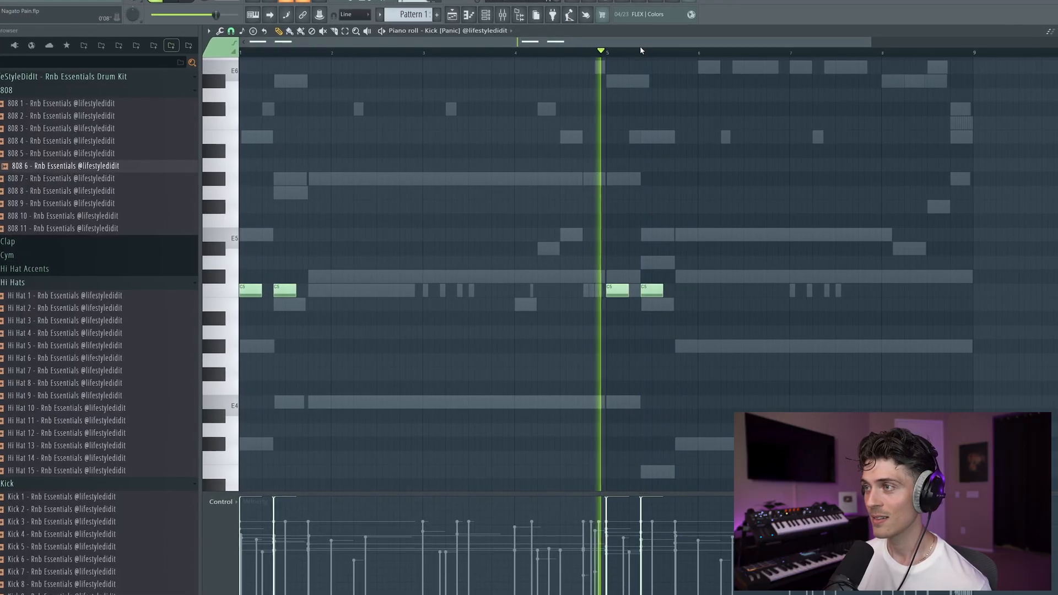
pyautogui.press('space')
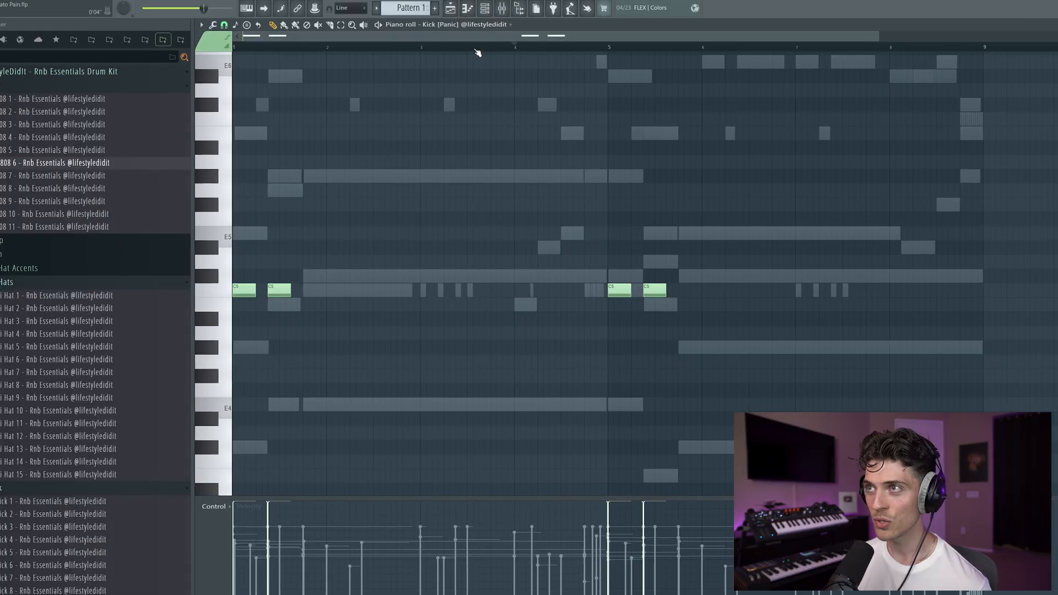
pyautogui.click(566, 291)
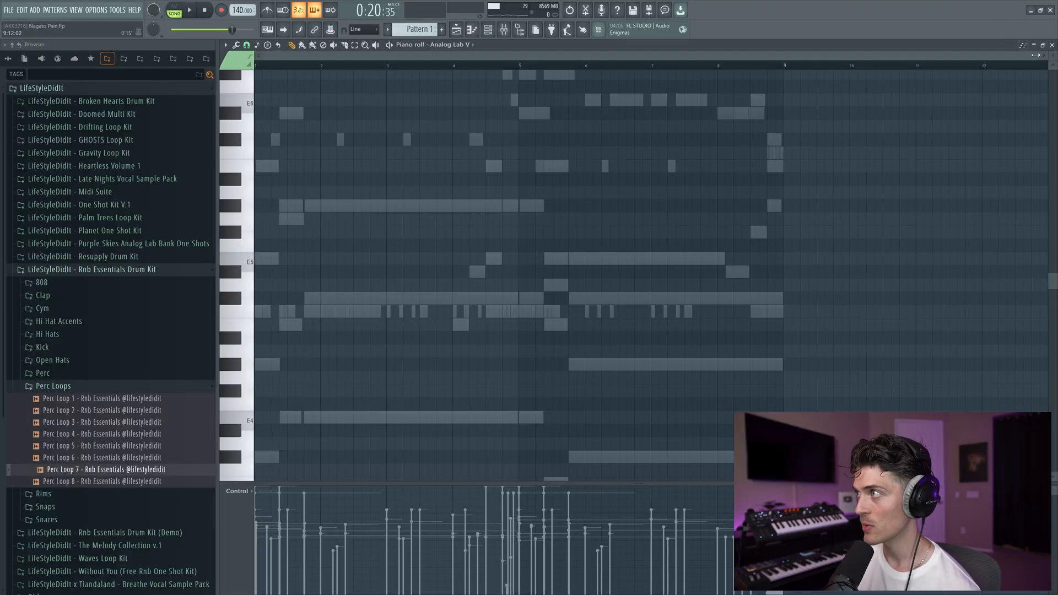
# - Record an ascending C#6, D#6, E6, G#6 run in bar 8 on the Analog Lab V channel
pyautogui.moveTo(1055, 56); pyautogui.dragTo(1054, 51)
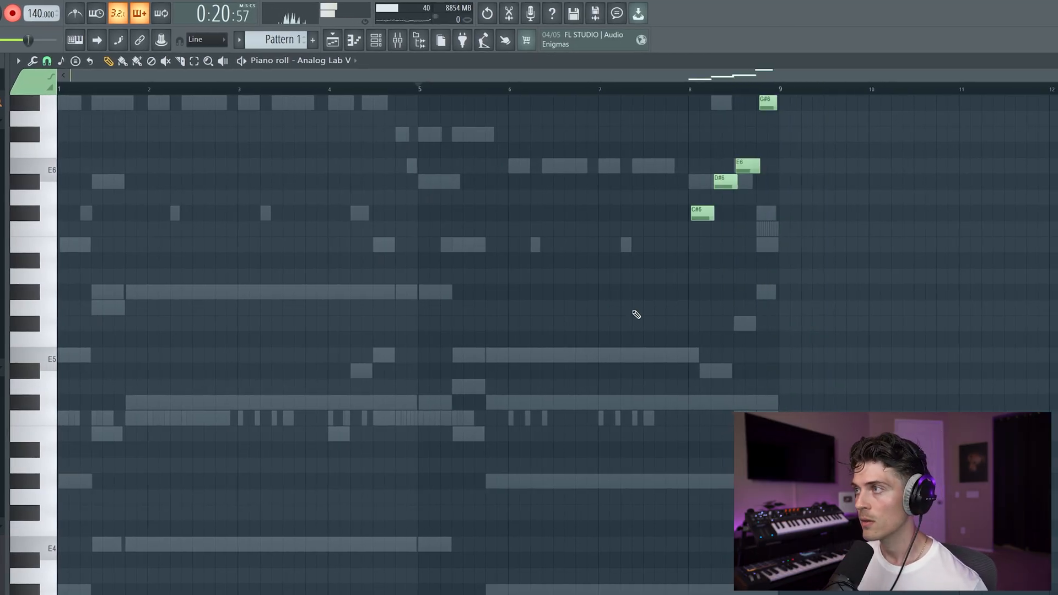
pyautogui.scroll(5, 633, 312)
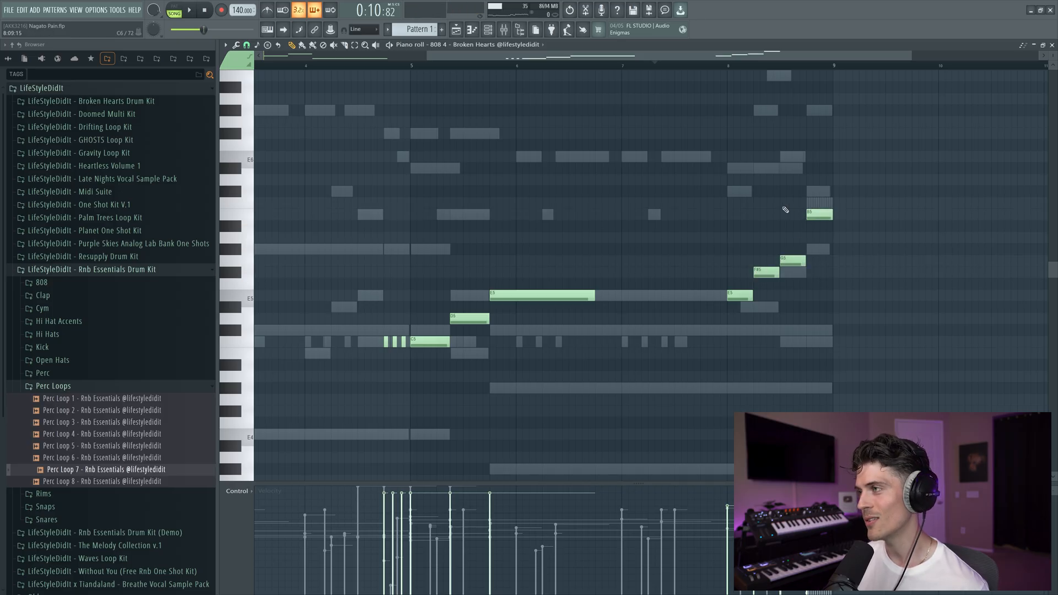
# - Replace the F#5 note in bar 8 of the 808 6 channel with an ascending E5, F#5, G5 run
pyautogui.click(488, 32)
pyautogui.click(460, 387)
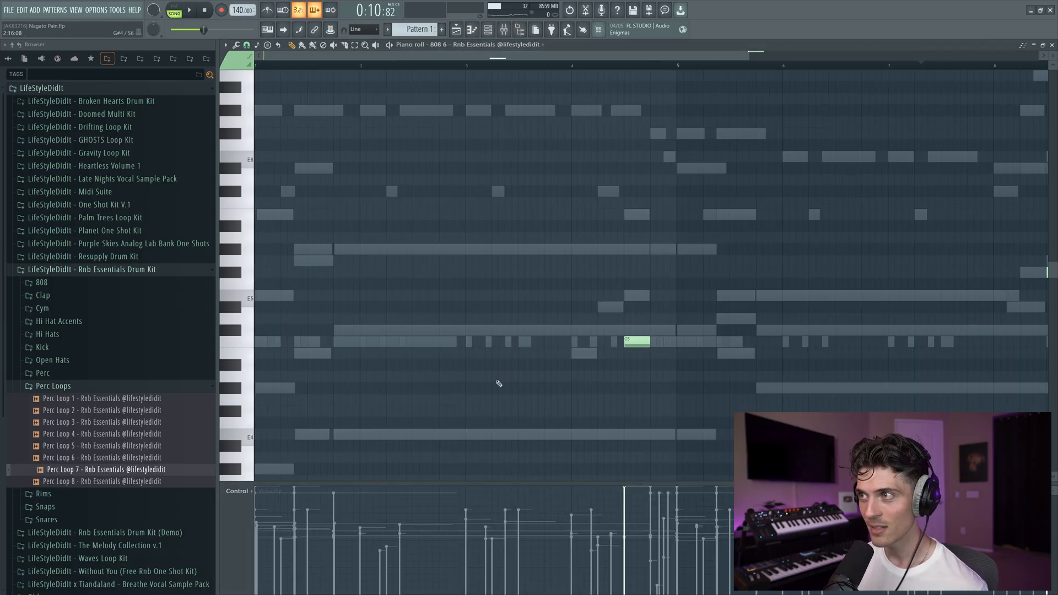
pyautogui.scroll(-4, 619, 67)
pyautogui.rightClick(759, 272)
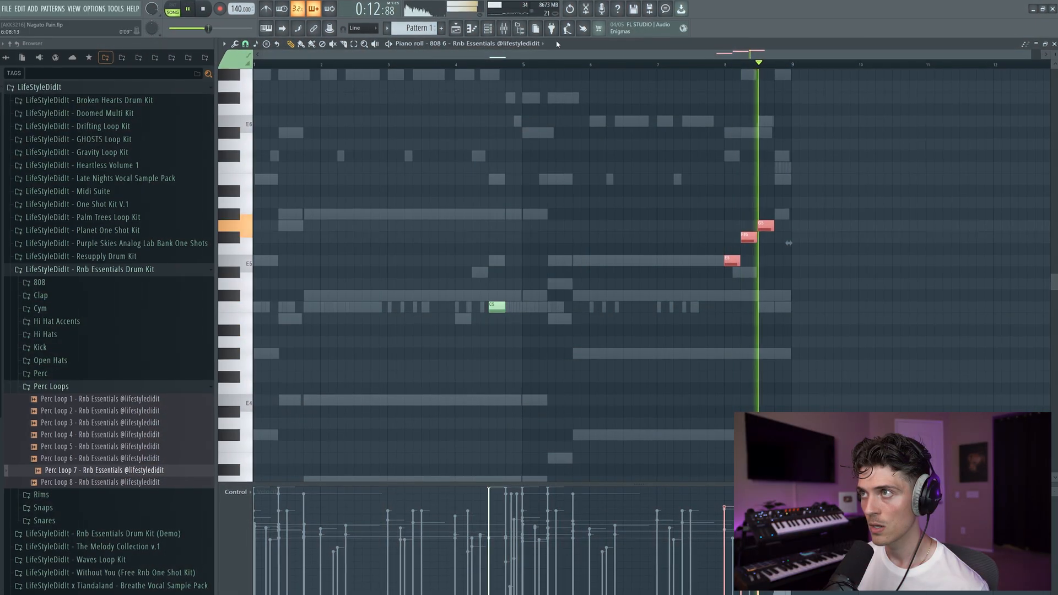
# - Check the 808 4 notes while playing bar 8, and delete the second-to-last C5 note in that bar of the Kick [Panic] channel
pyautogui.press('space')
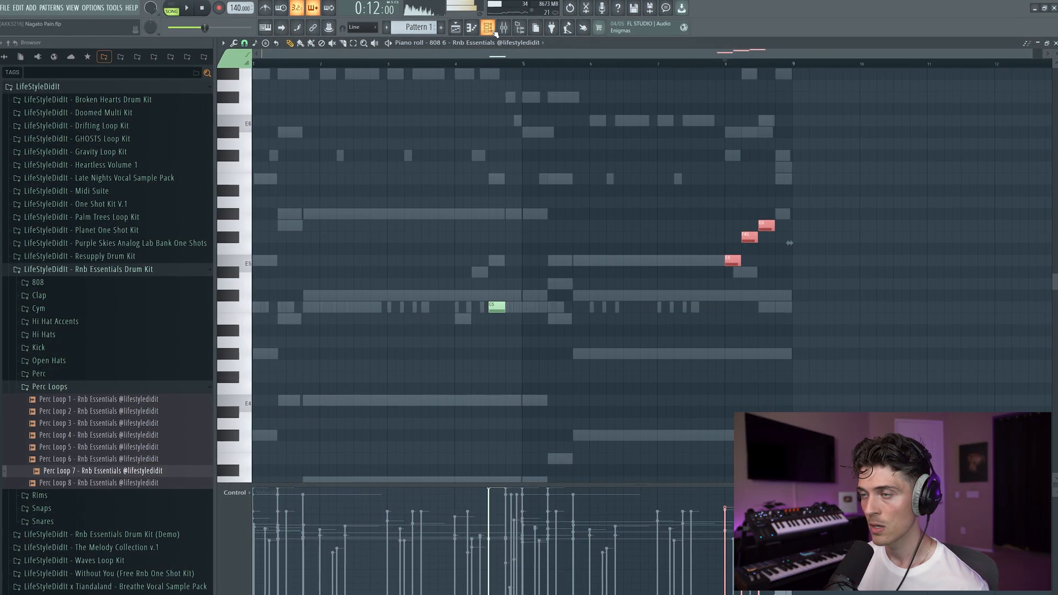
pyautogui.press('space')
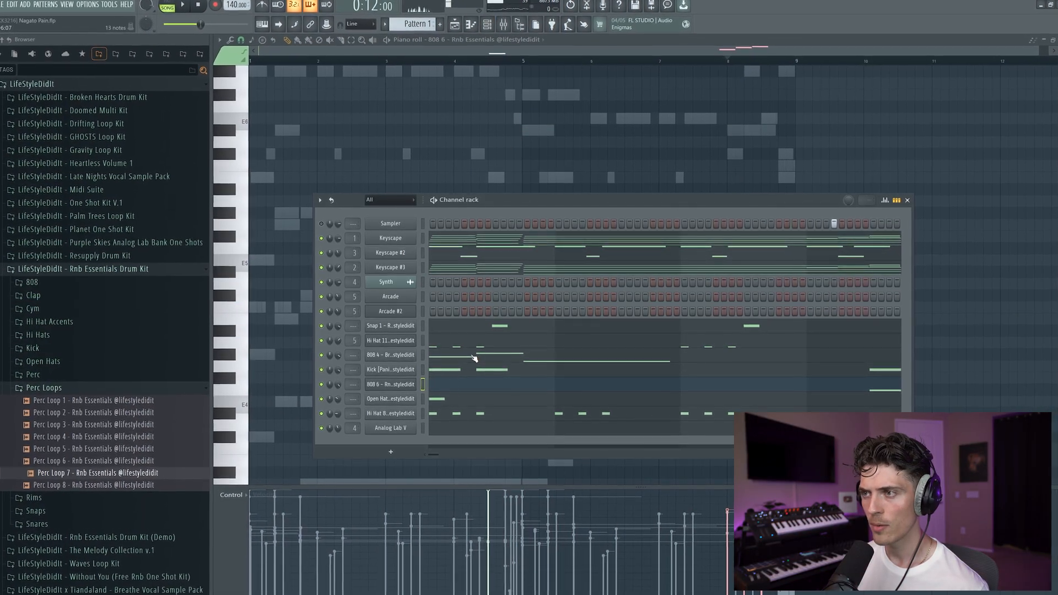
pyautogui.click(474, 358)
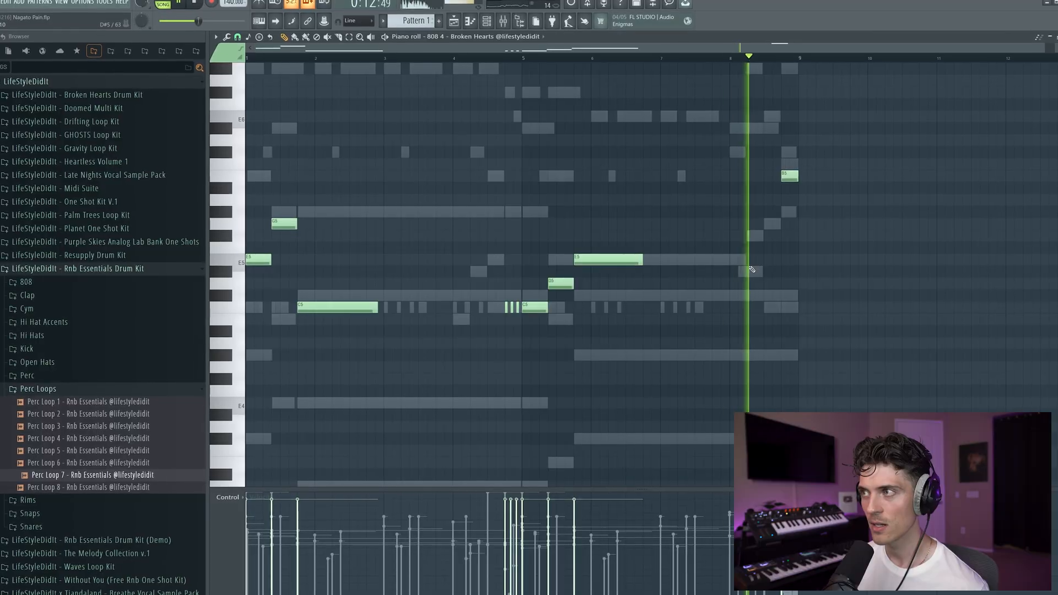
pyautogui.press('space')
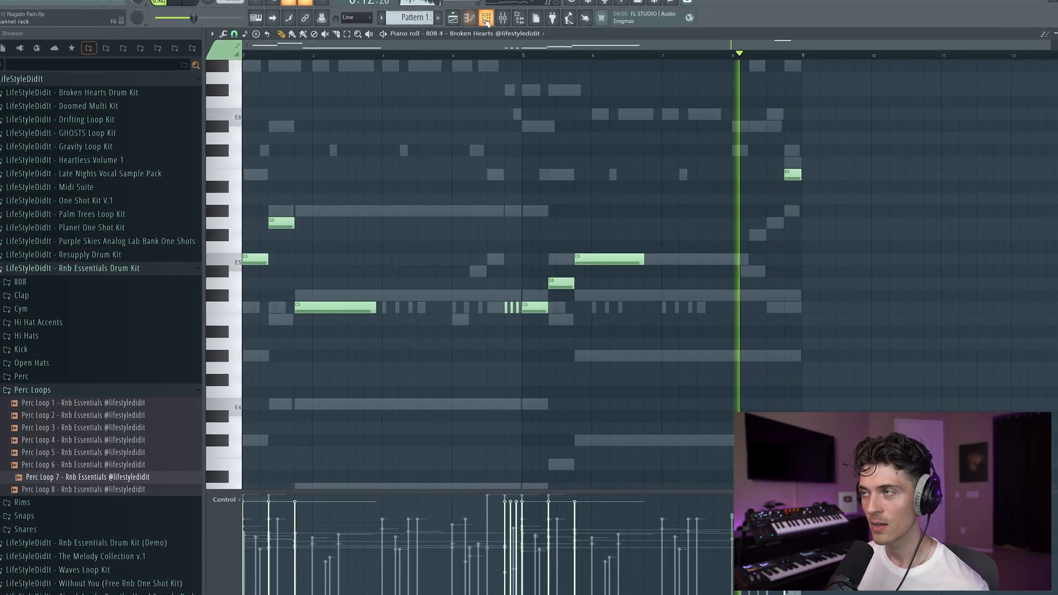
pyautogui.click(486, 20)
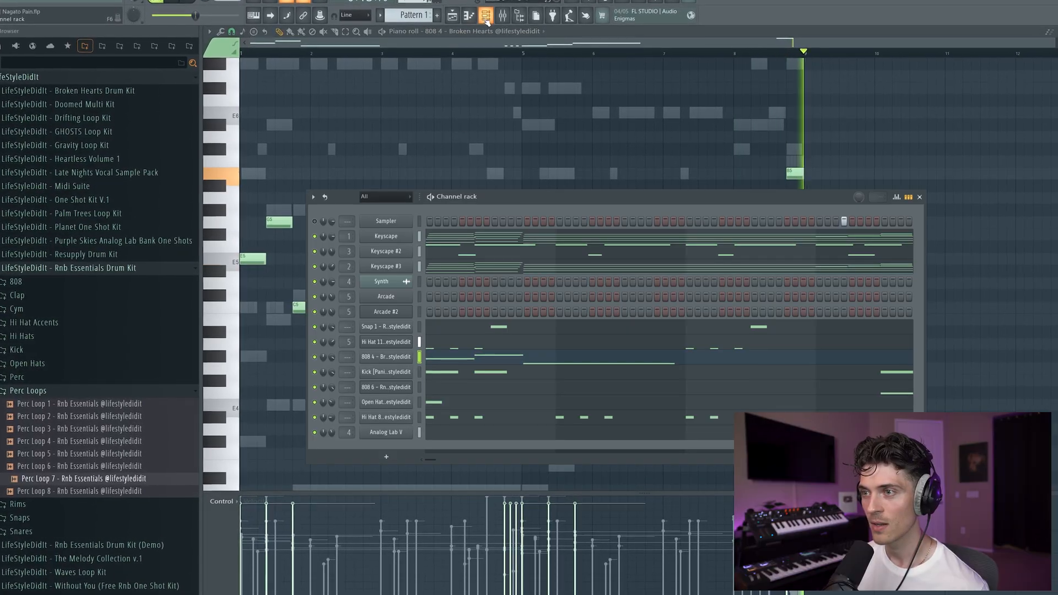
pyautogui.click(432, 374)
pyautogui.rightClick(785, 309)
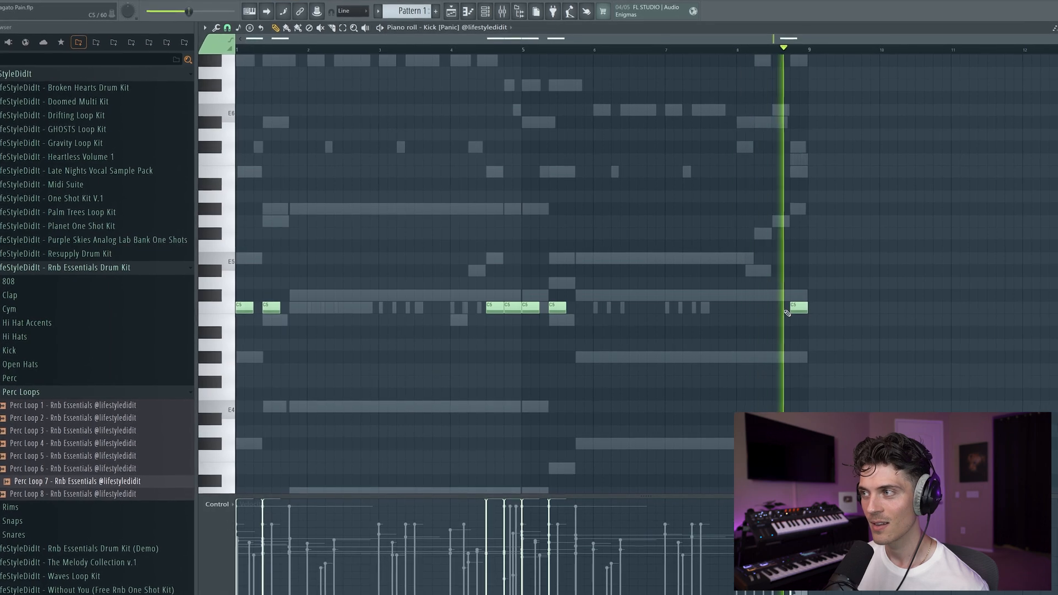